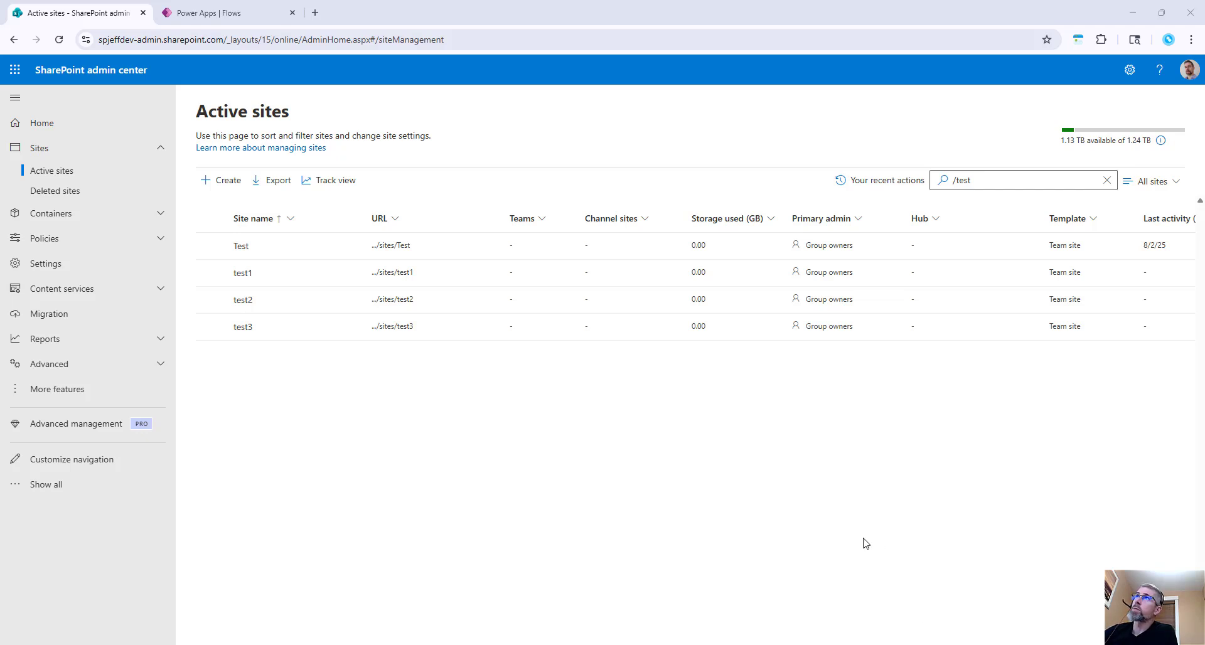
Step: Open the Test site's settings from Active sites and read what Blocked and Allowed custom scripts mean
click(210, 247)
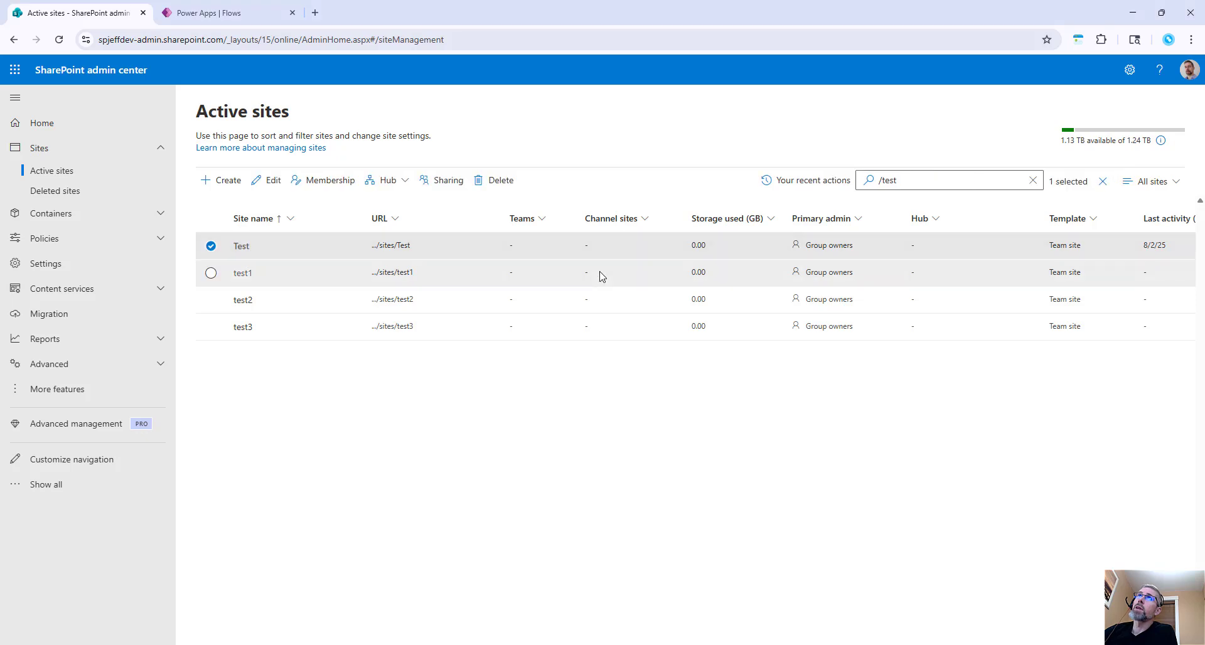
click(310, 249)
click(828, 234)
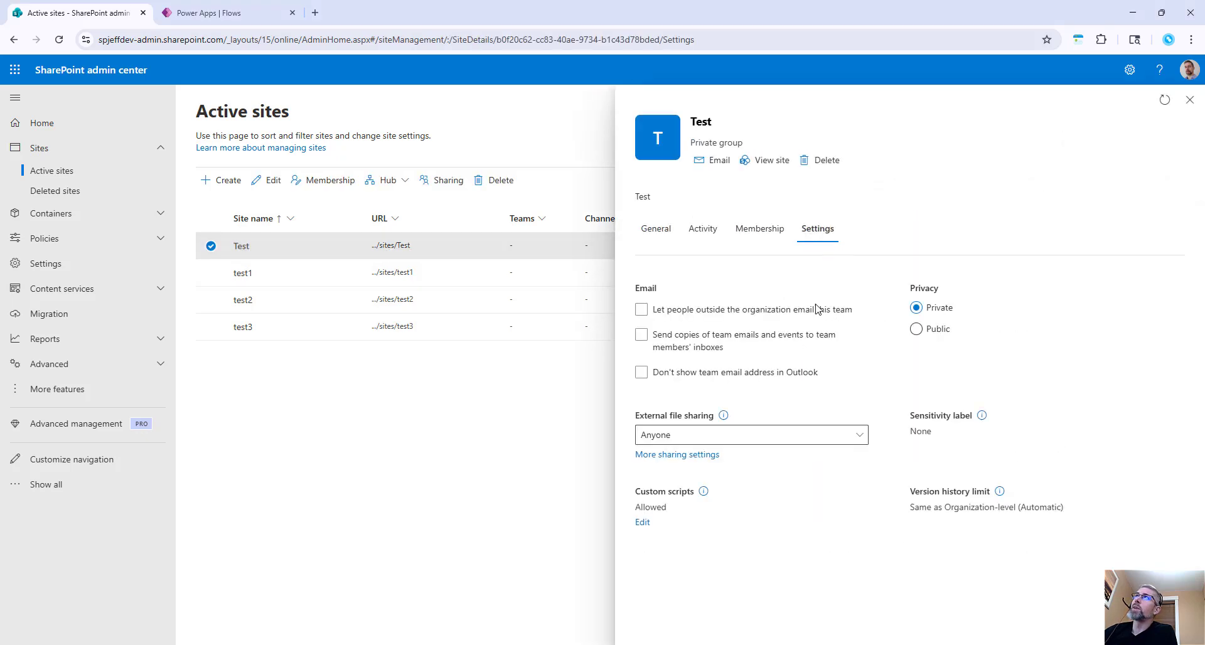
click(704, 493)
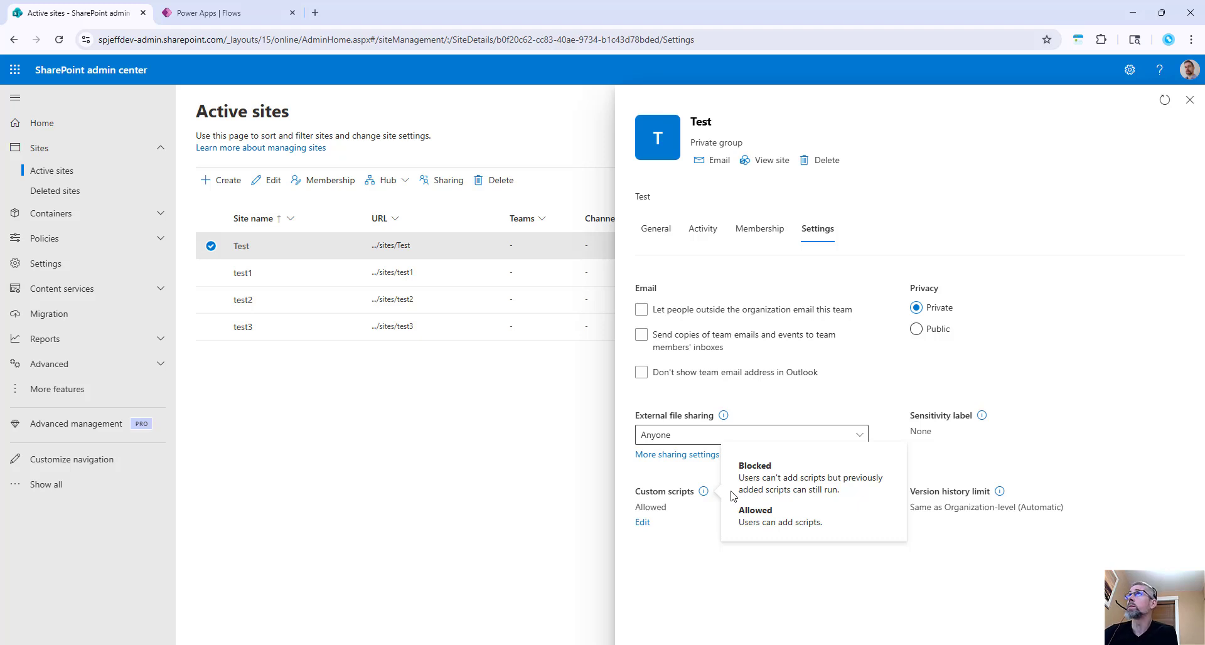
Step: Edit the custom scripts setting, highlight the 24-hour revert note, and open the documentation
click(643, 523)
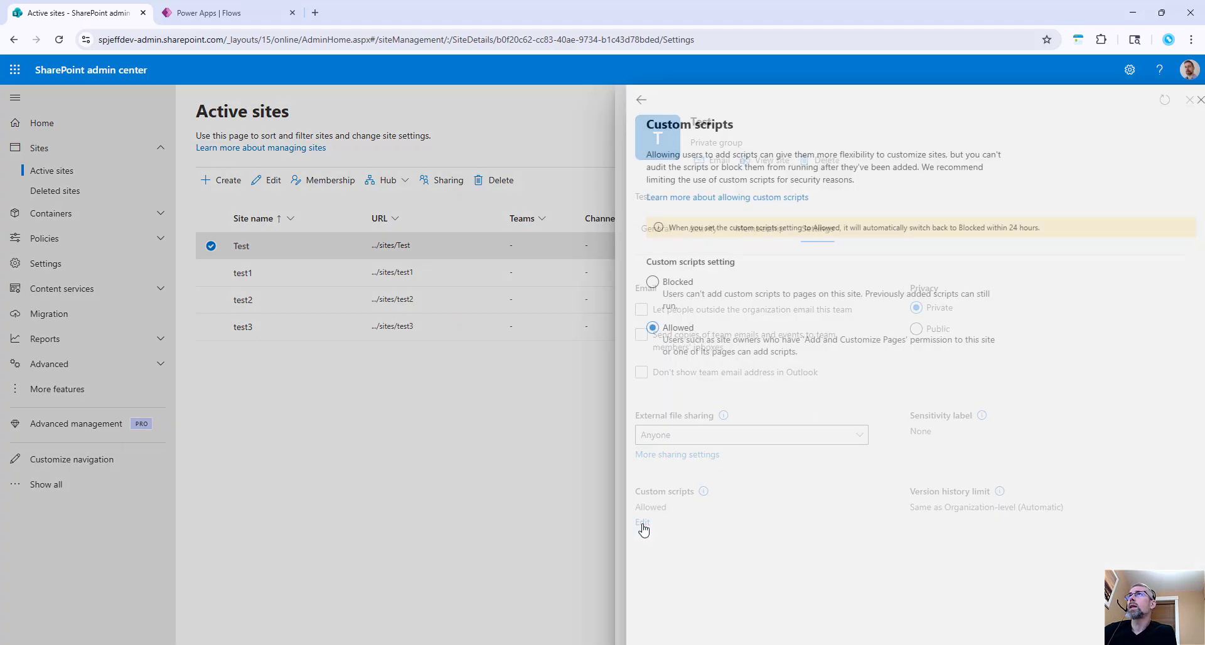
drag(1029, 227, 956, 230)
click(751, 198)
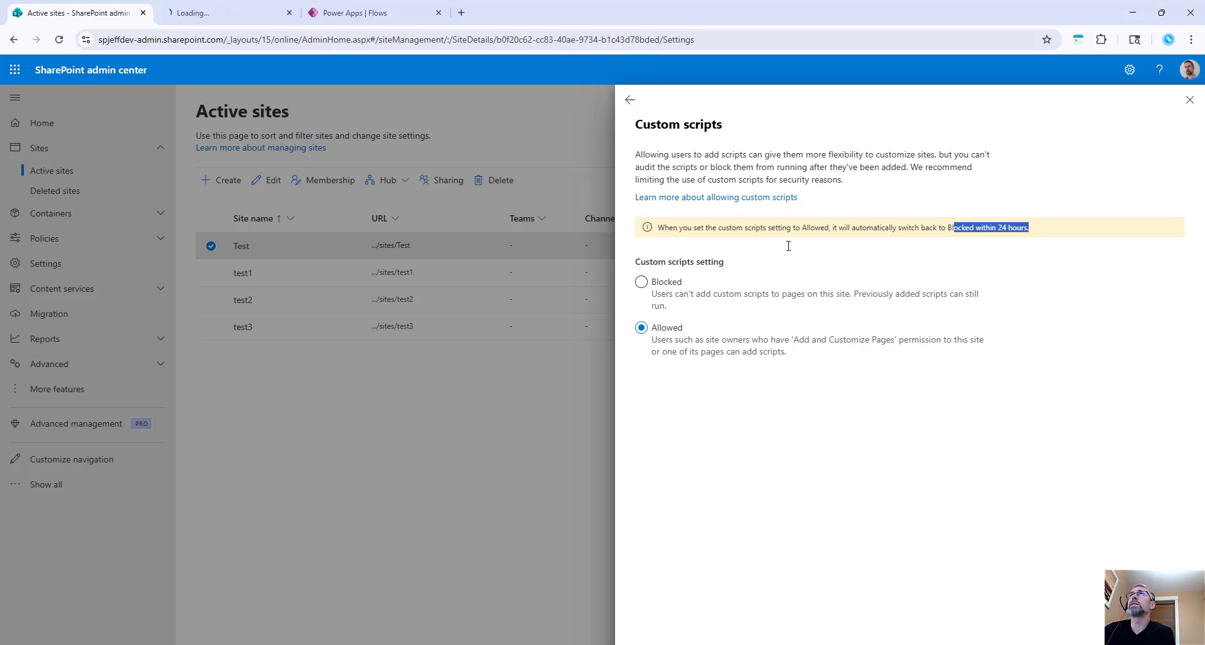
Step: Search the Learn article for '24' and mark the 24-hour override sentence near the Set-SPOSite command
click(168, 19)
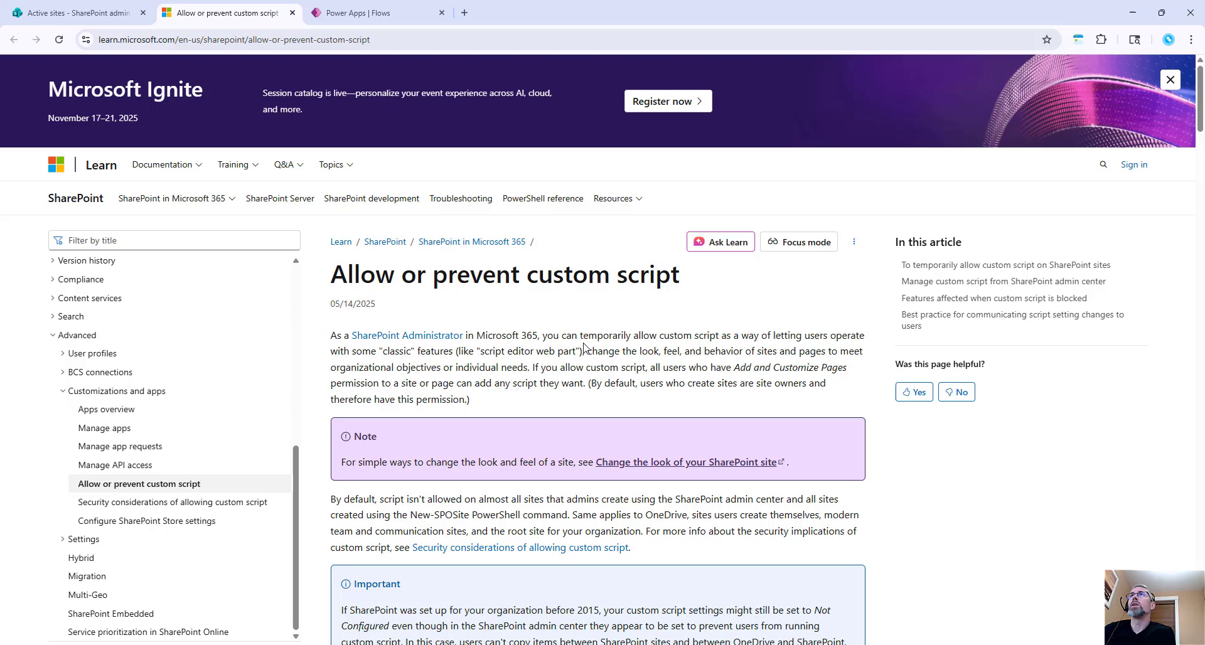
key(ctrl+f)
text(24)
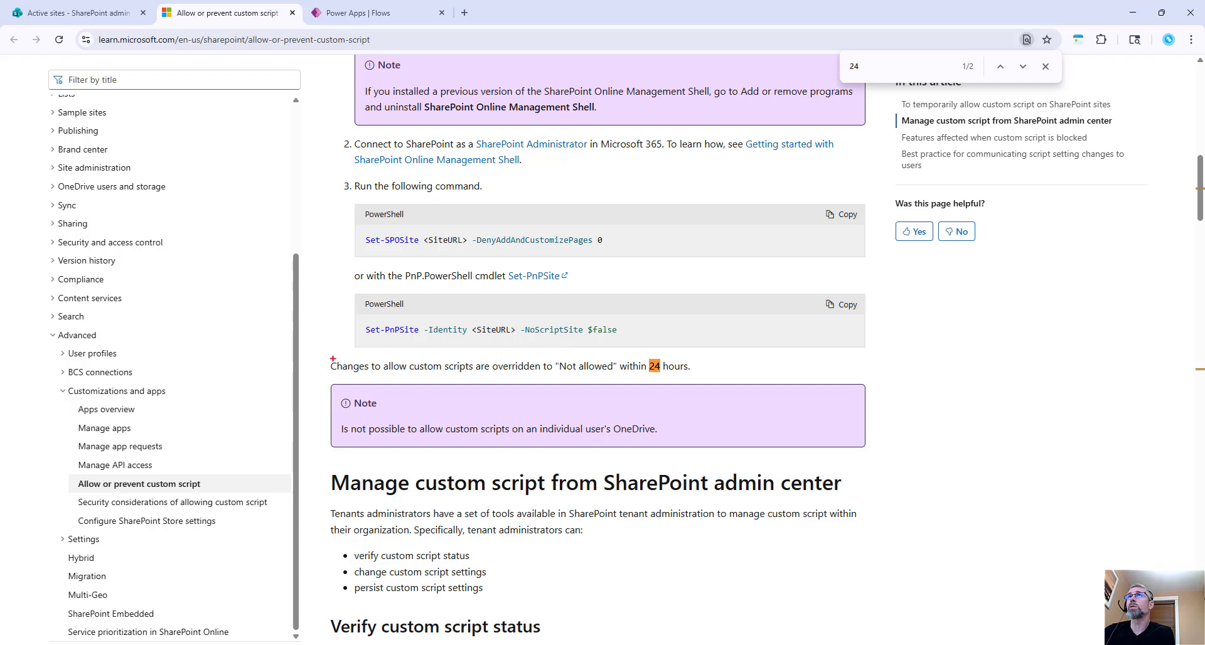
drag(313, 352, 730, 380)
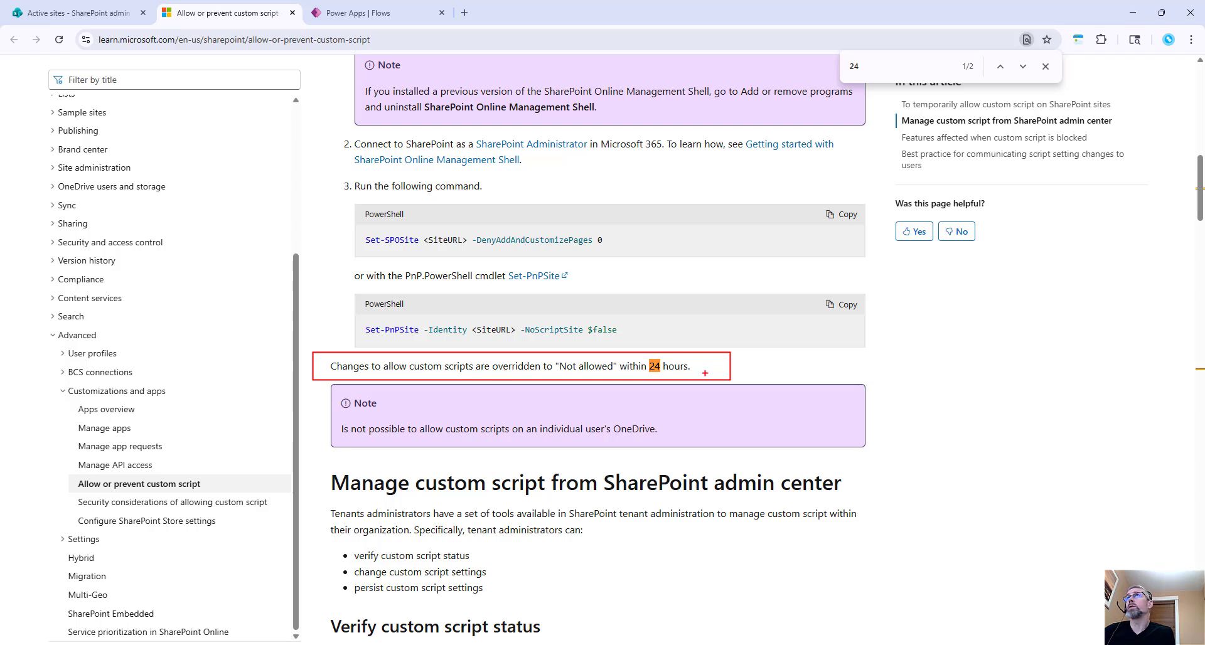
mouse_move(613, 249)
mouse_down()
mouse_move(603, 224)
mouse_move(608, 257)
mouse_up()
key(Escape)
scroll(547, 267, down, 6)
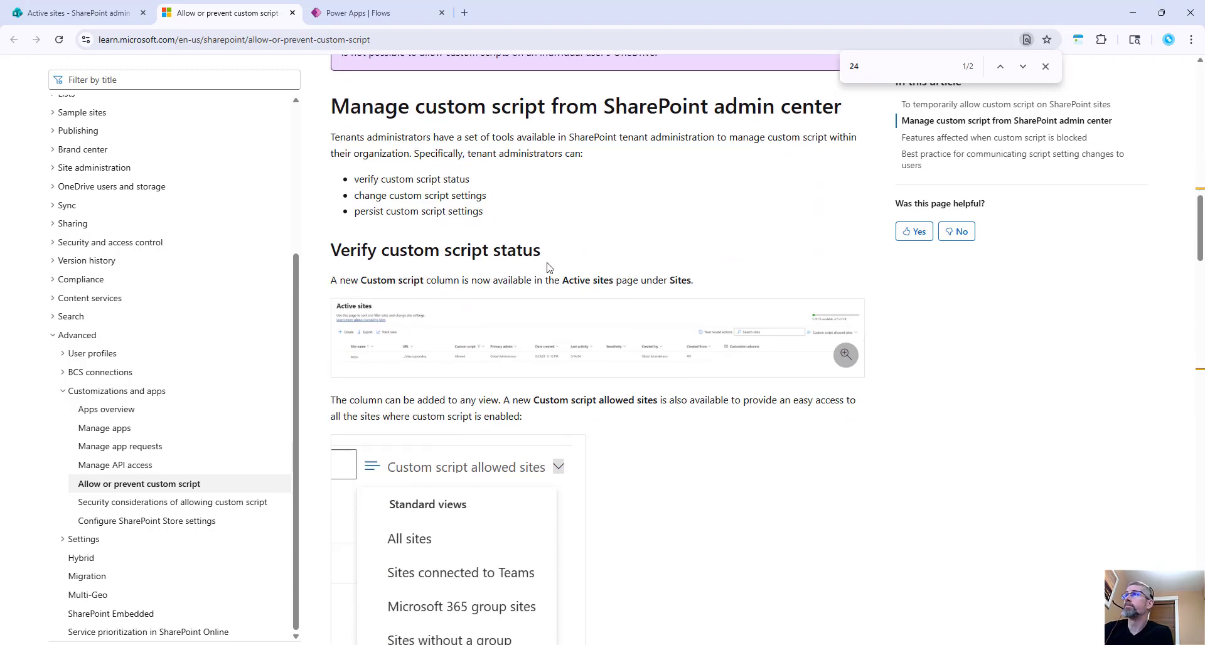
scroll(660, 292, up, 5)
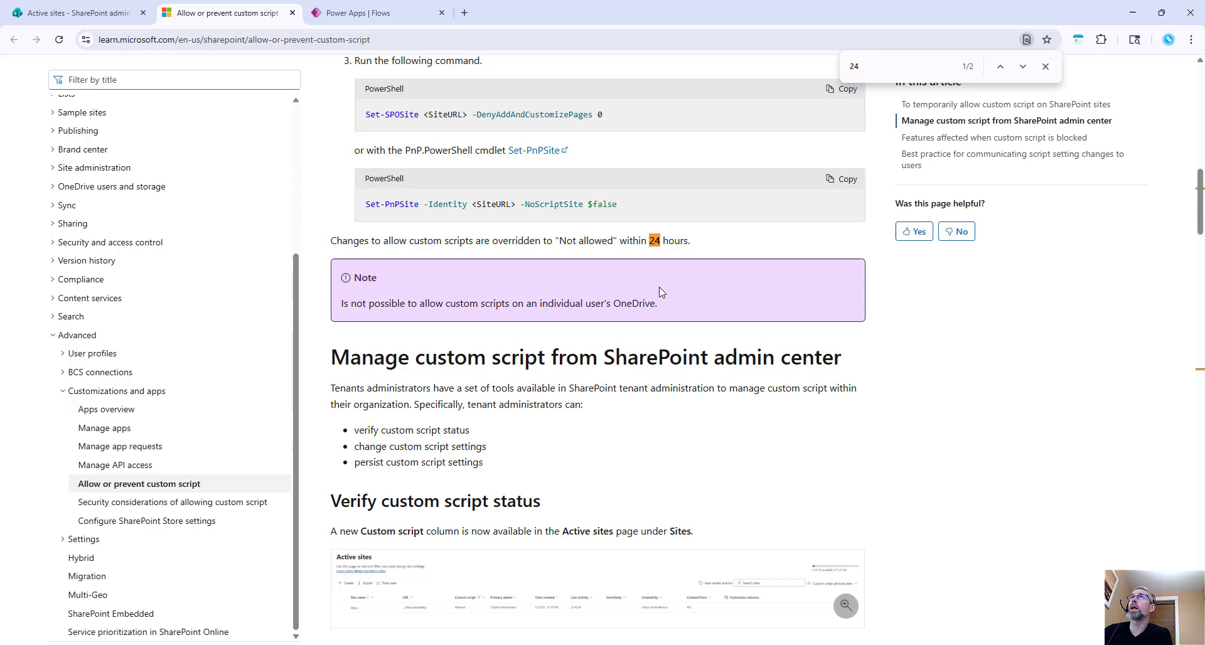
click(1045, 66)
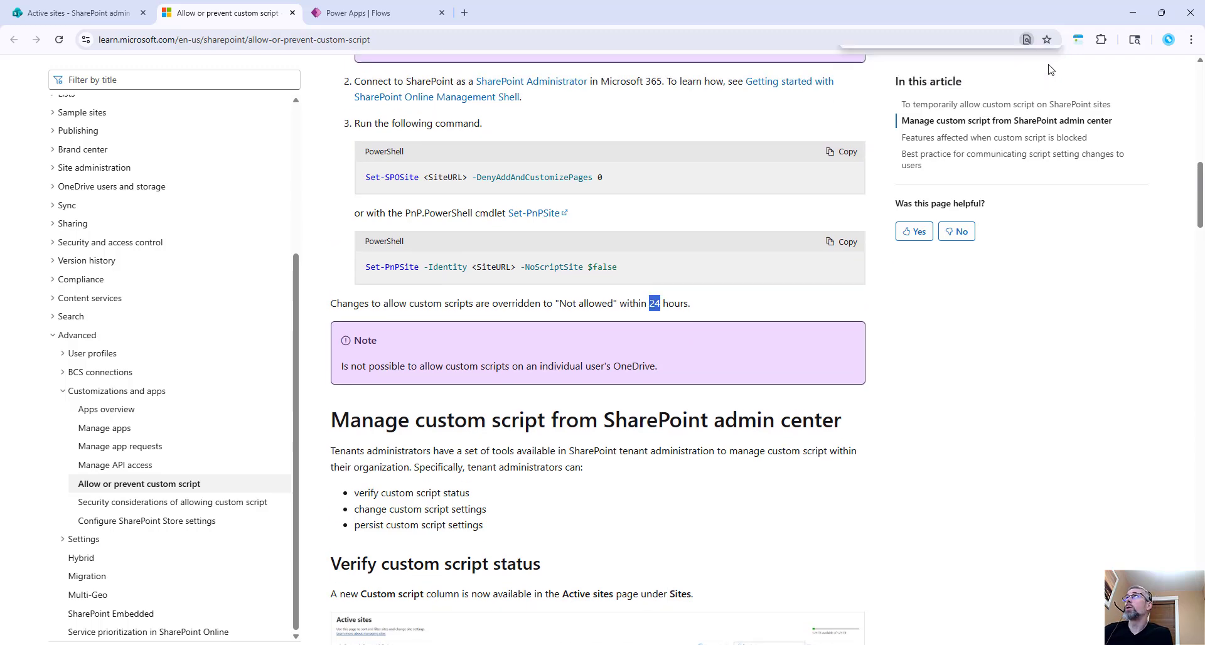
Step: Switch back to the SharePoint admin center tab showing the Test site's custom scripts setting
click(79, 14)
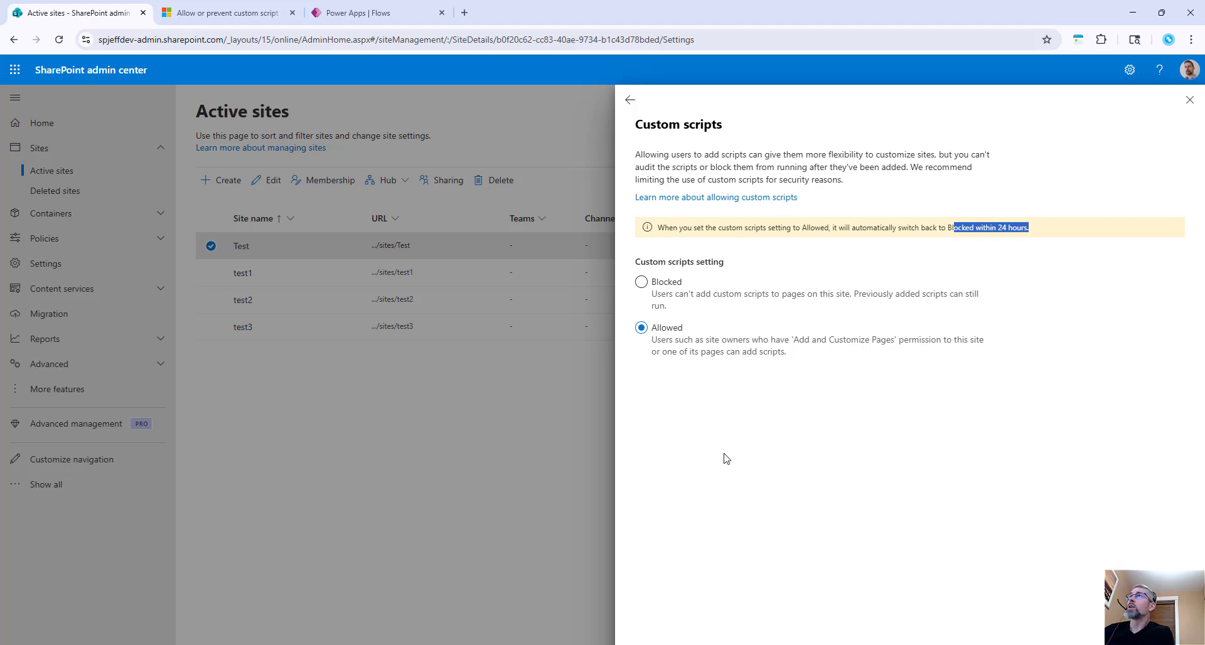
Step: With DevTools open, block custom scripts, clear the network log, then set them back to Allowed
key(F12)
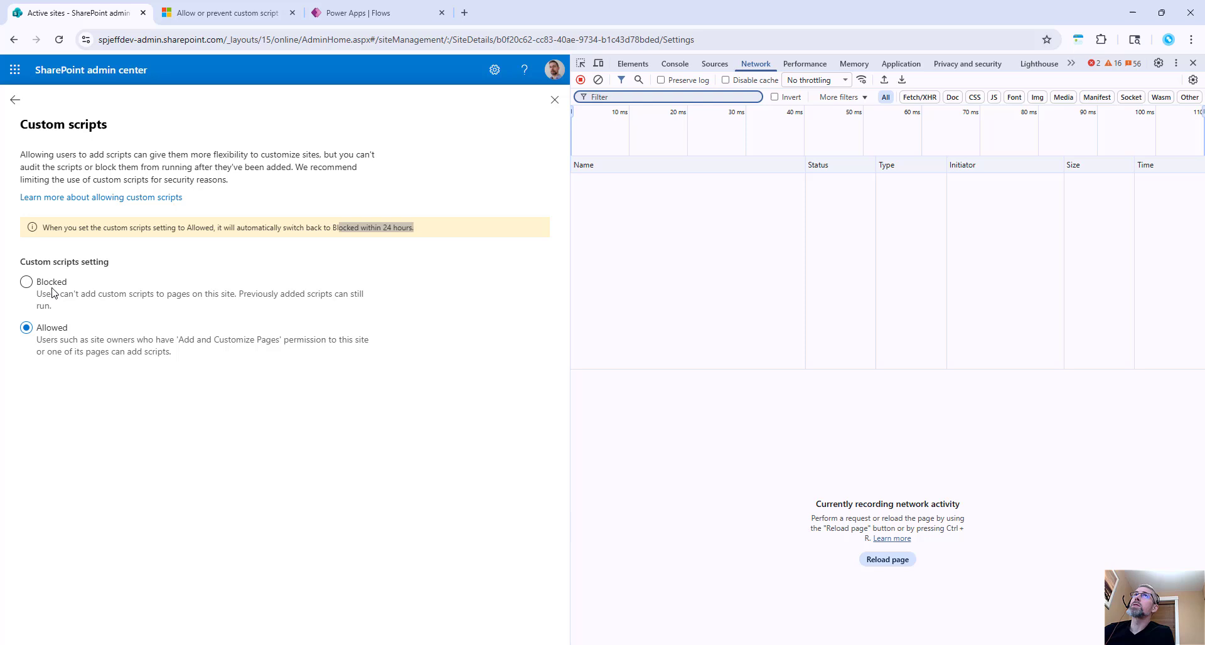
click(53, 286)
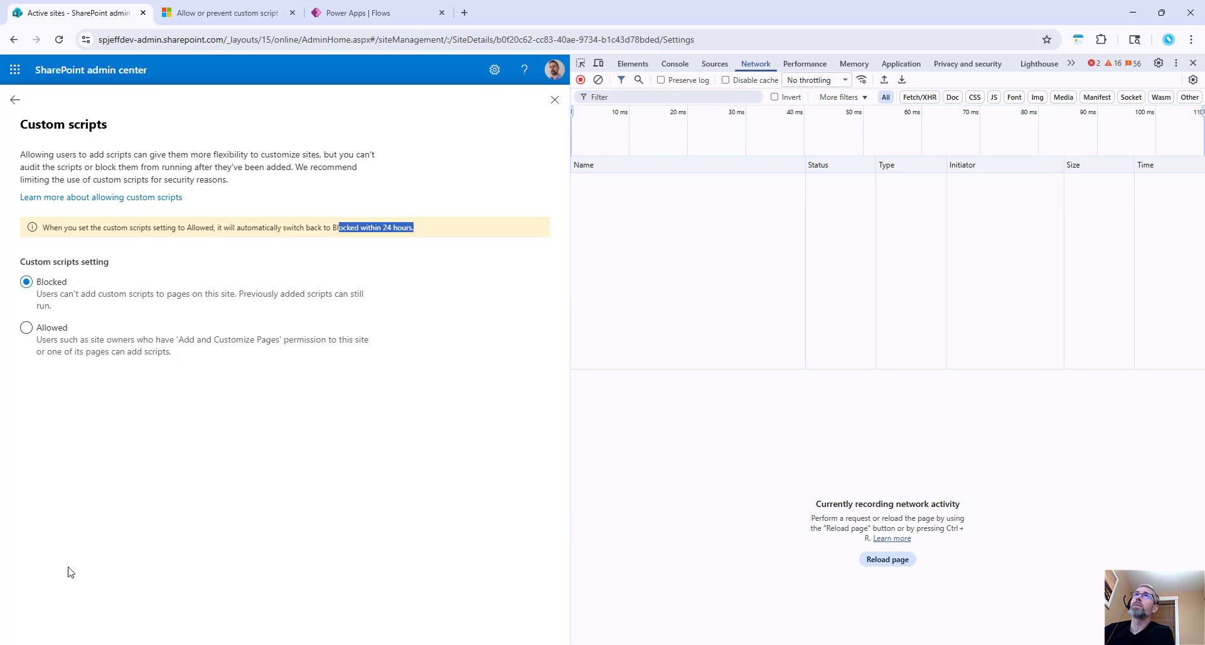
click(597, 81)
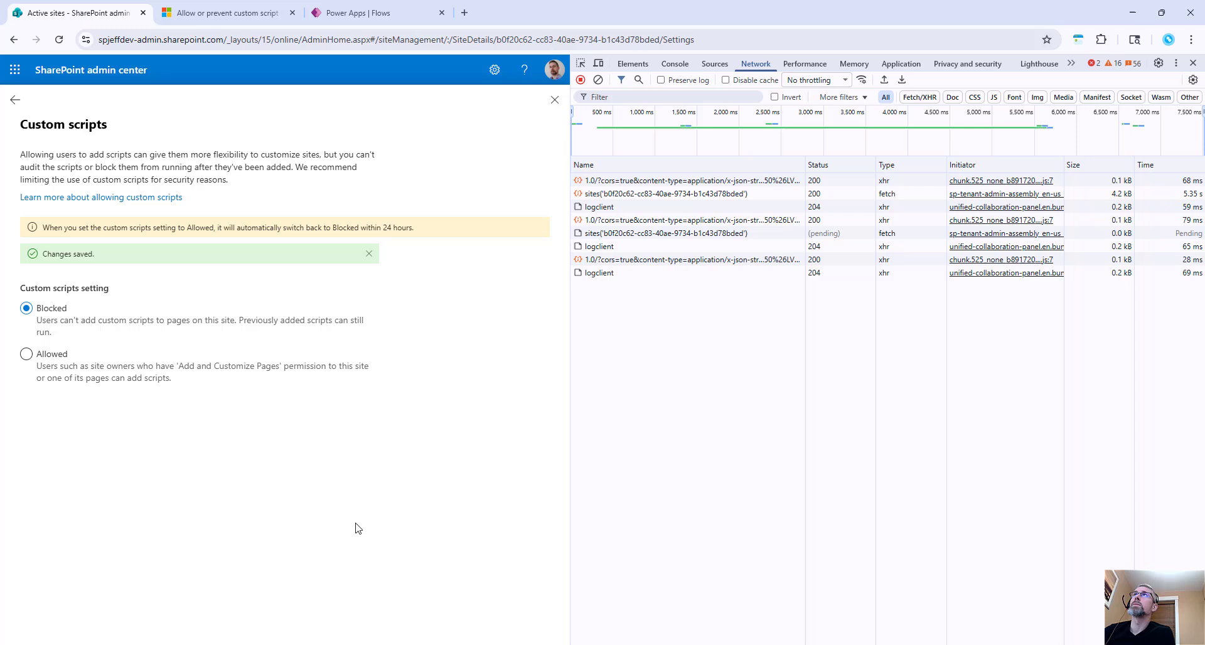
click(52, 327)
click(130, 606)
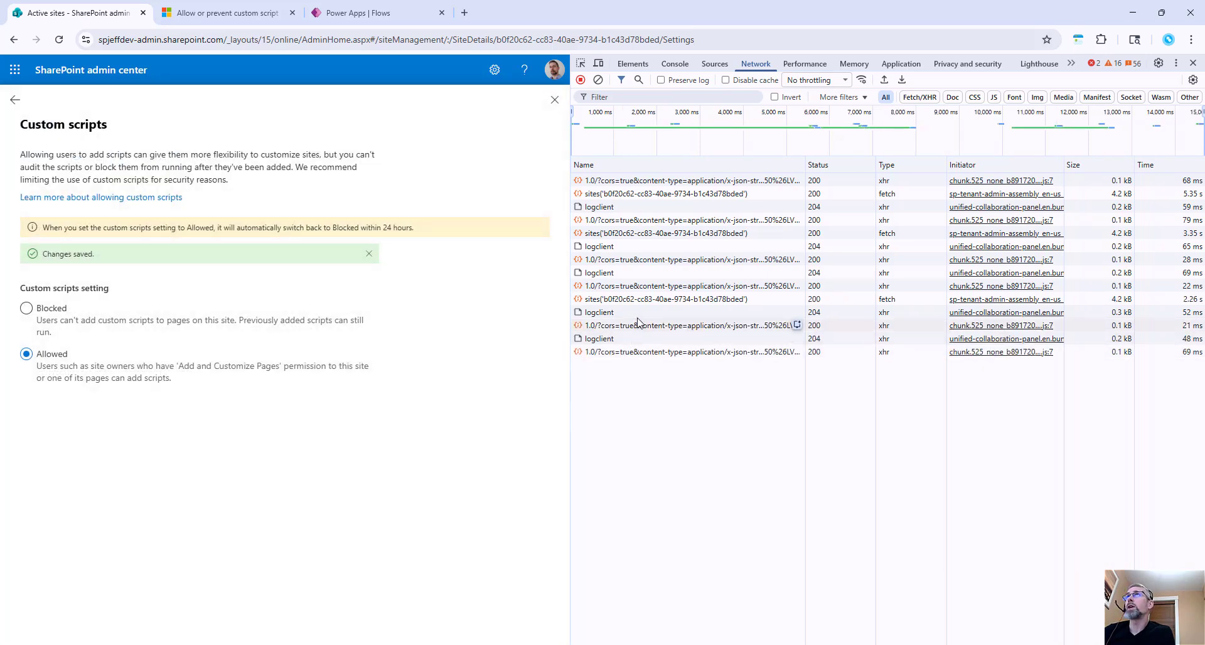
Step: Inspect the allow request's payload and annotate its DenyAddAndCustomizePages value as the allow JSON
click(643, 298)
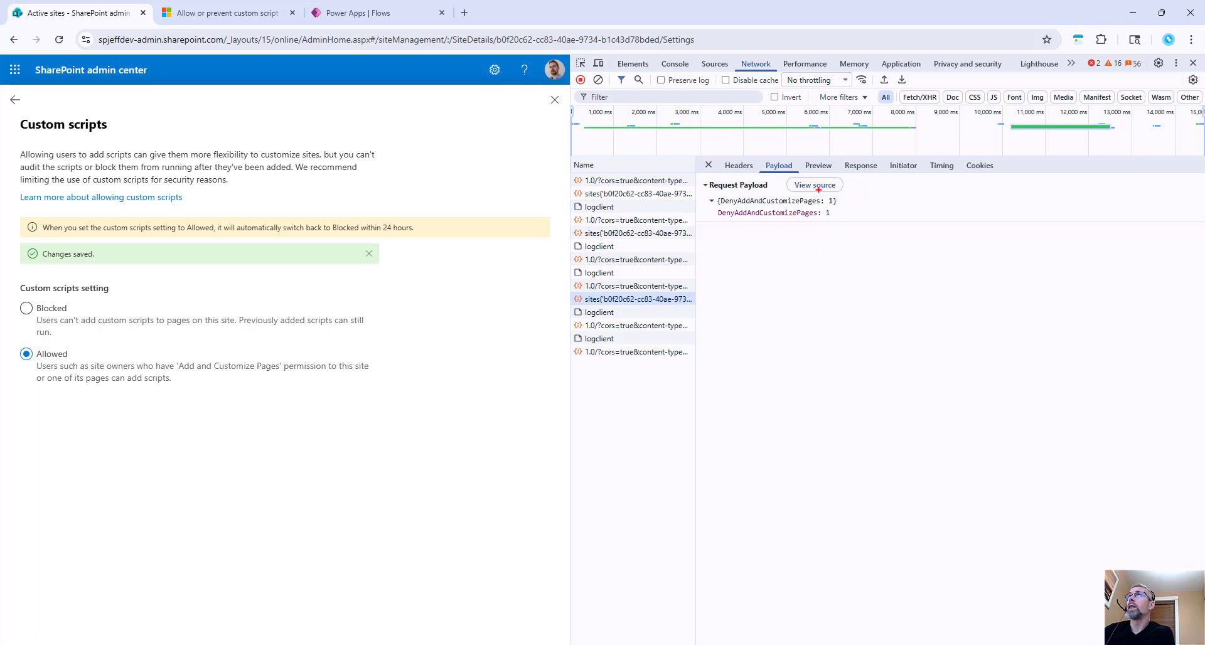
drag(818, 189, 860, 231)
text(tall)
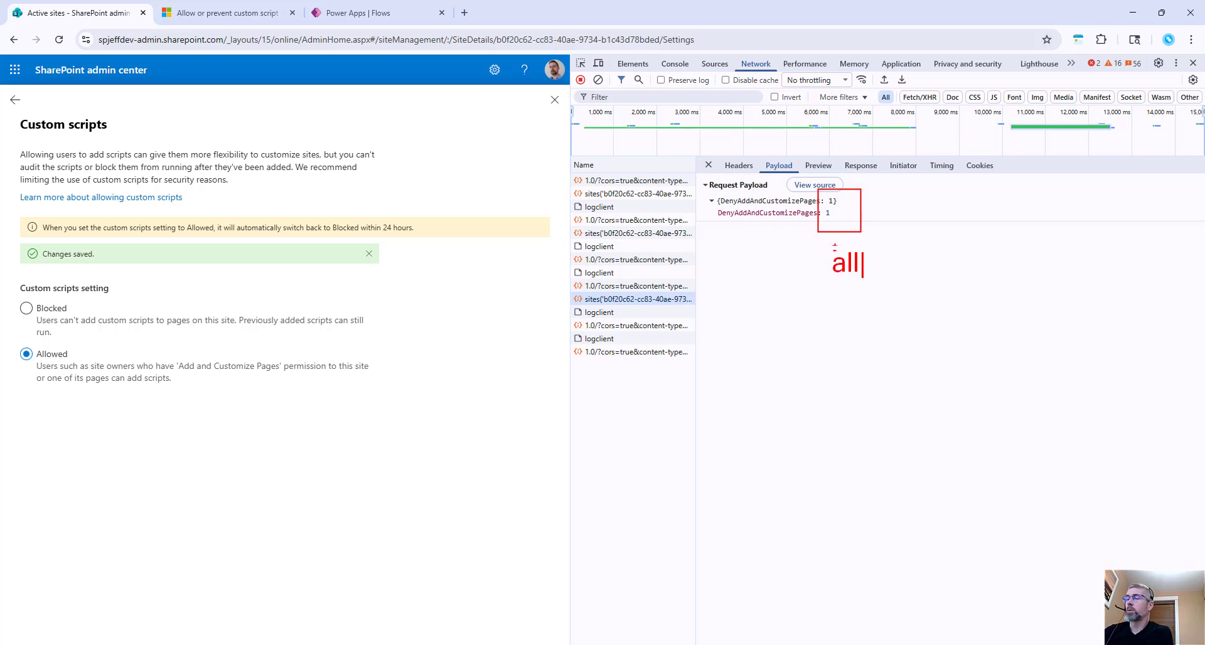
text(ow JSONB)
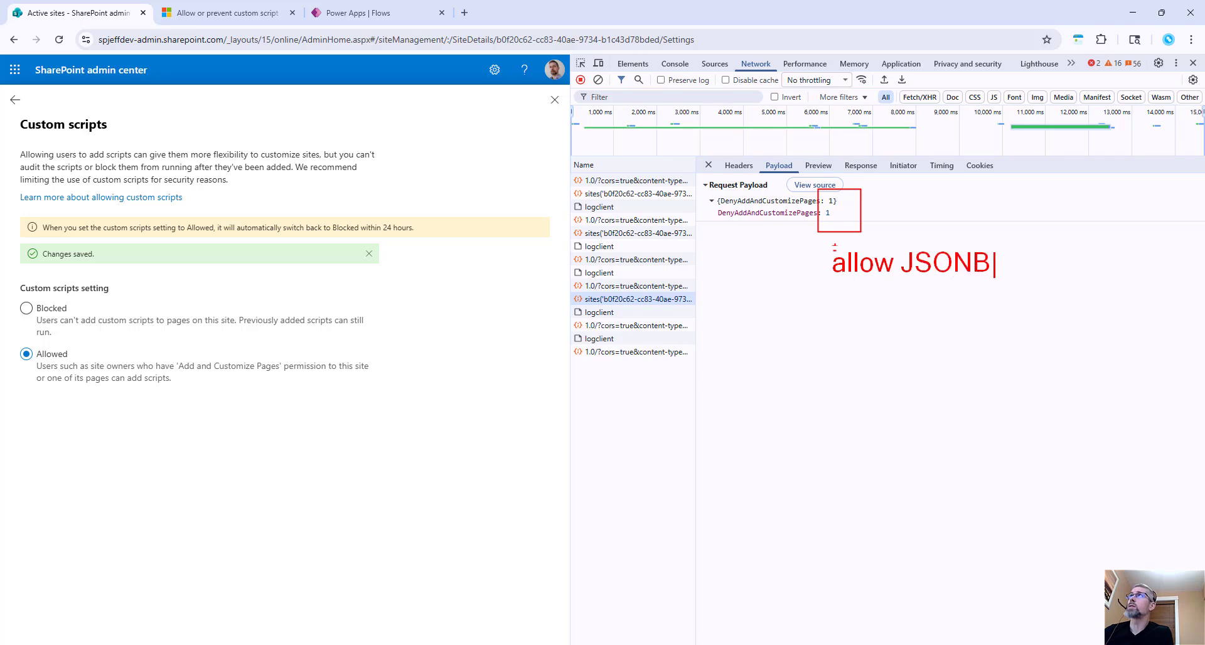
key(BackSpace)
key(Escape)
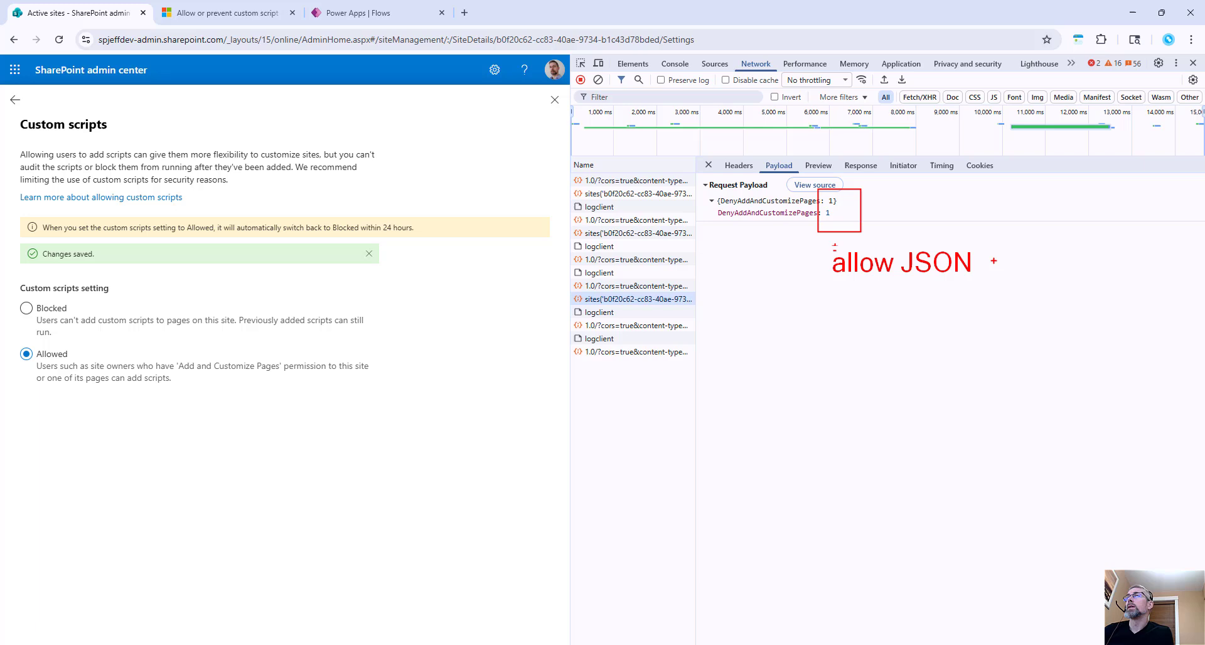
key(Escape)
Step: Inspect the blocking request's payload, note 2=blocked and 1=allowed, then view its headers
click(684, 234)
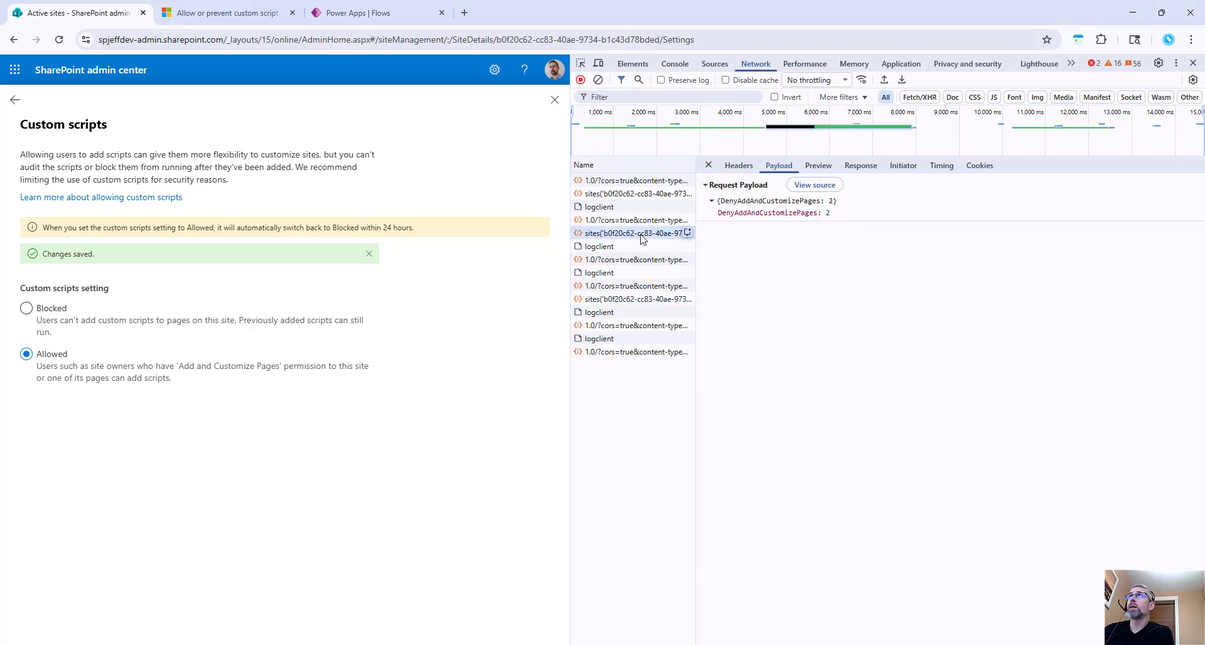
mouse_move(14, 292)
mouse_down()
mouse_move(226, 344)
mouse_move(412, 341)
mouse_move(867, 229)
mouse_up()
drag(805, 187, 902, 236)
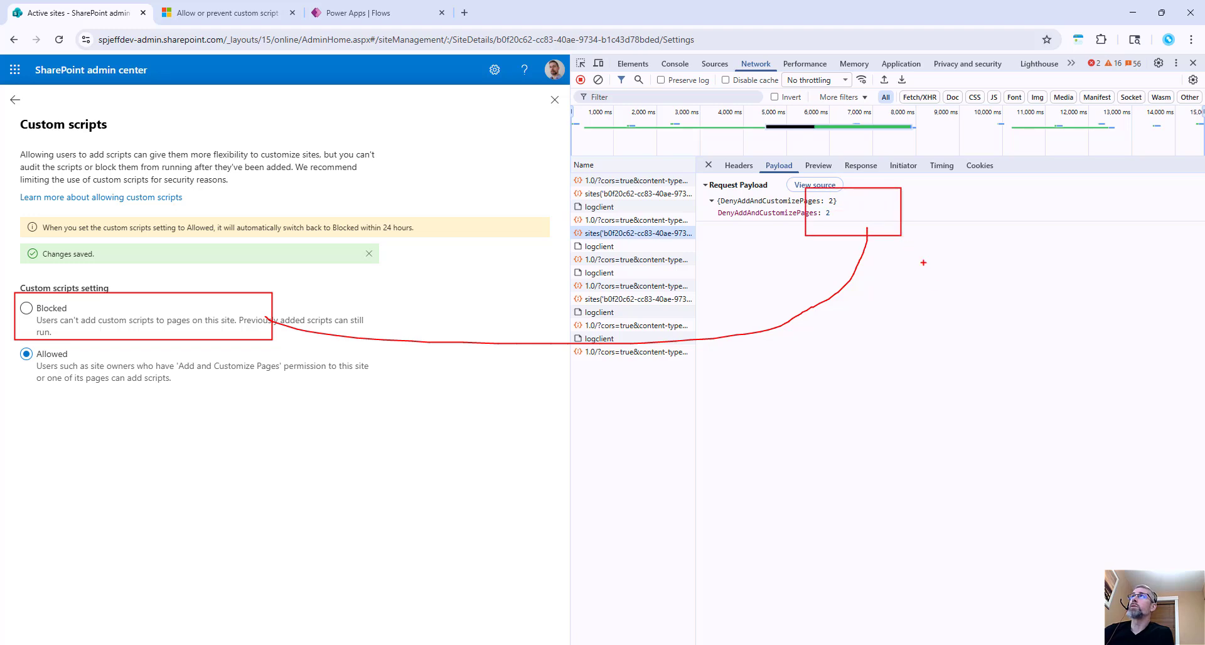
text(t2=blocked)
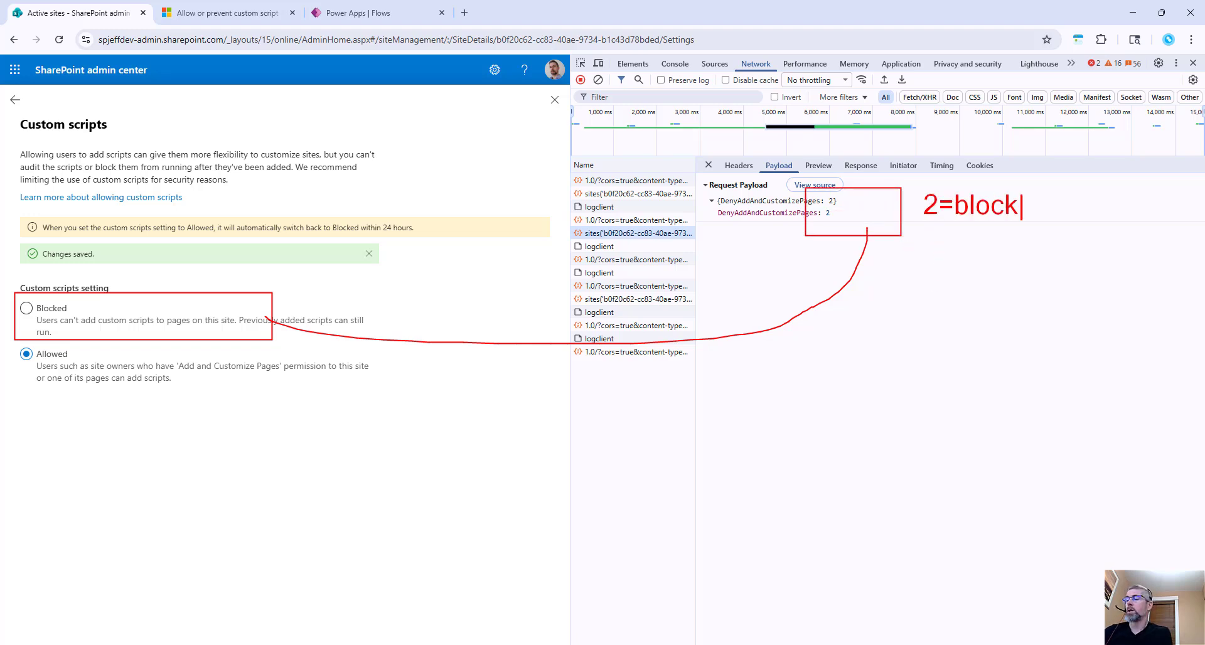
key(Escape)
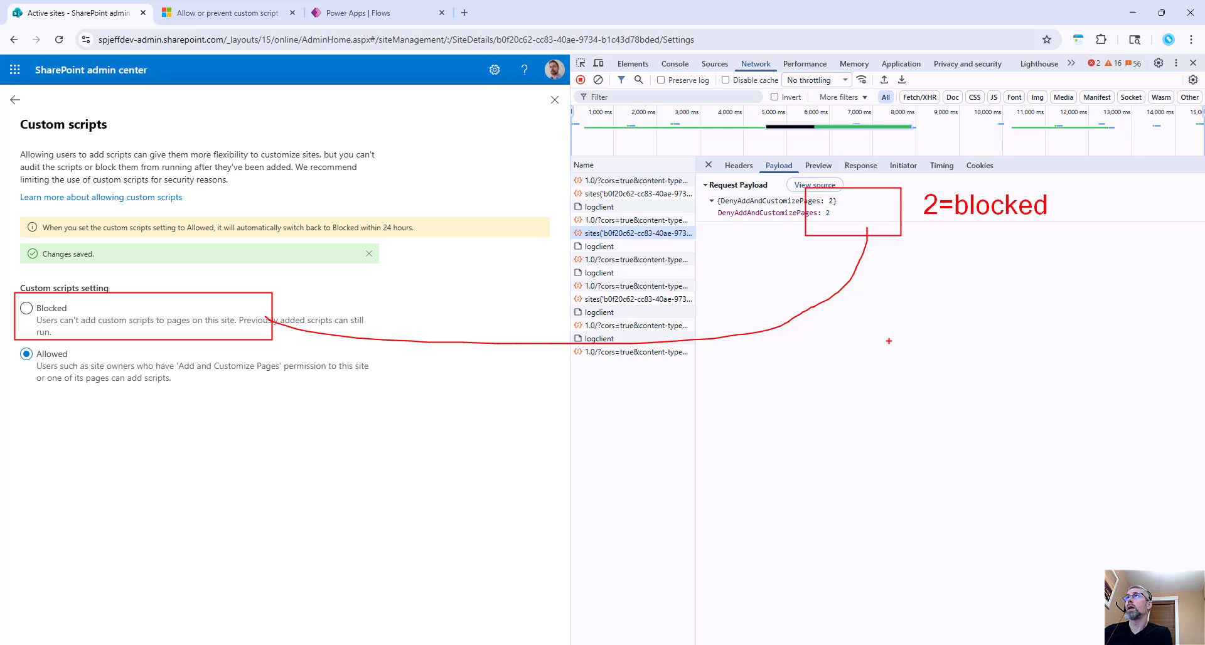
drag(886, 339, 890, 356)
text(t)
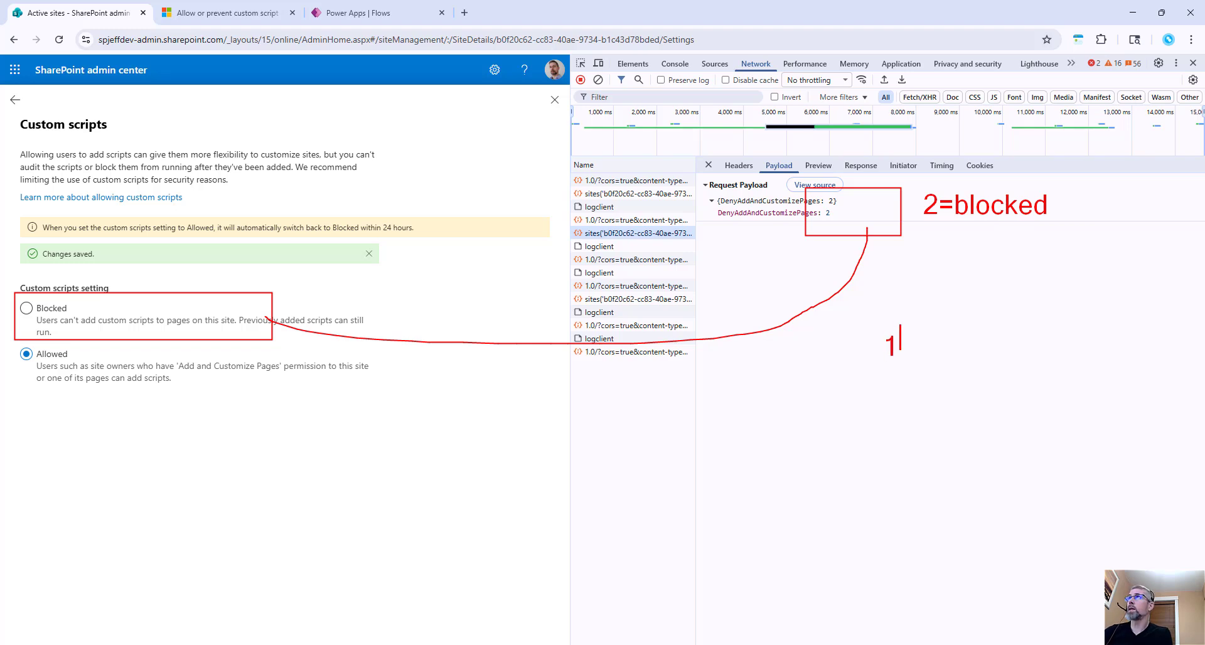
text(=allowed)
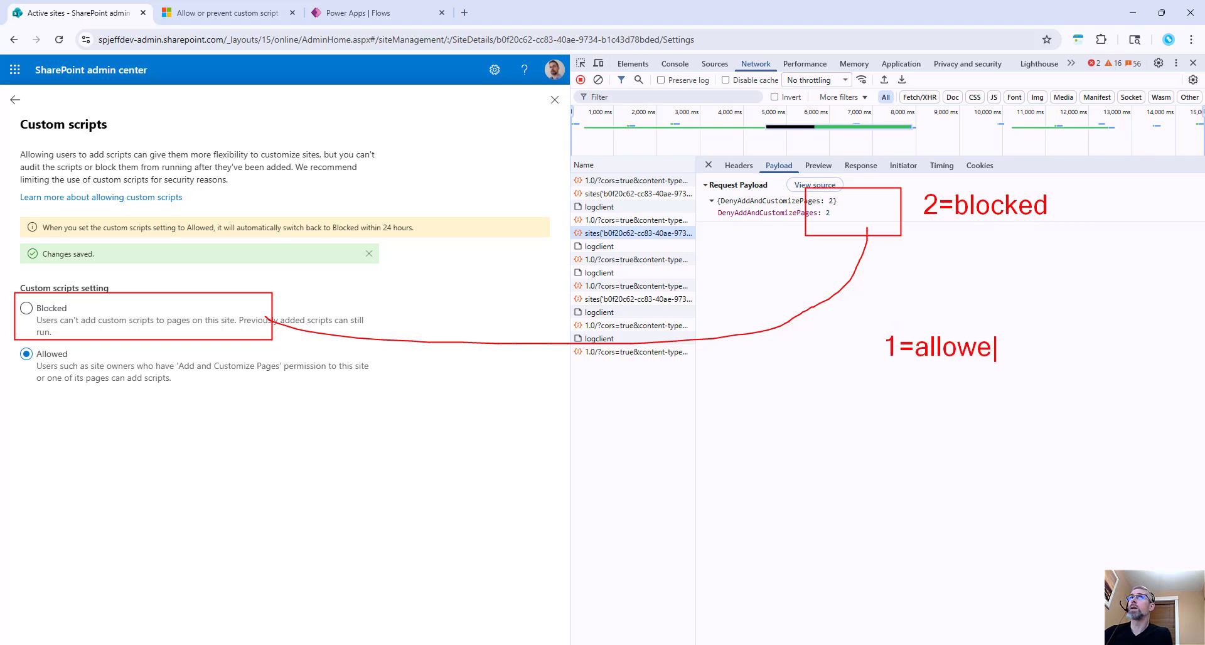
key(Escape)
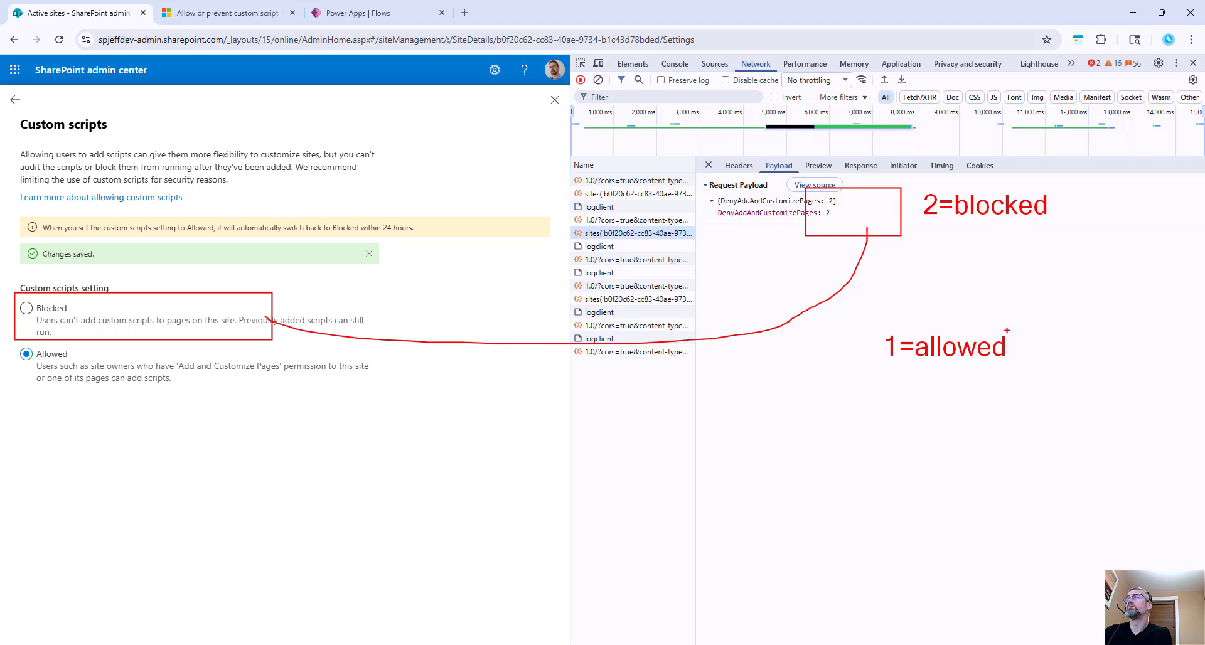
key(Escape)
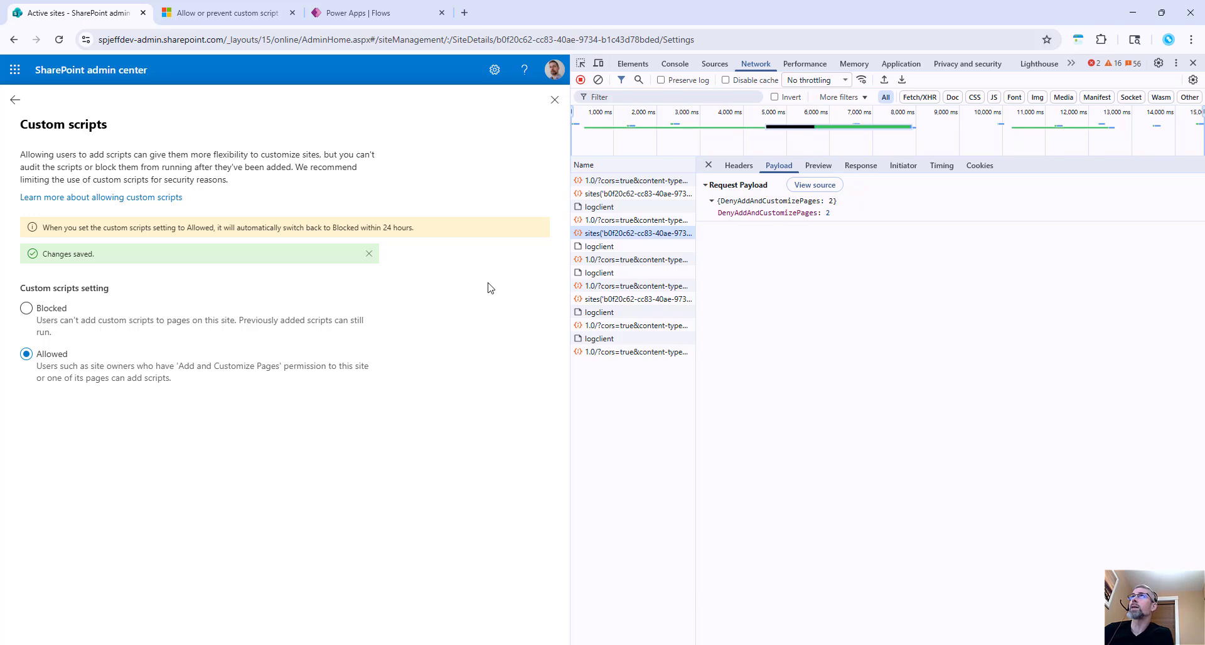
click(738, 165)
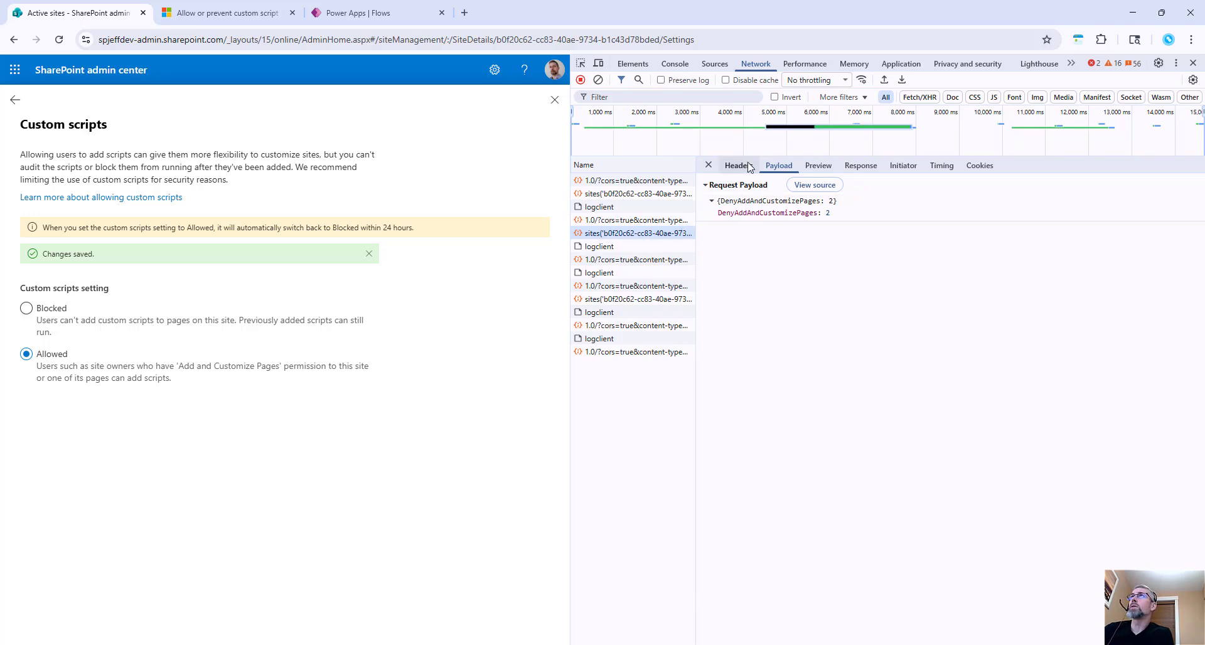
triple_click(866, 207)
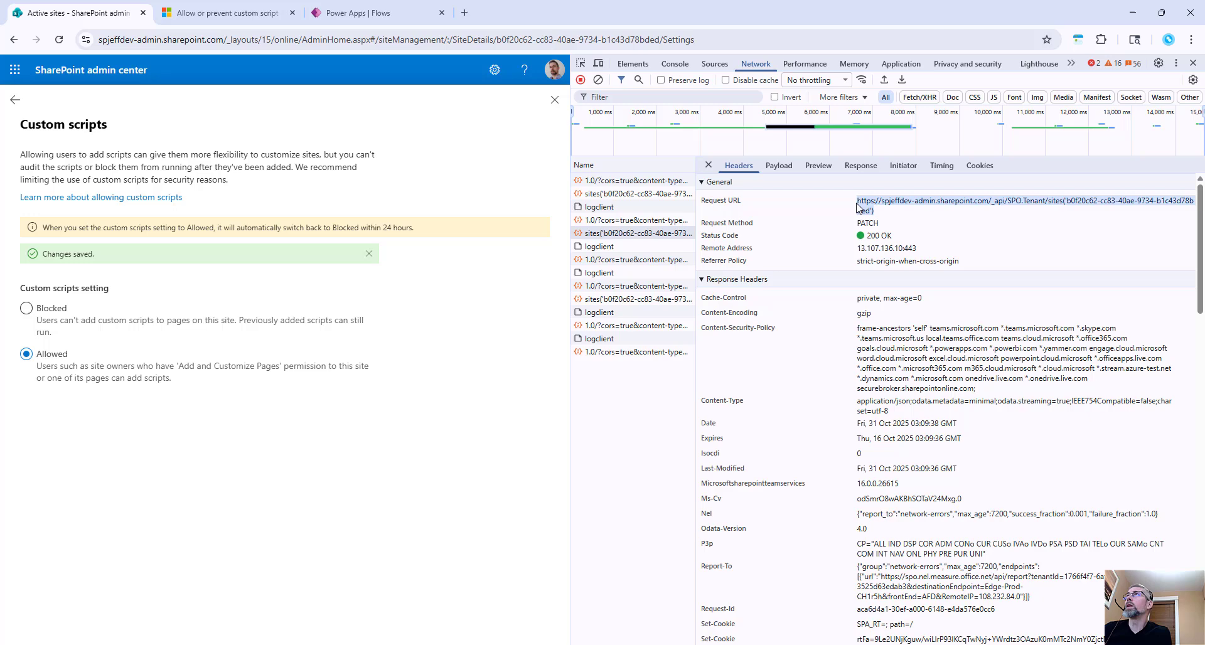
mouse_move(1003, 190)
mouse_down()
mouse_move(1044, 209)
mouse_move(1178, 209)
mouse_up()
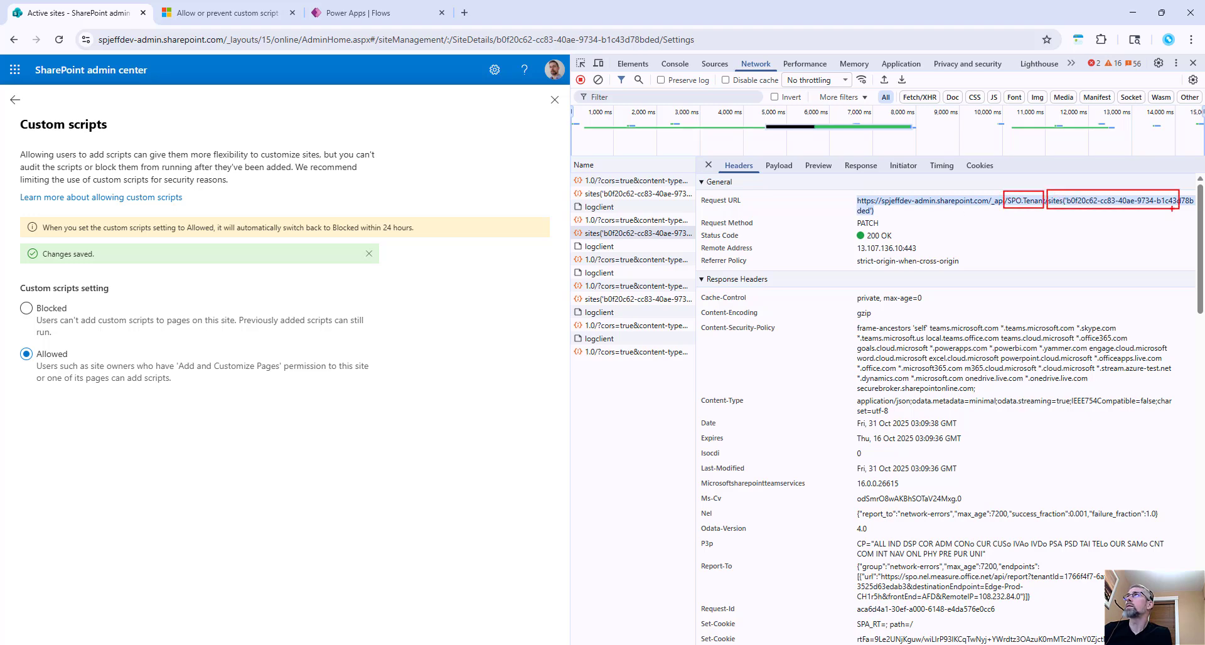
drag(853, 217, 909, 228)
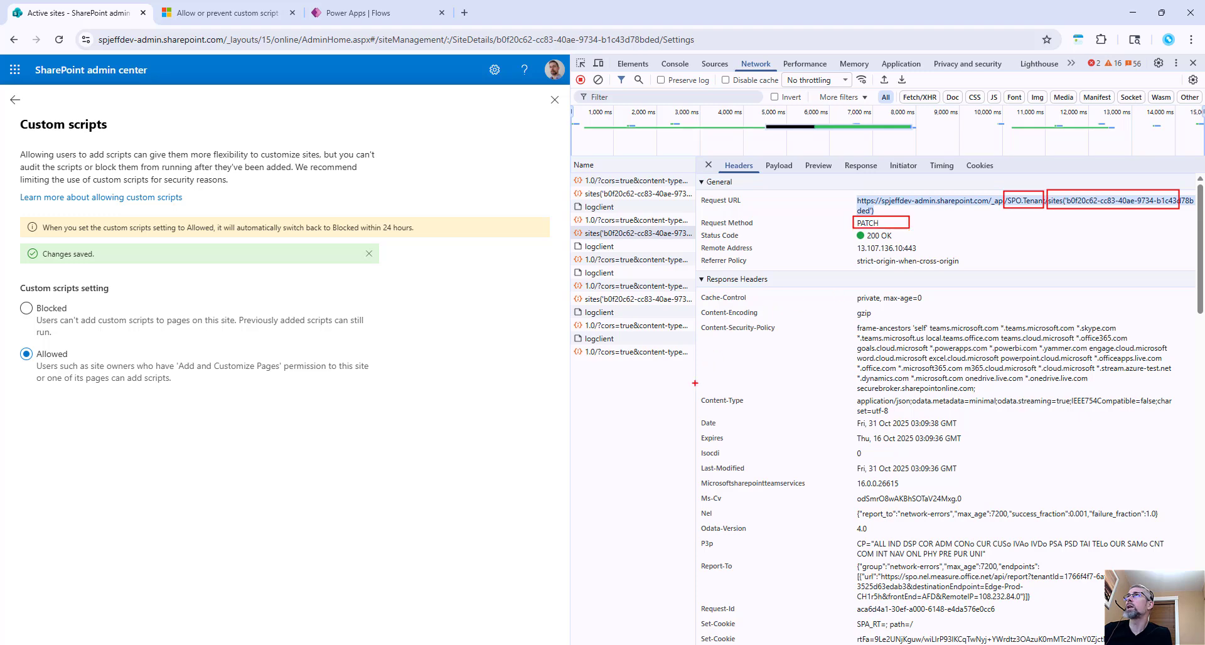
drag(687, 384, 914, 406)
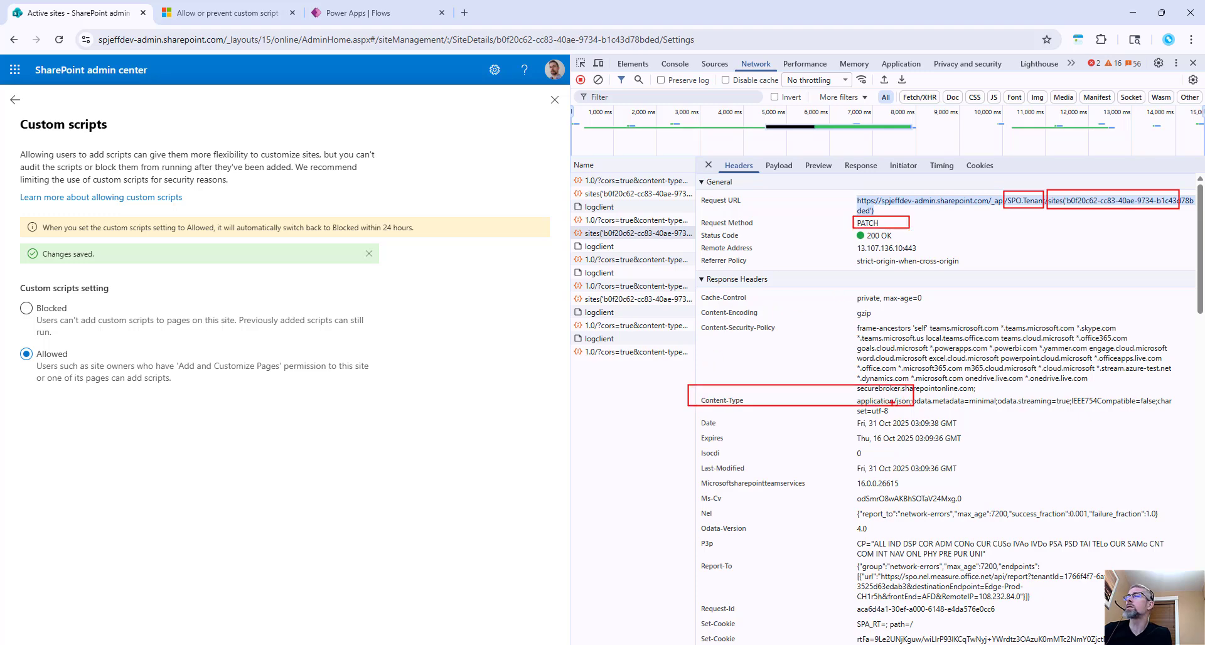
mouse_move(777, 187)
mouse_down()
mouse_move(812, 146)
mouse_move(763, 184)
mouse_up()
key(Escape)
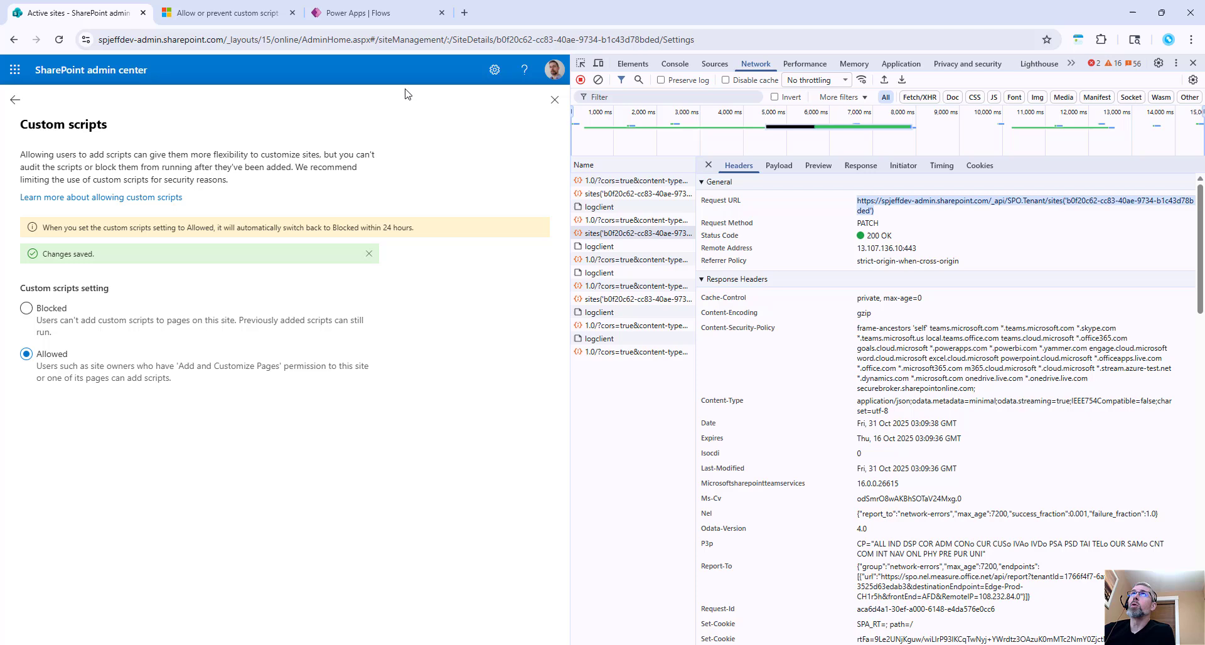
Step: Start a new scheduled cloud flow named 'ALLOW CUSTOM SCRIPT FOREVER'
click(367, 14)
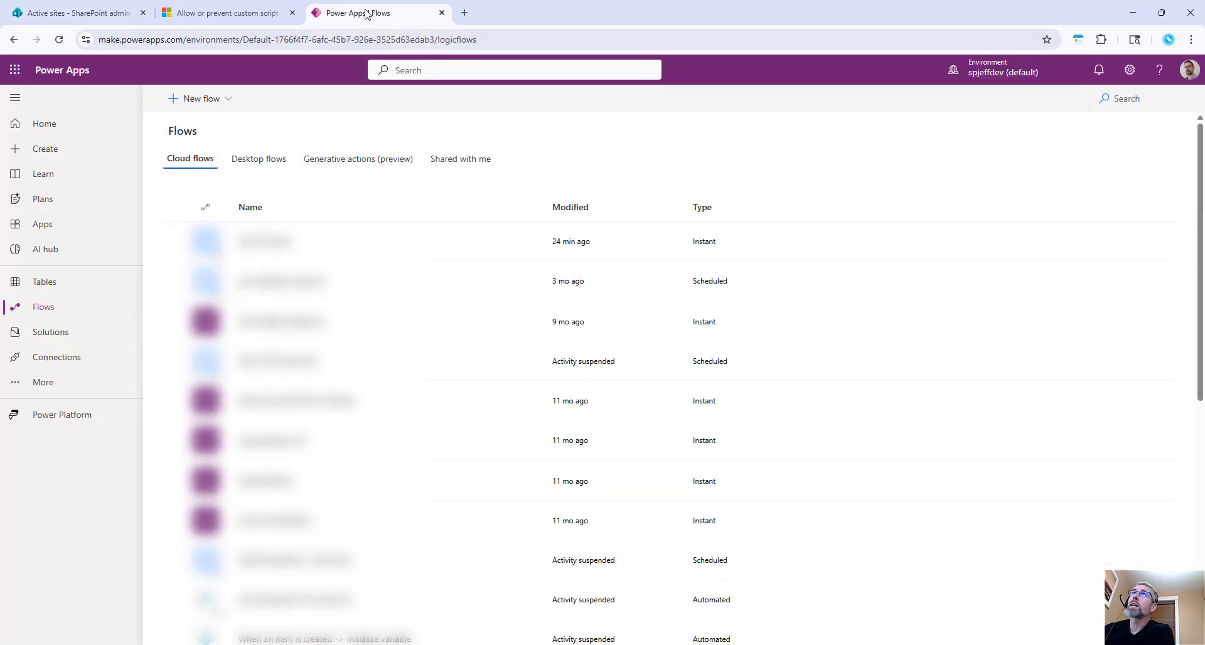
click(200, 99)
click(213, 237)
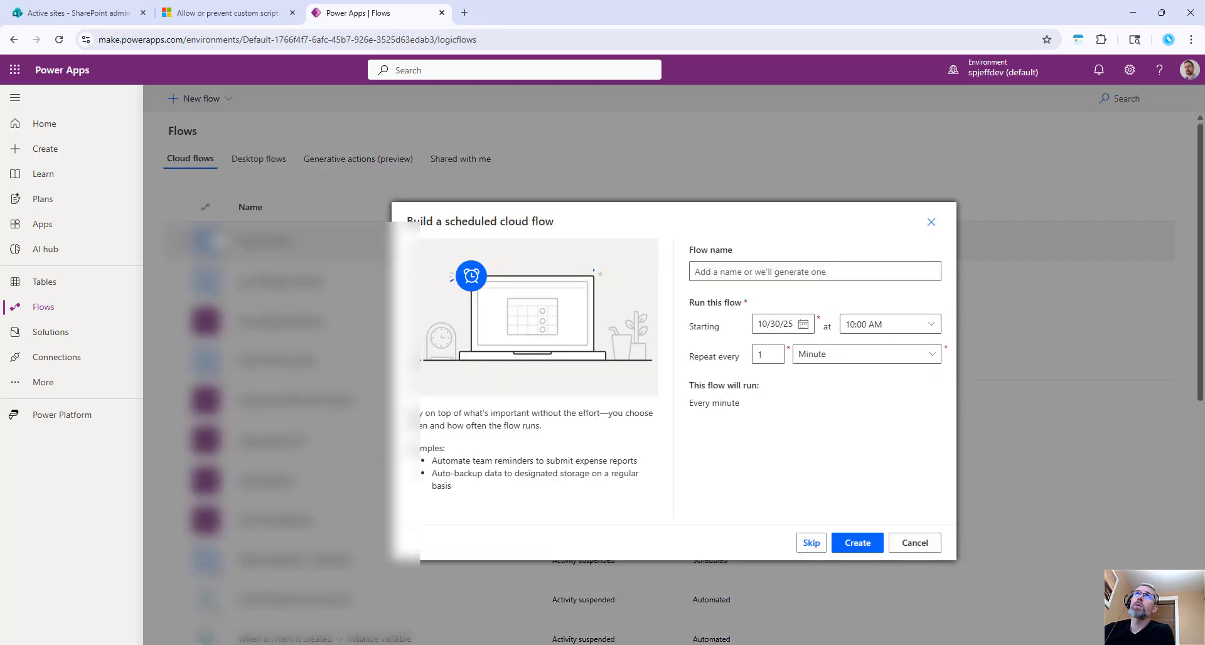
click(867, 274)
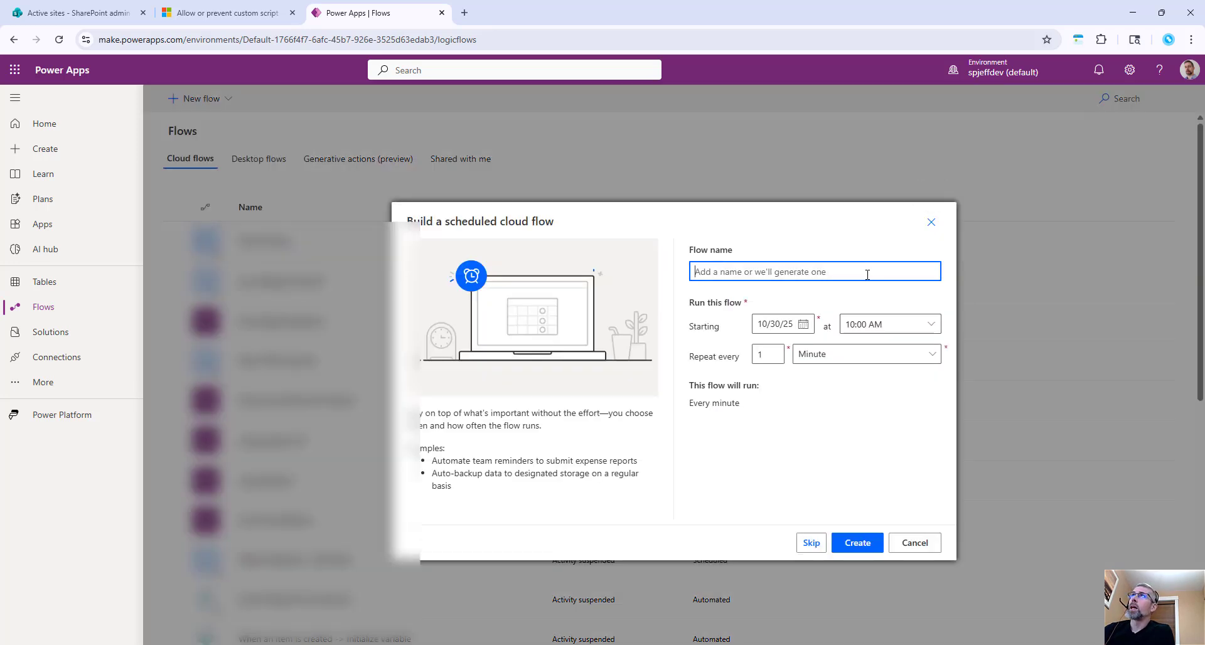
text(ALLOW )
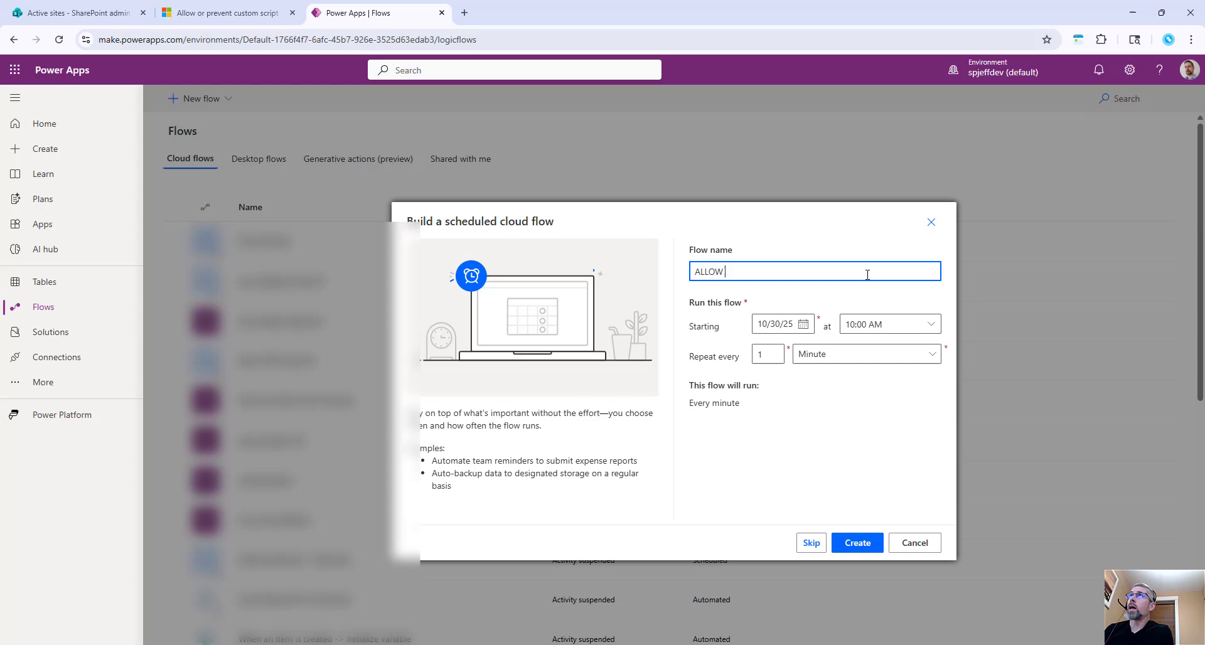
text(CUSTOM SCRIPT )
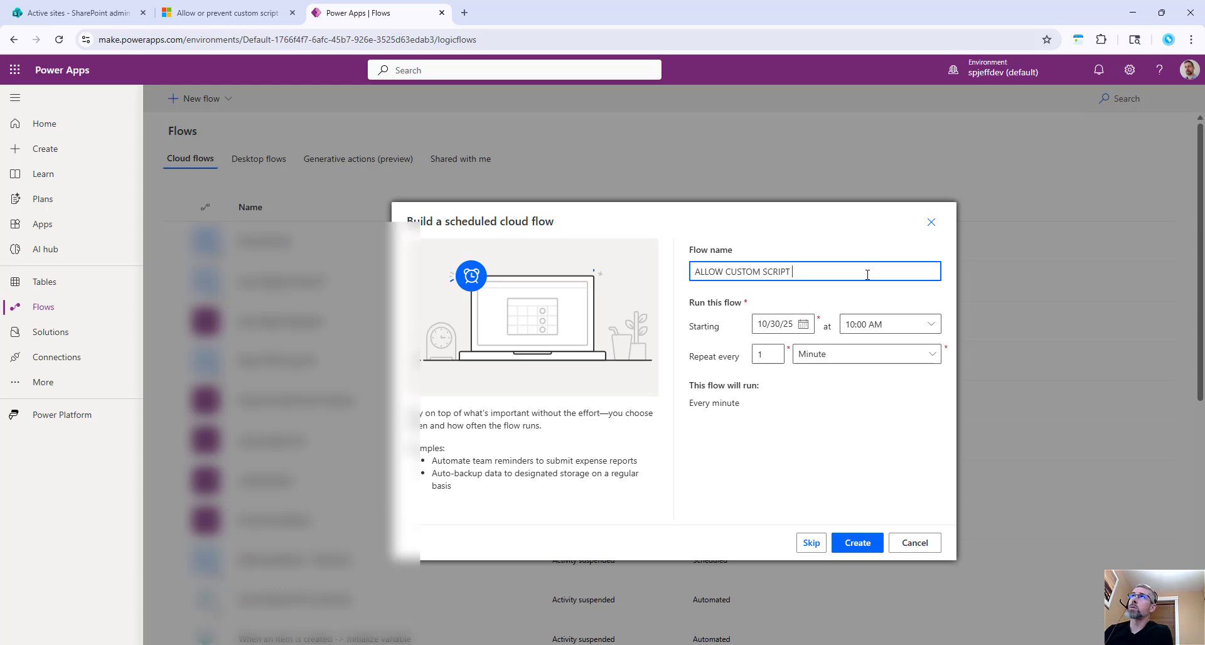
text(FOREVER)
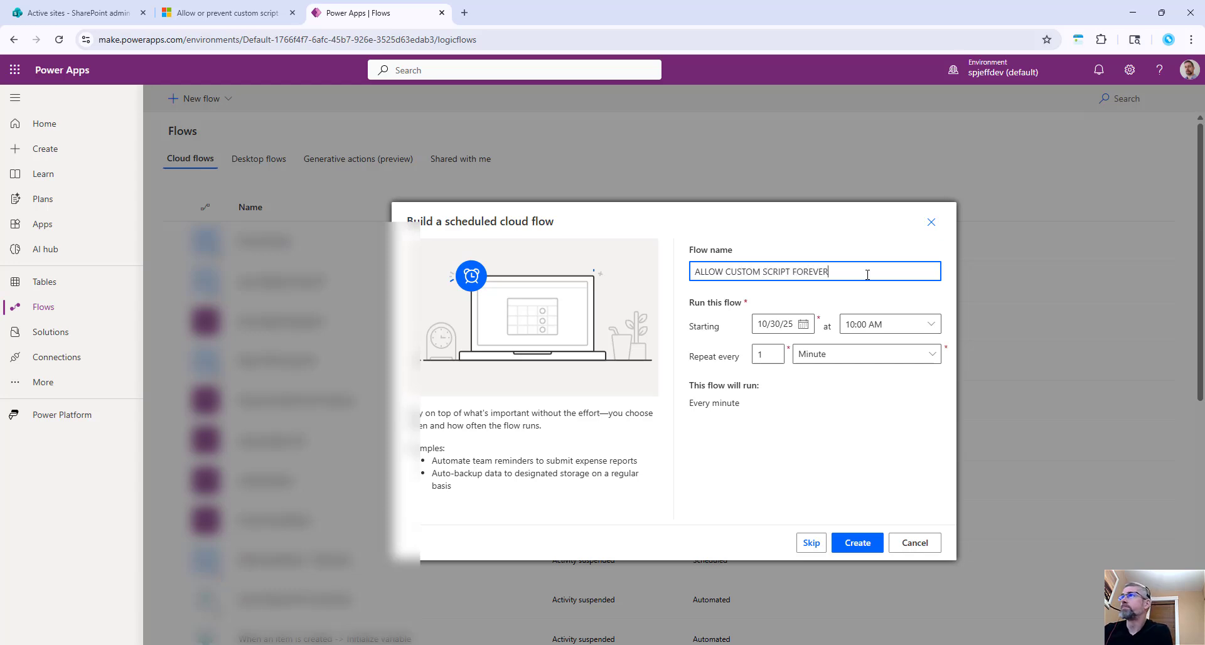
Step: Set it to repeat every 1 Day starting at 06:00 AM and create the flow
click(837, 358)
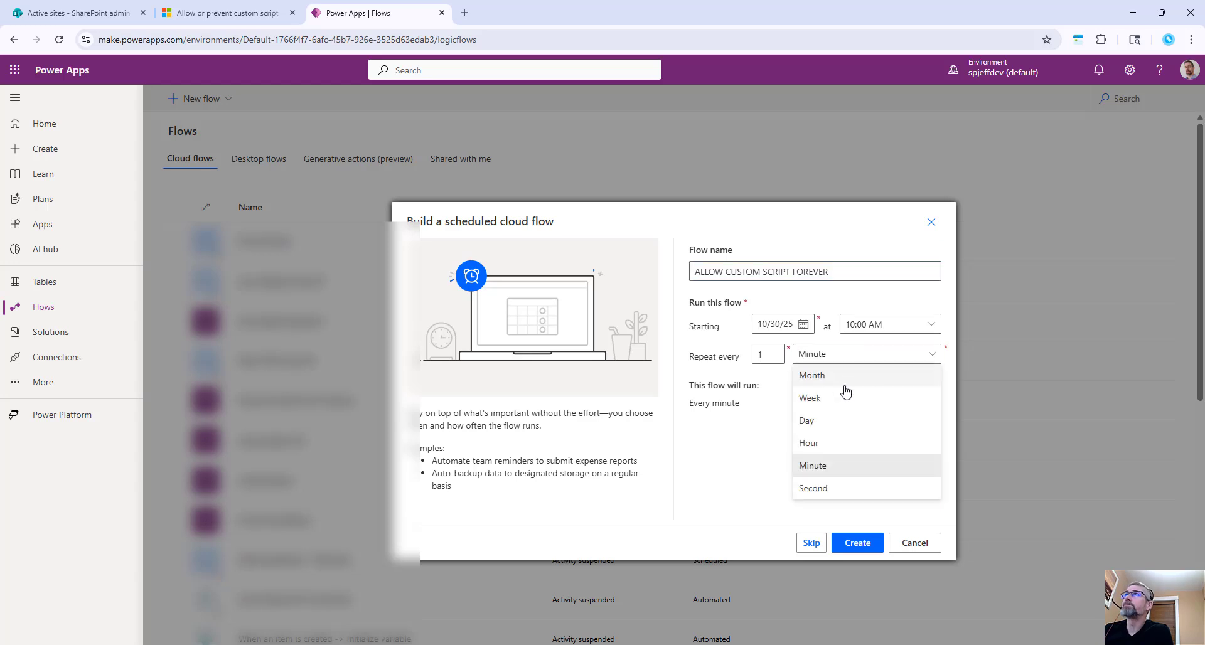
click(845, 422)
click(866, 326)
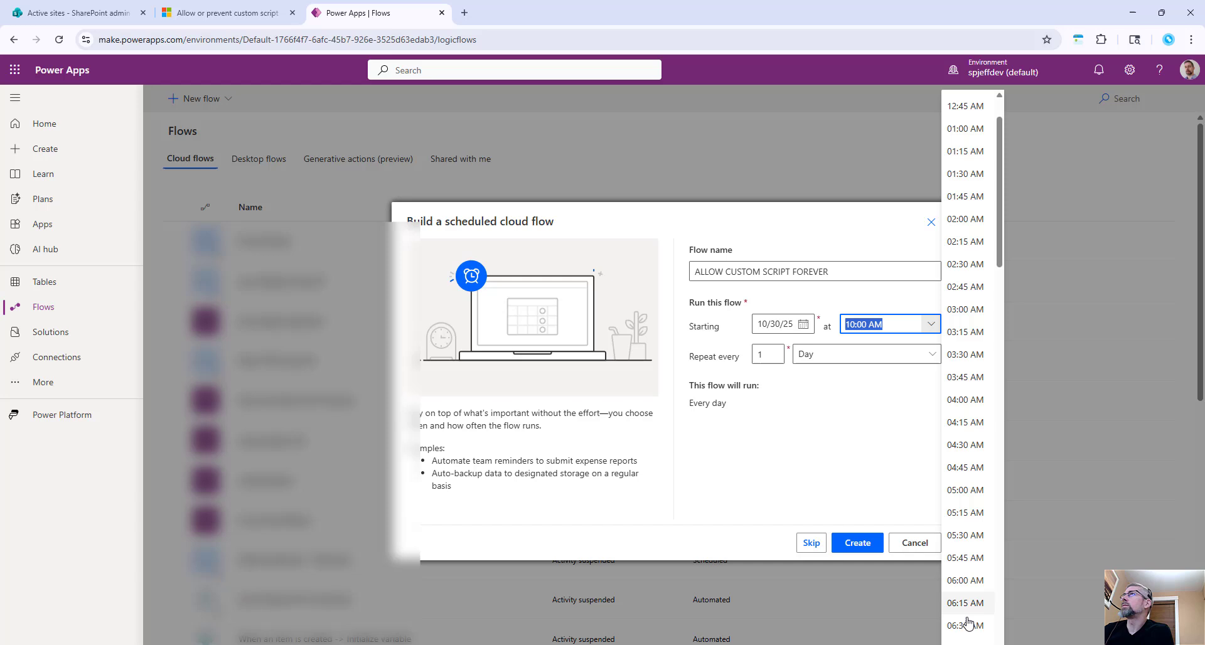
scroll(971, 618, down, 2)
click(970, 612)
click(931, 324)
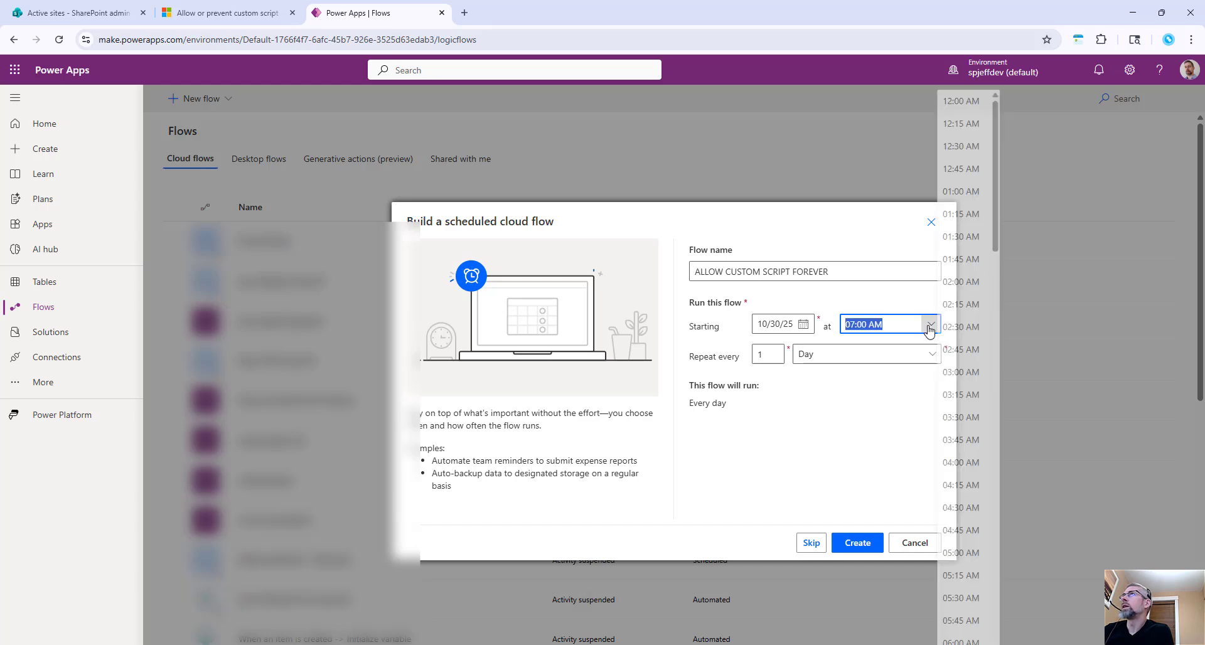
scroll(982, 502, down, 2)
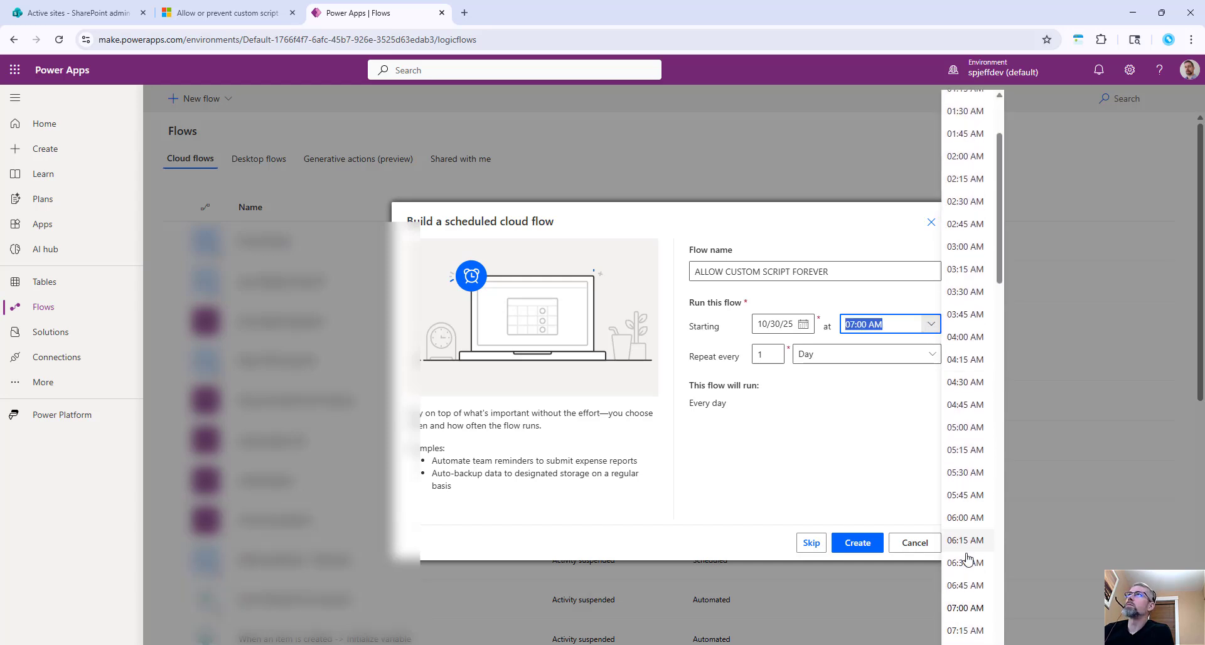
click(977, 511)
click(860, 543)
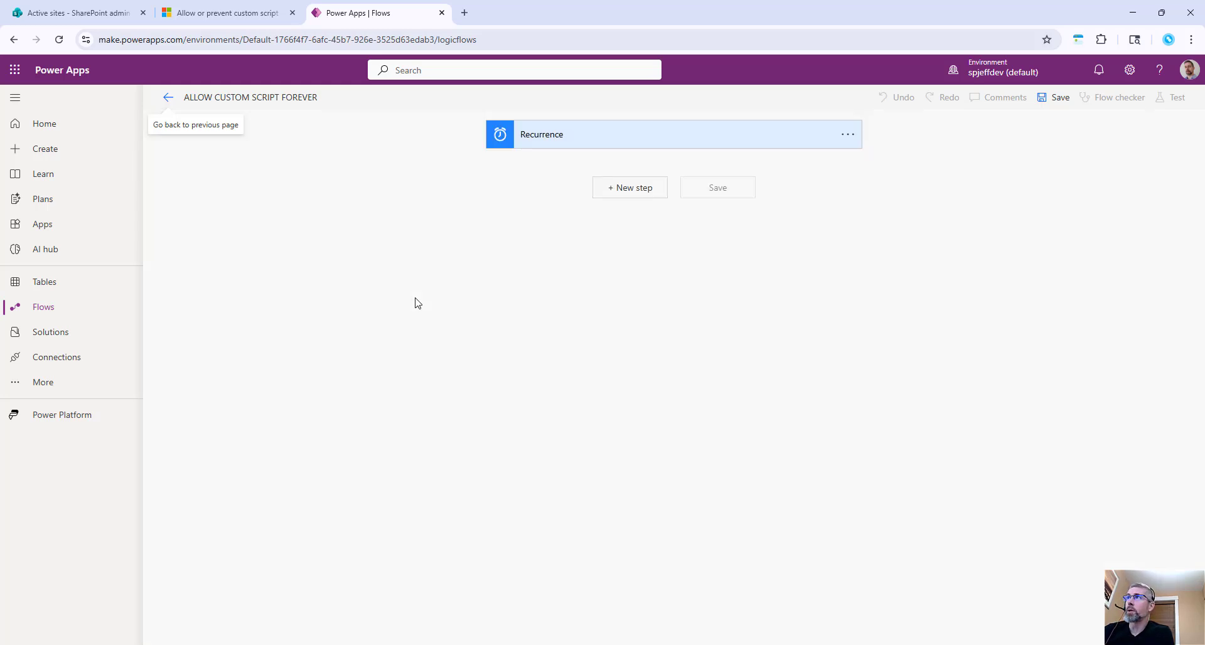
Step: Add a new step after Recurrence and search the operations for 'http'
click(633, 189)
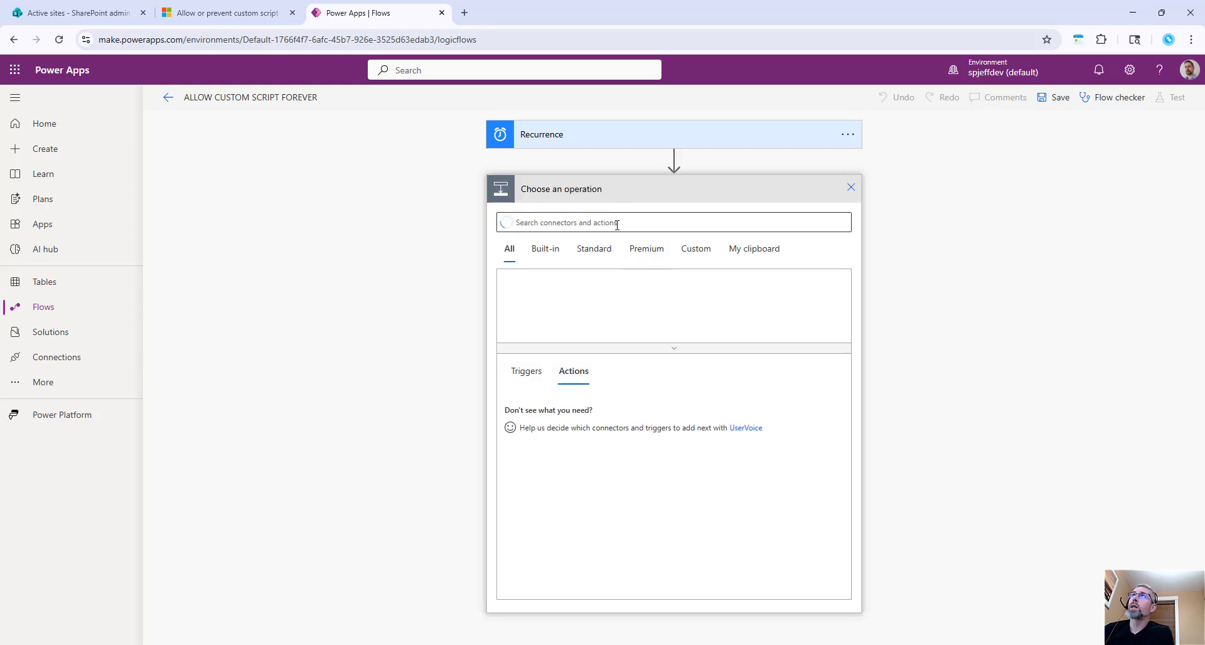
click(617, 225)
text(hht)
key(BackSpace)
key(BackSpace)
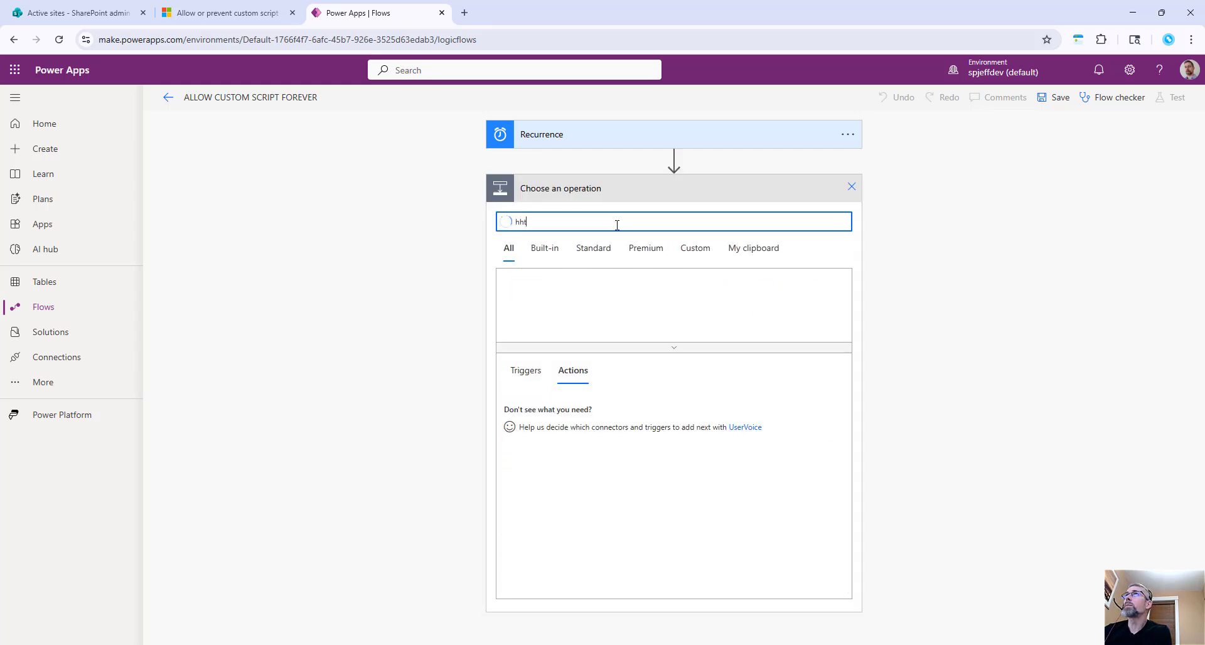
text(tp)
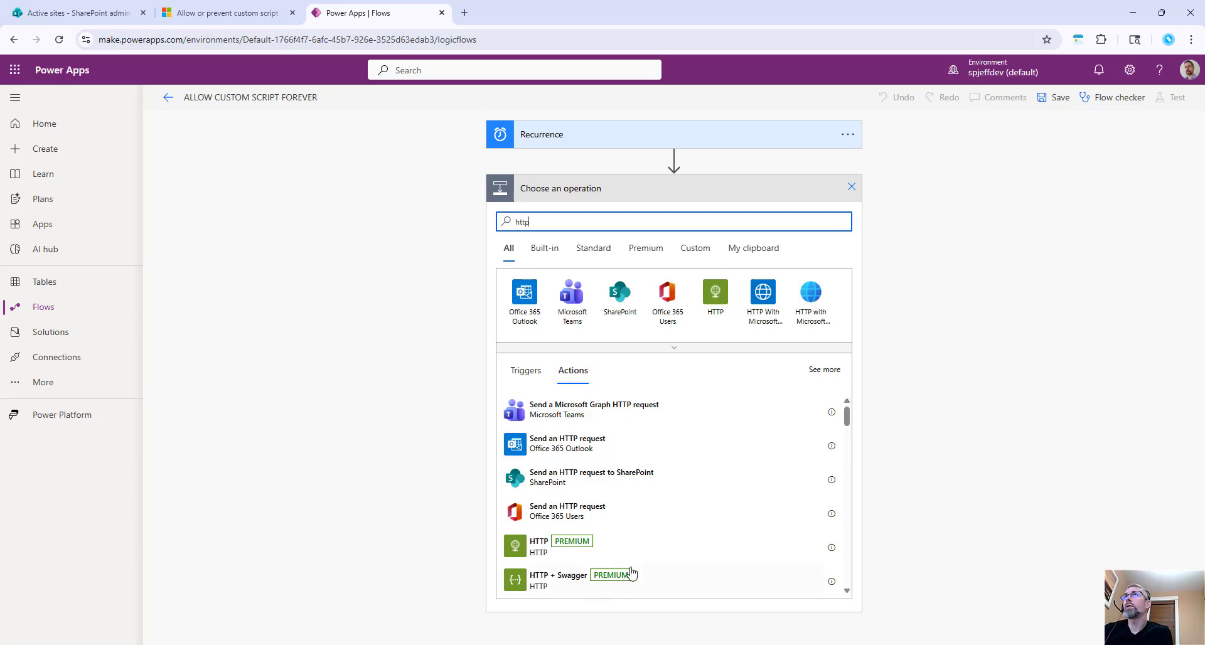
Step: Compare the listed HTTP request actions and add Send an HTTP request to SharePoint
drag(480, 392, 694, 427)
drag(483, 429, 663, 452)
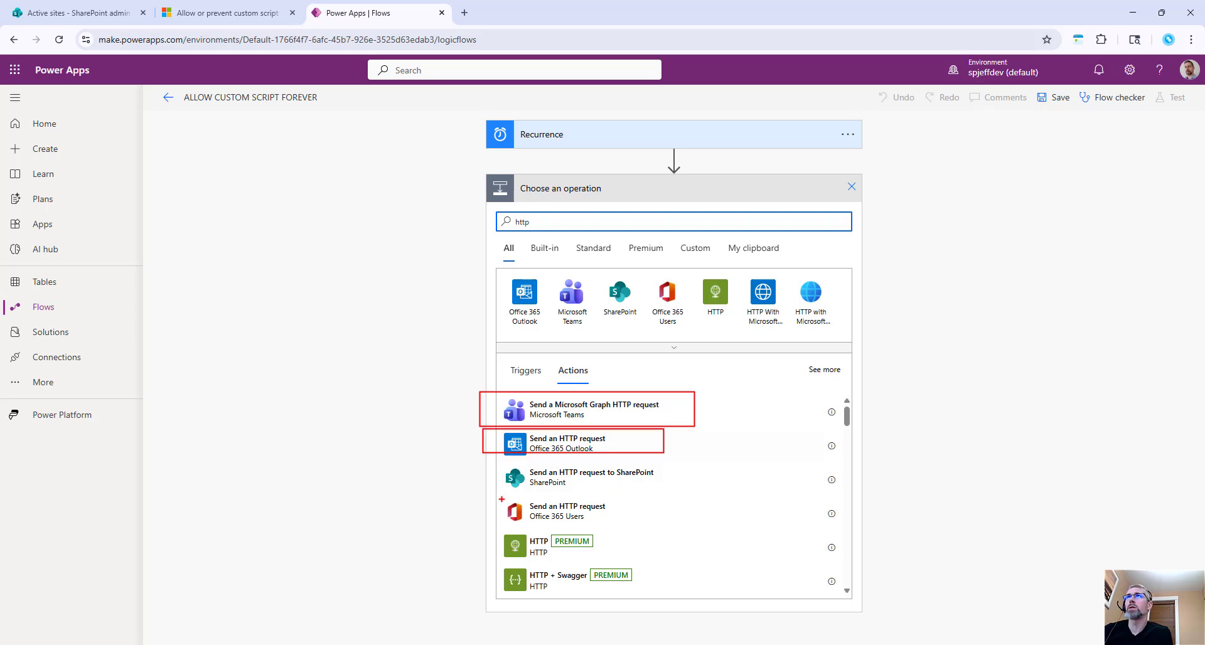
drag(480, 493, 647, 524)
drag(471, 525, 650, 566)
mouse_move(631, 500)
mouse_down()
mouse_move(510, 450)
mouse_move(526, 507)
mouse_up()
key(Escape)
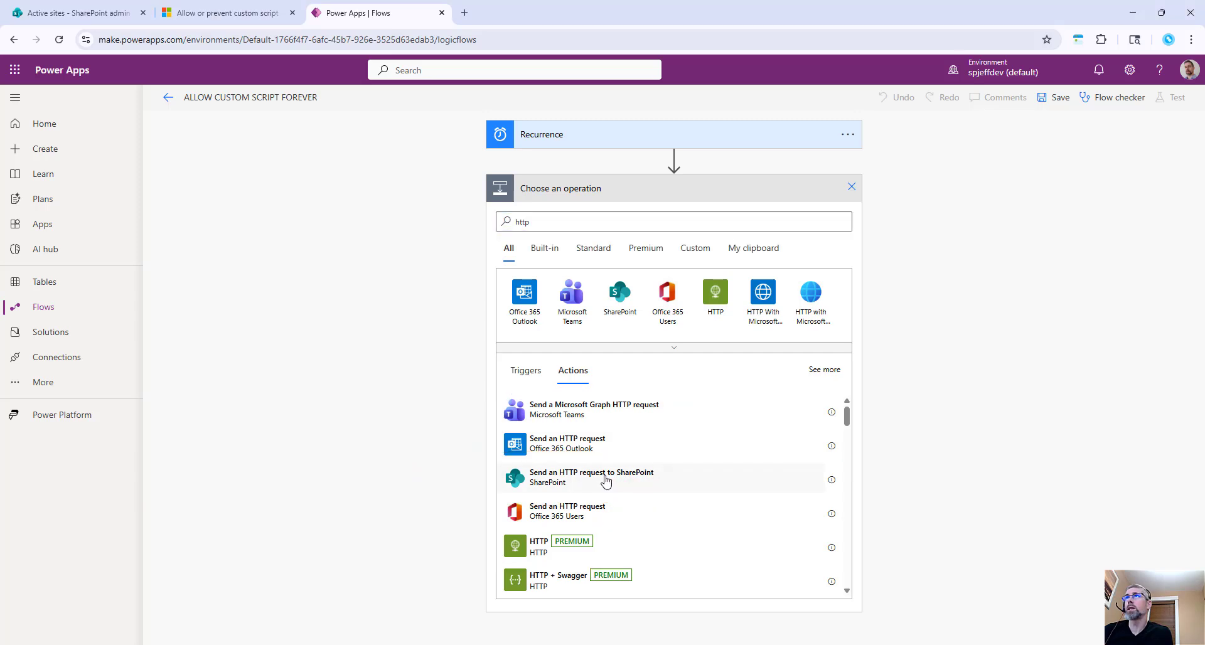
click(604, 481)
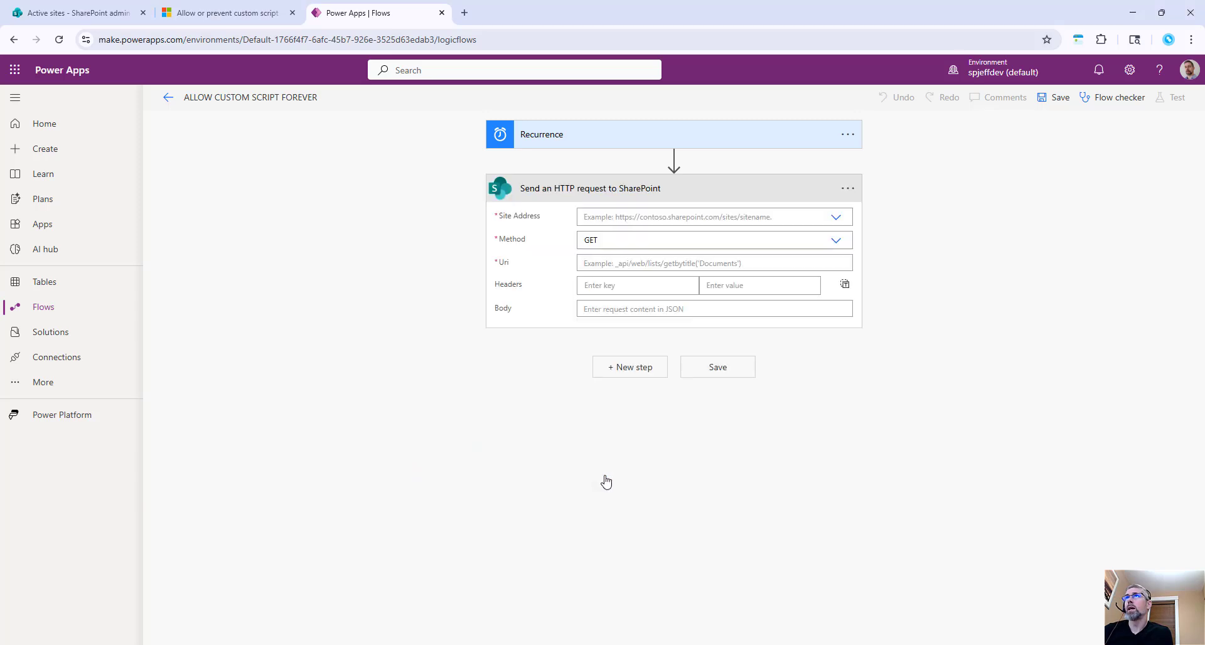
Step: Set the SharePoint HTTP action's Method to PATCH, then return to the admin center tab
click(836, 242)
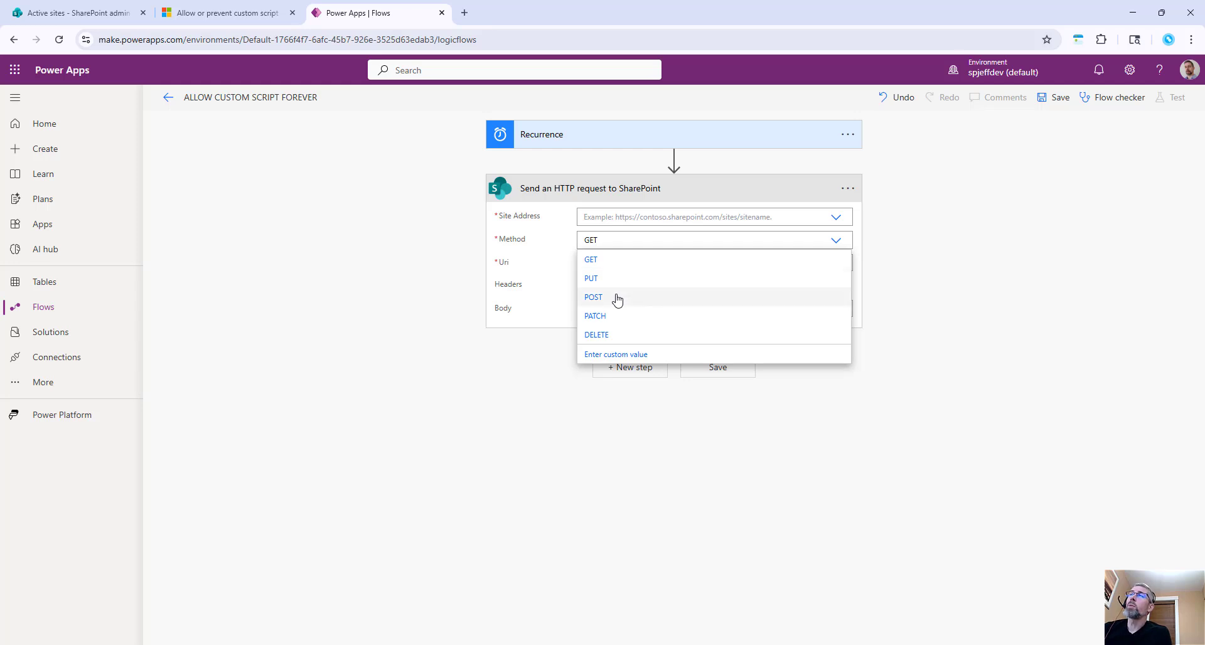
mouse_move(570, 249)
mouse_down()
mouse_move(622, 269)
mouse_move(637, 308)
mouse_move(650, 309)
mouse_move(575, 326)
mouse_up()
key(Escape)
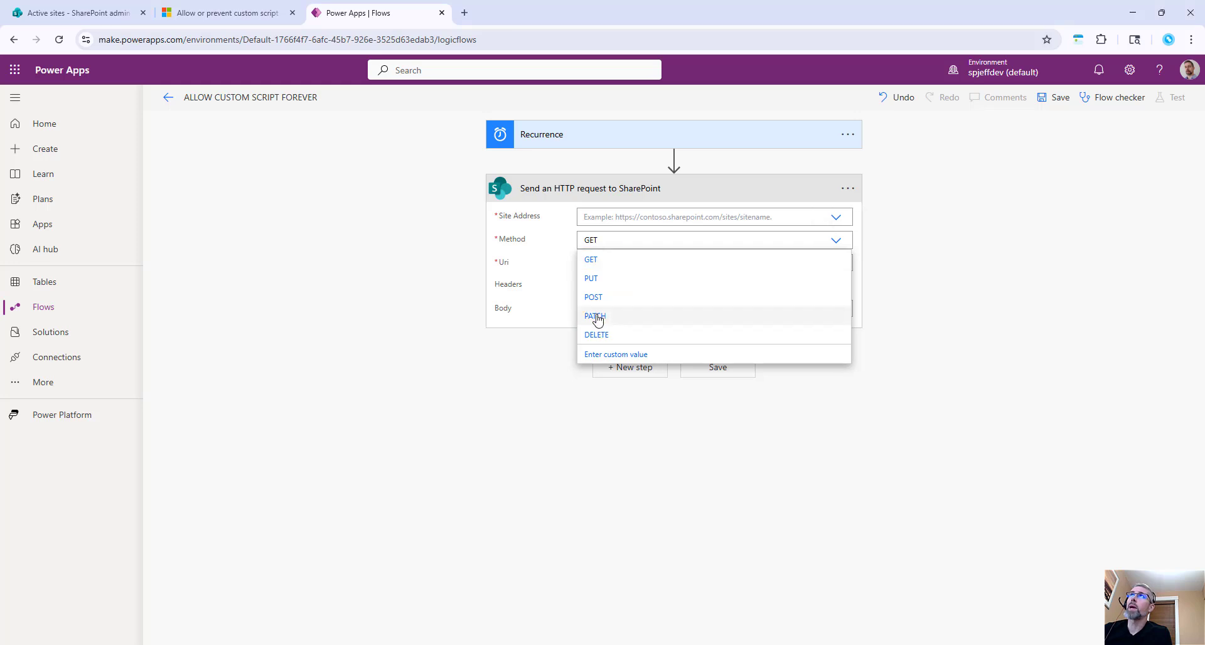
click(597, 320)
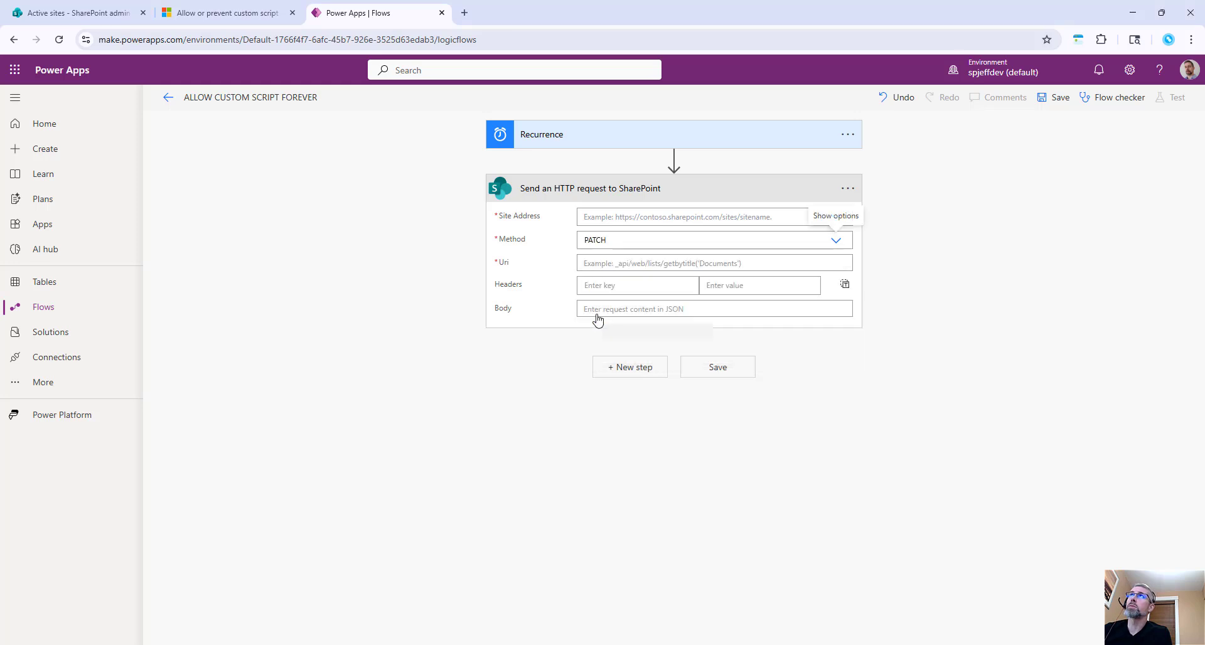
click(87, 15)
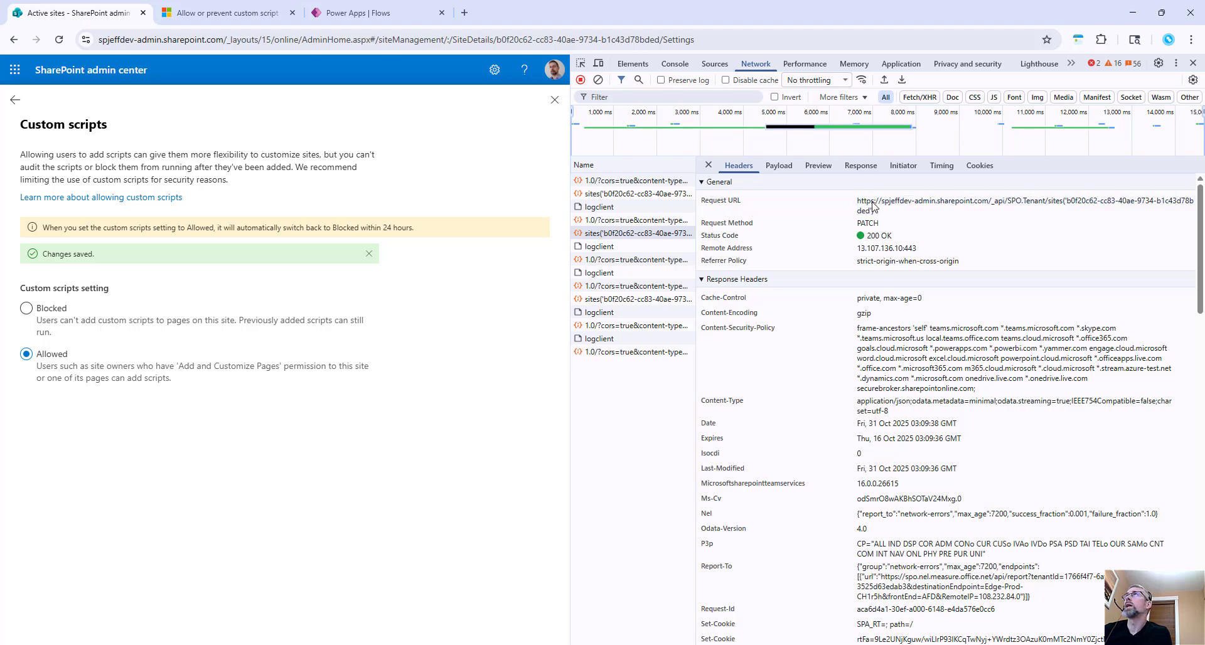
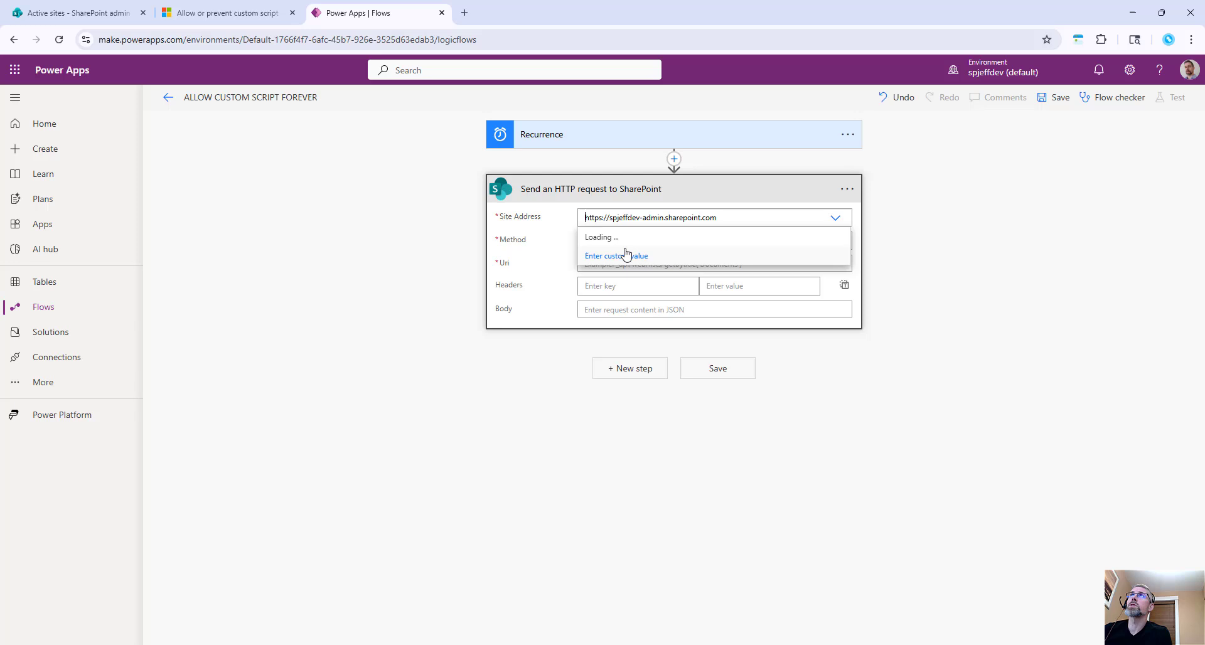
Step: Use a custom site address and paste the captured SPO.Tenant request path, without the leading slash, into the Uri
click(625, 255)
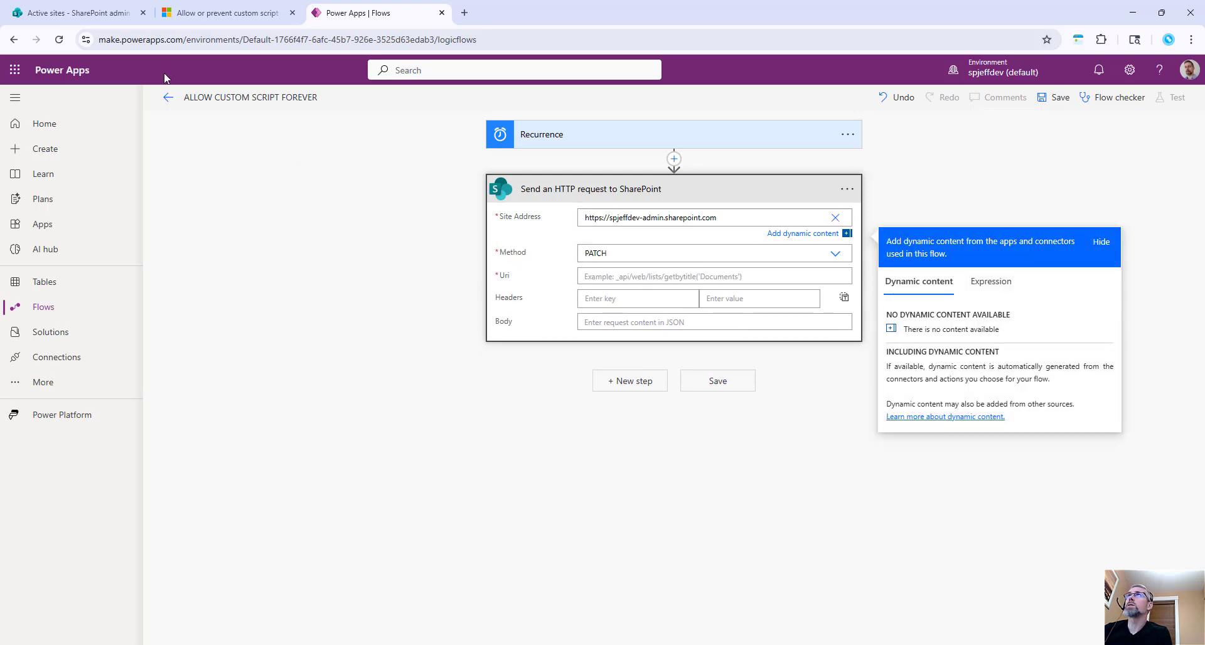
click(75, 13)
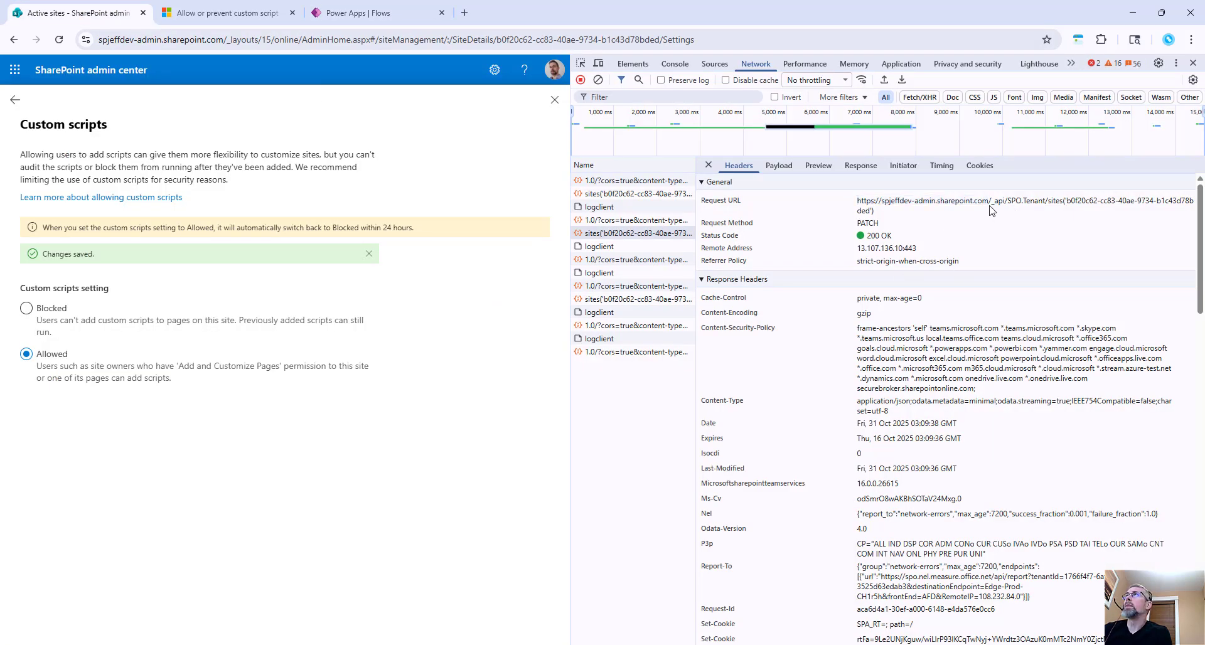
drag(990, 207, 971, 210)
key(ctrl+c)
click(370, 12)
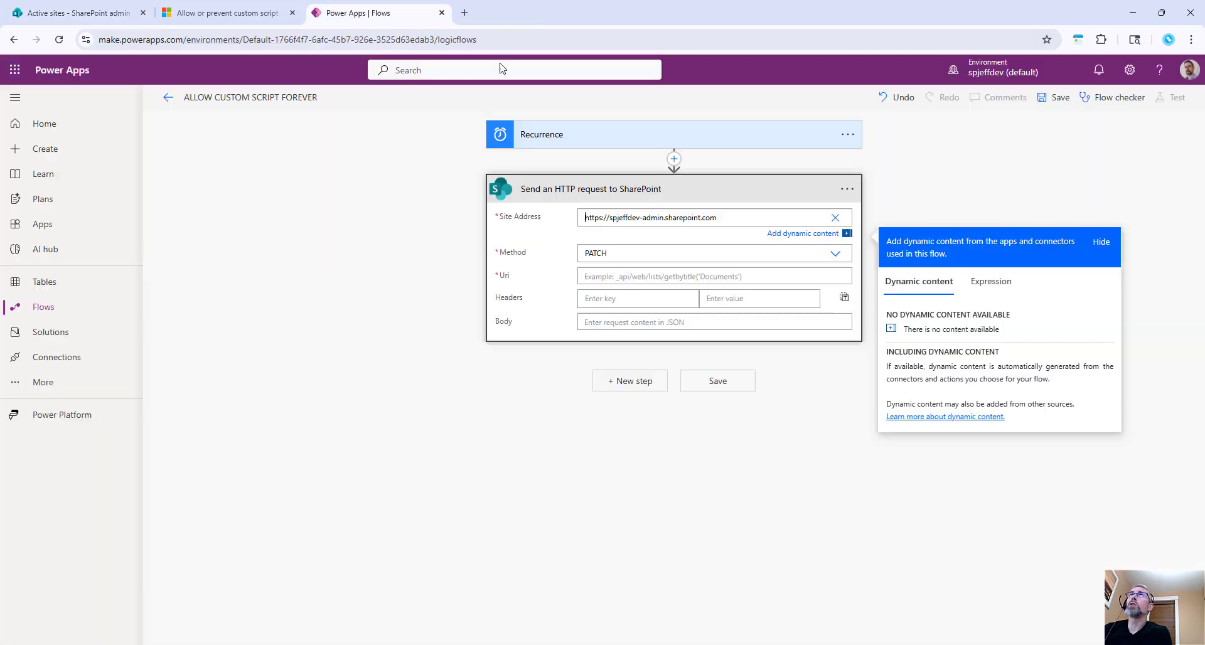
click(622, 276)
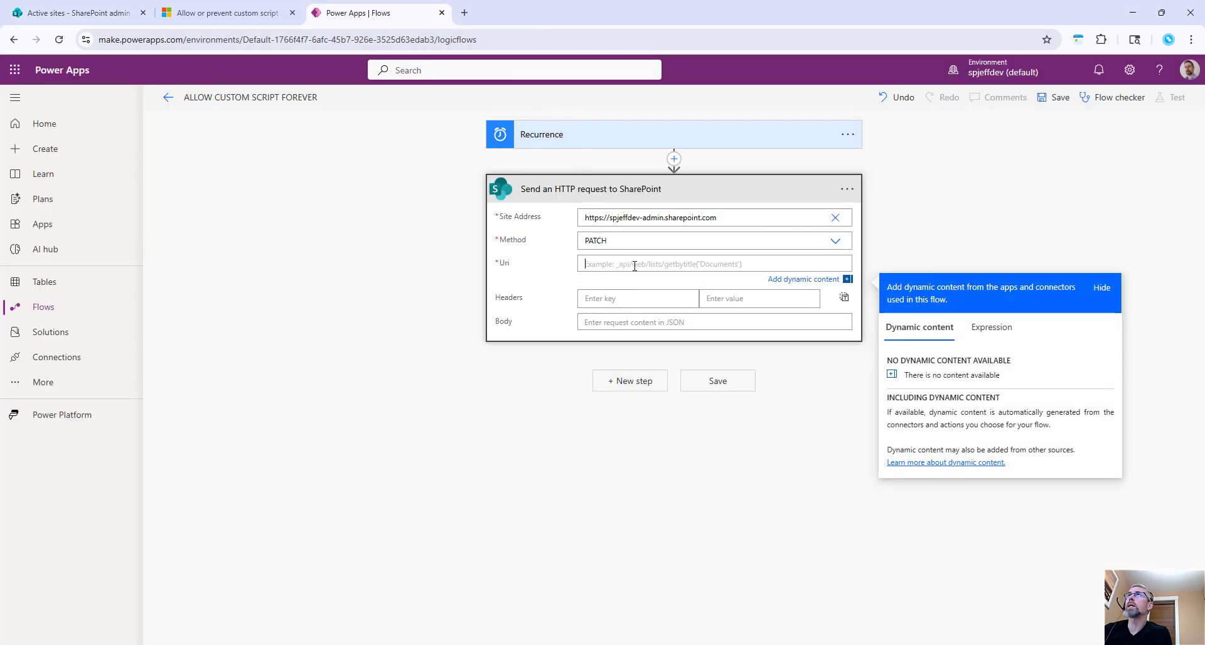
key(ctrl+v)
key(Home)
key(Delete)
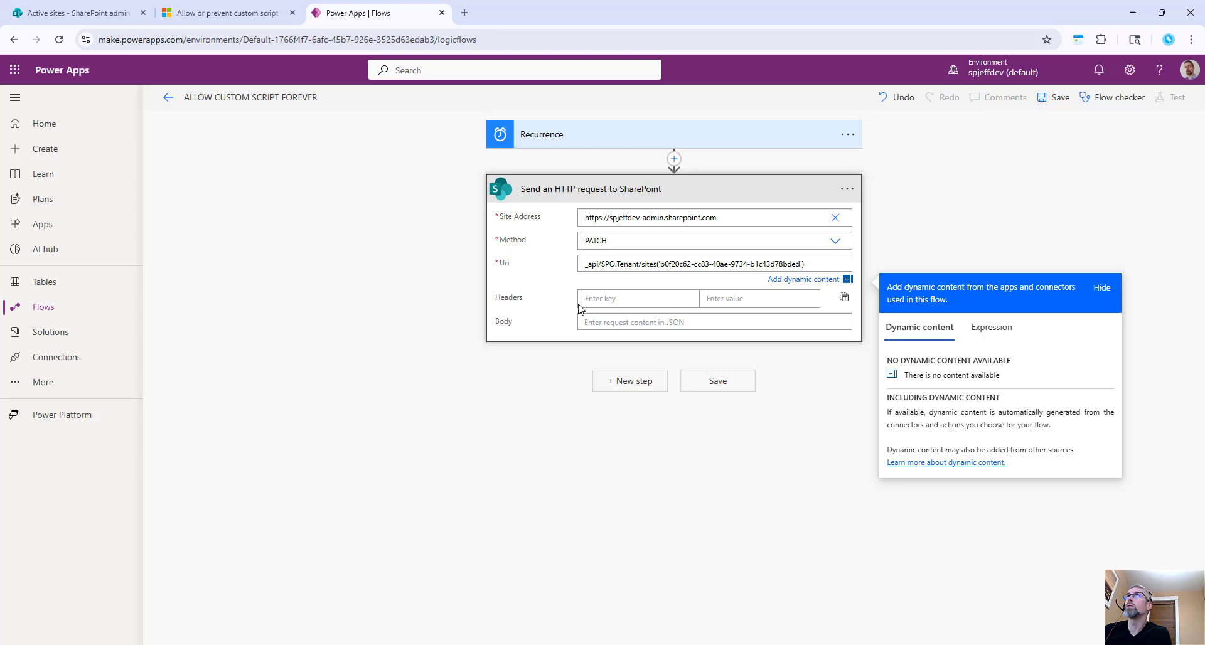
Step: Add a content-type: application/json header copied from the captured request
click(471, 419)
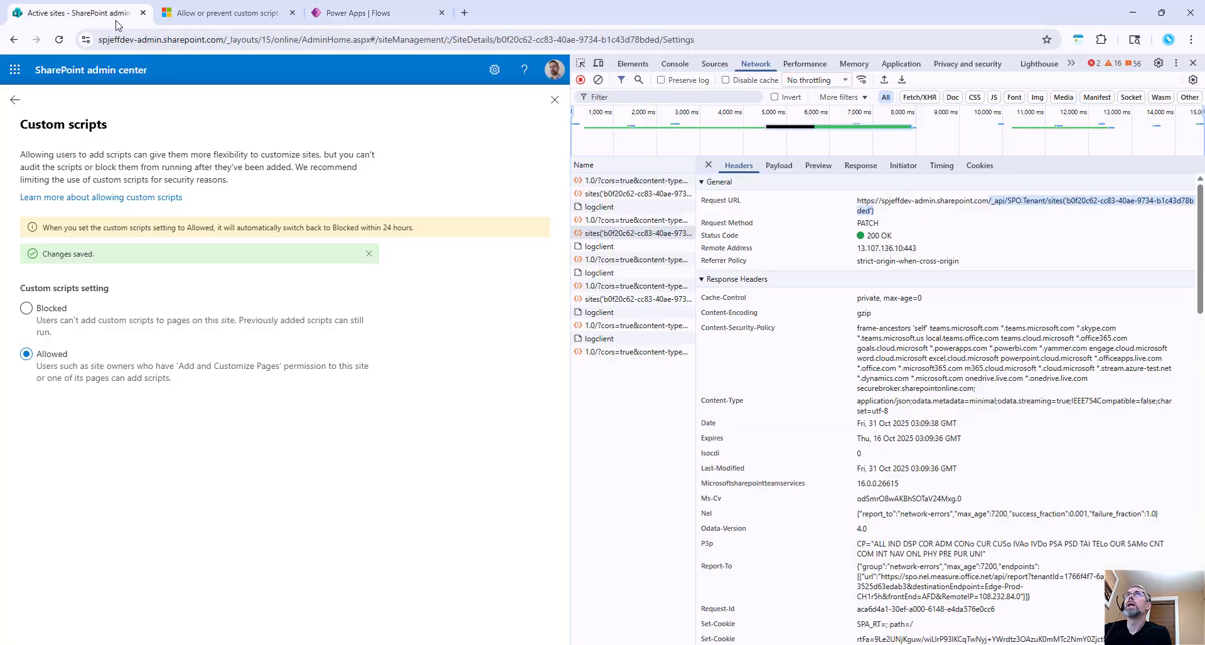
key(ctrl+1)
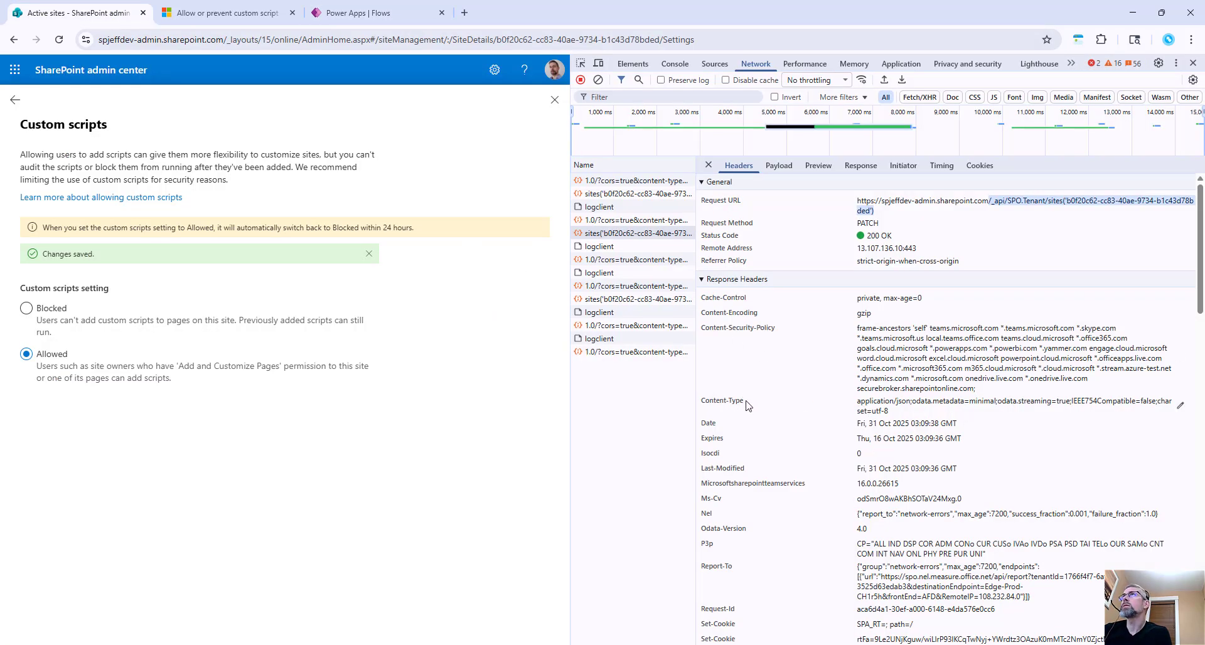
drag(744, 403, 703, 406)
key(ctrl+c)
click(395, 20)
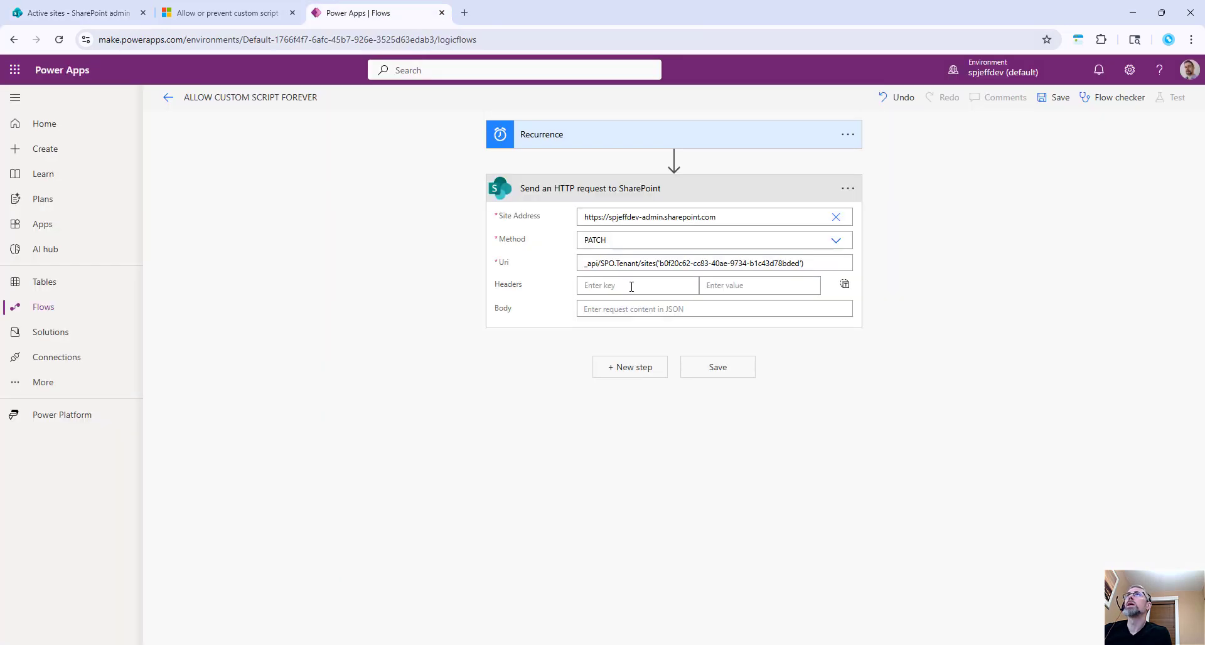
click(612, 284)
key(ctrl+v)
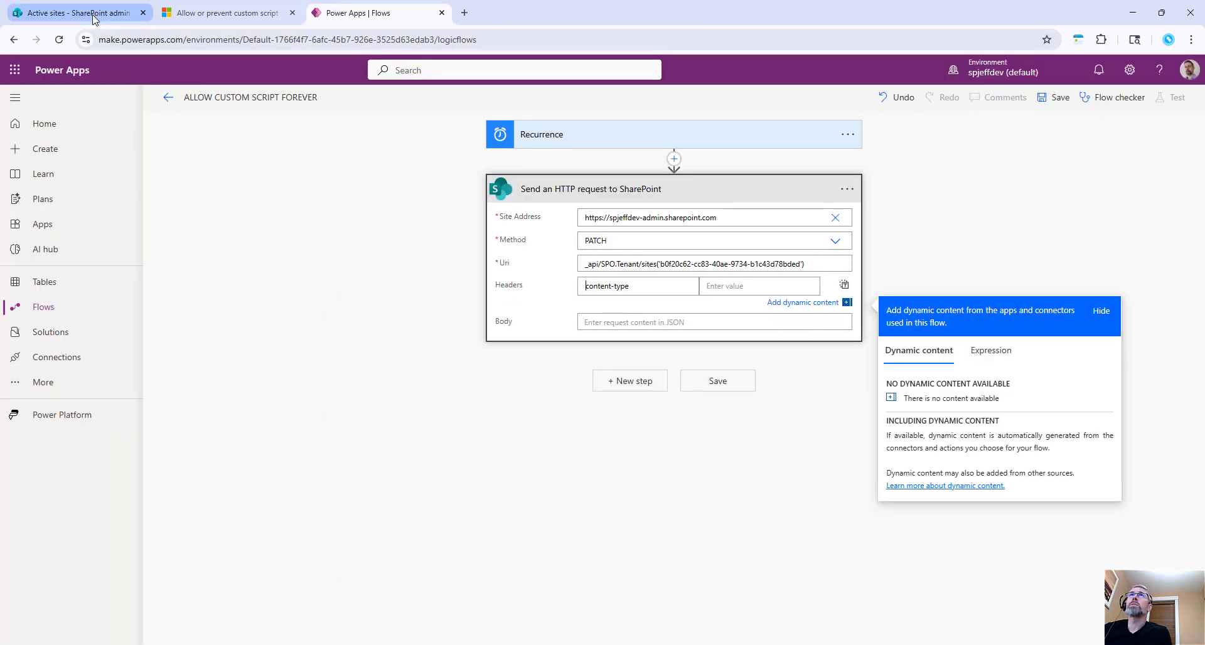
click(82, 14)
triple_click(866, 405)
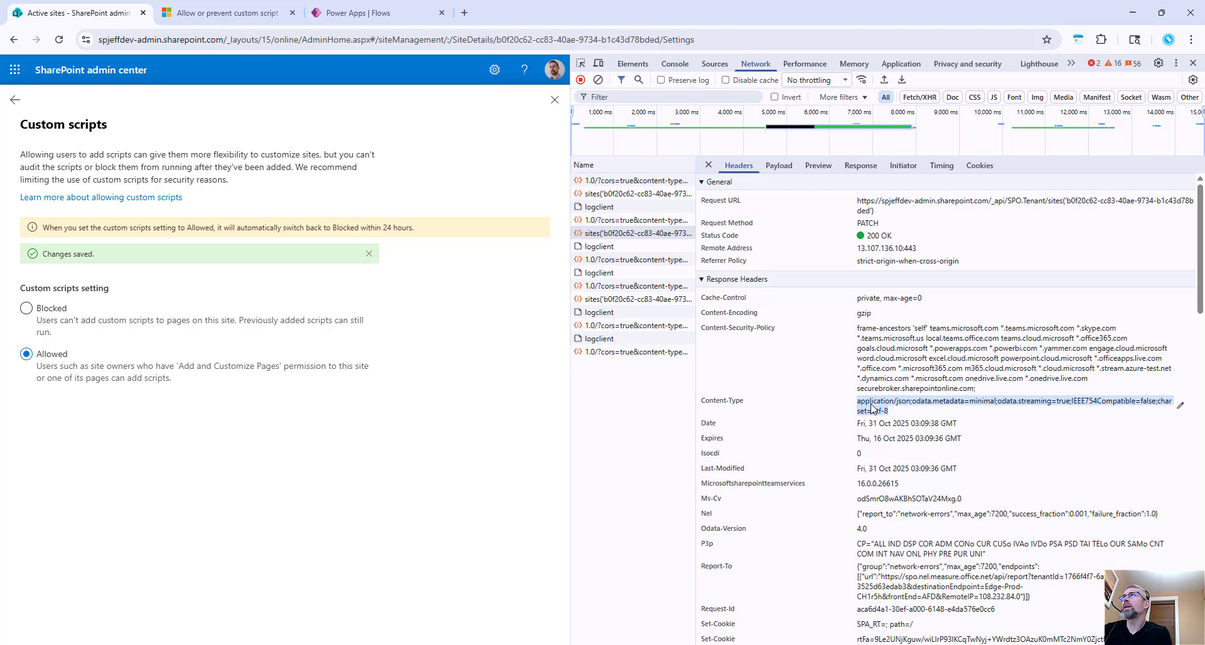
click(861, 408)
drag(861, 406, 909, 408)
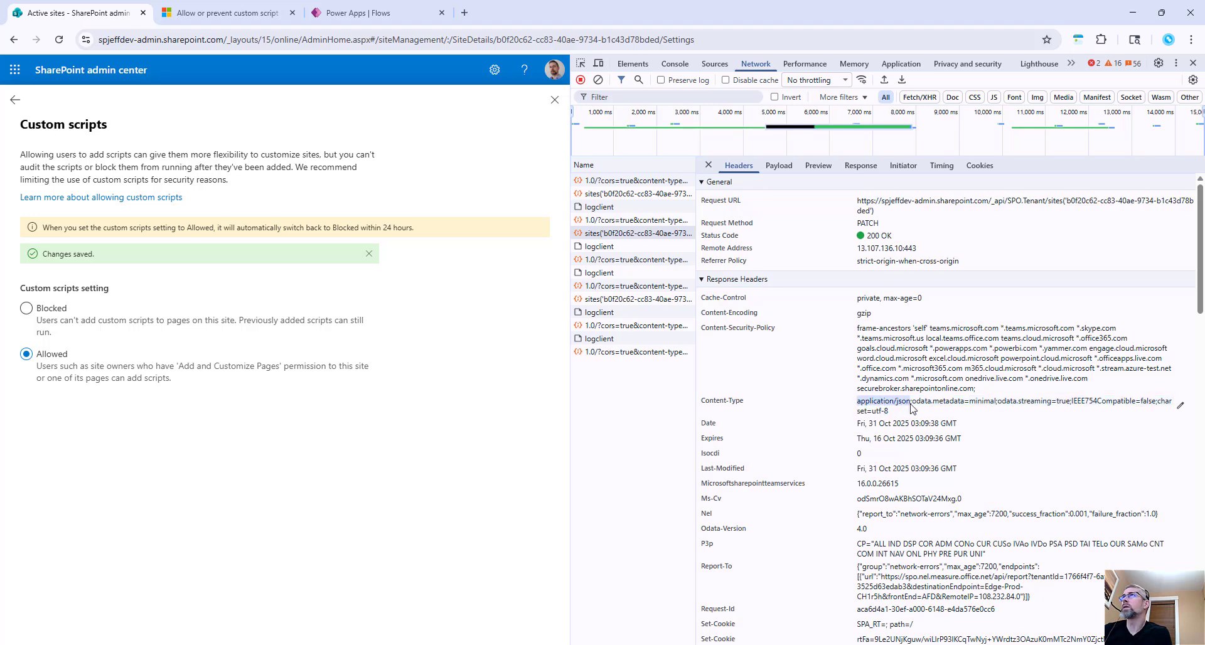
click(355, 12)
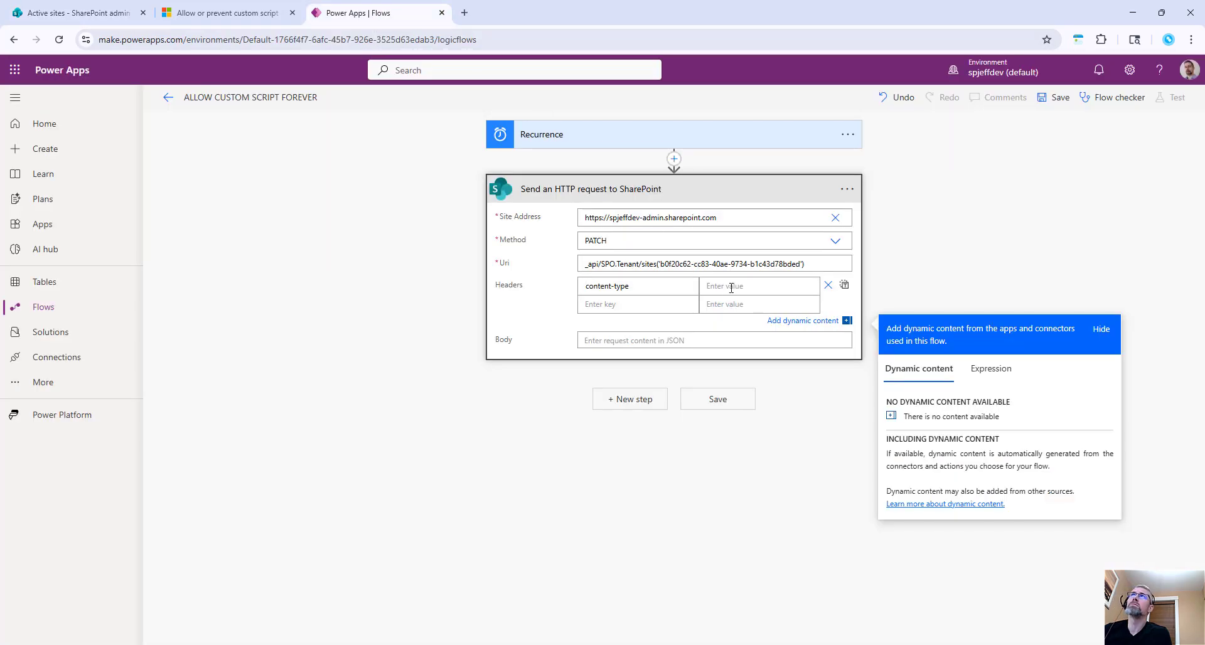
text(application/json;)
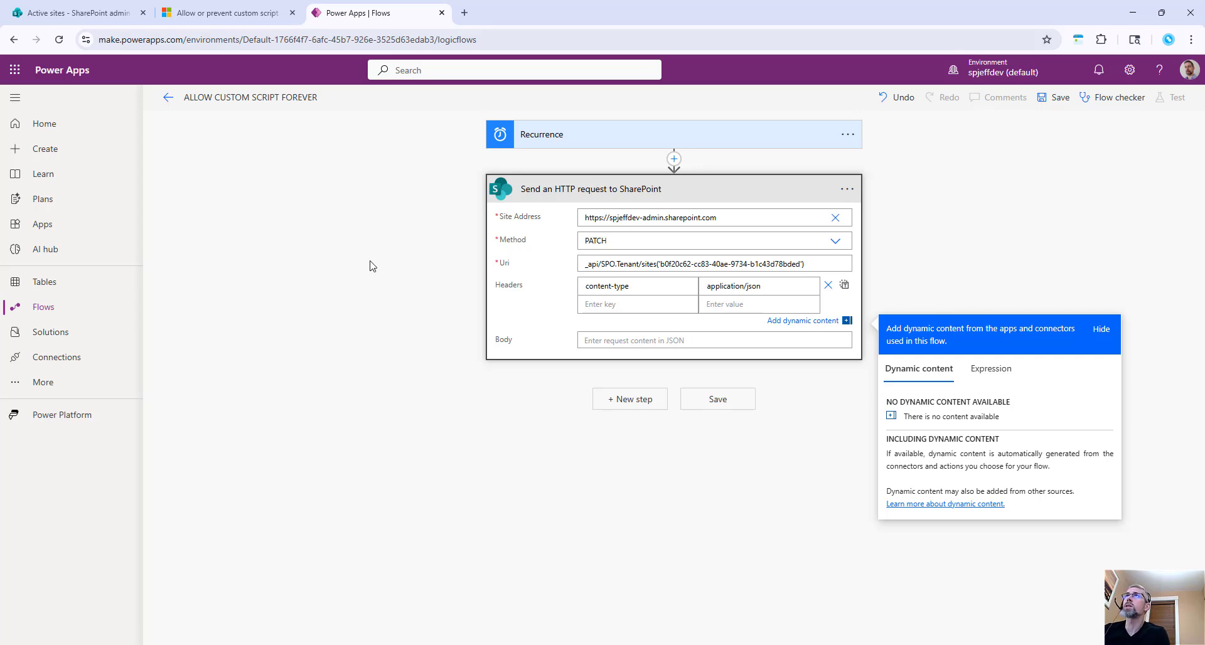
Step: Paste the {"DenyAddAndCustomizePages":1} payload into the Body and save the flow
click(79, 12)
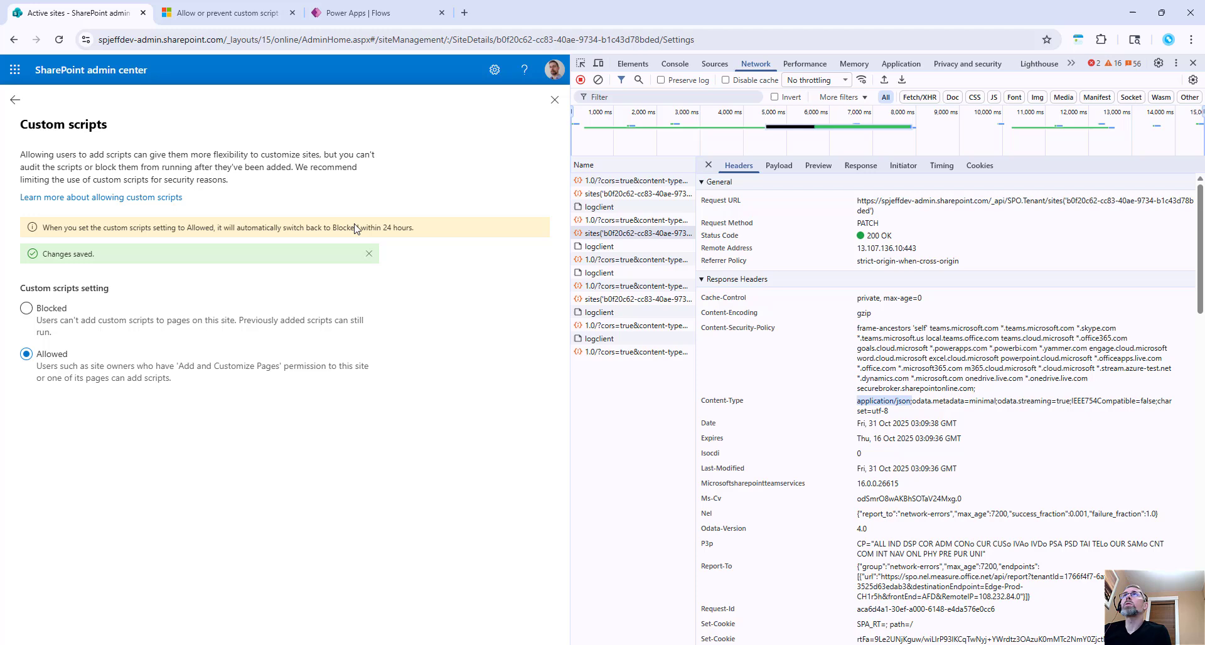
click(858, 165)
click(779, 165)
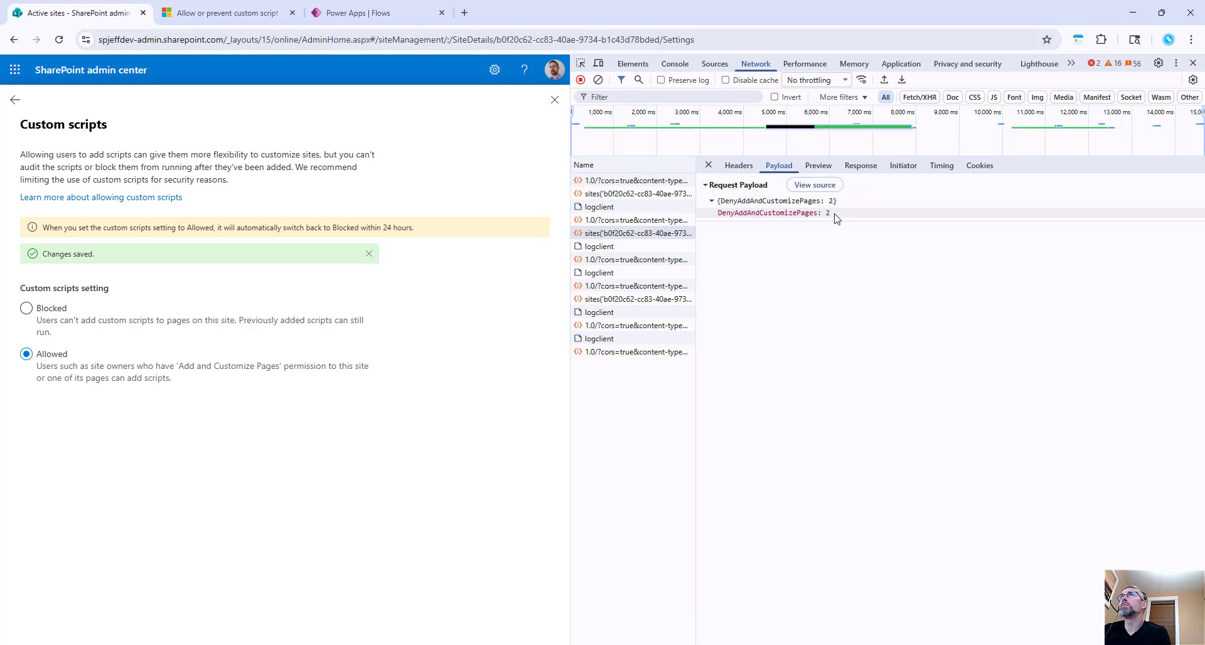
click(649, 300)
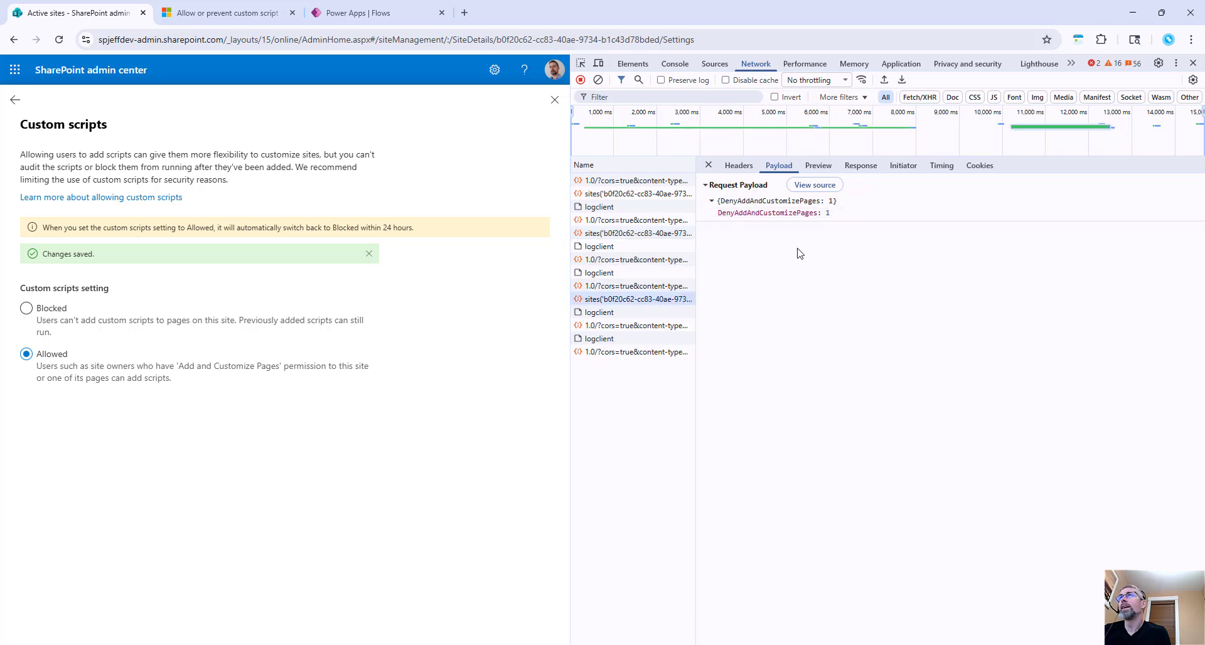
click(814, 185)
drag(868, 201, 708, 202)
key(ctrl+c)
click(372, 23)
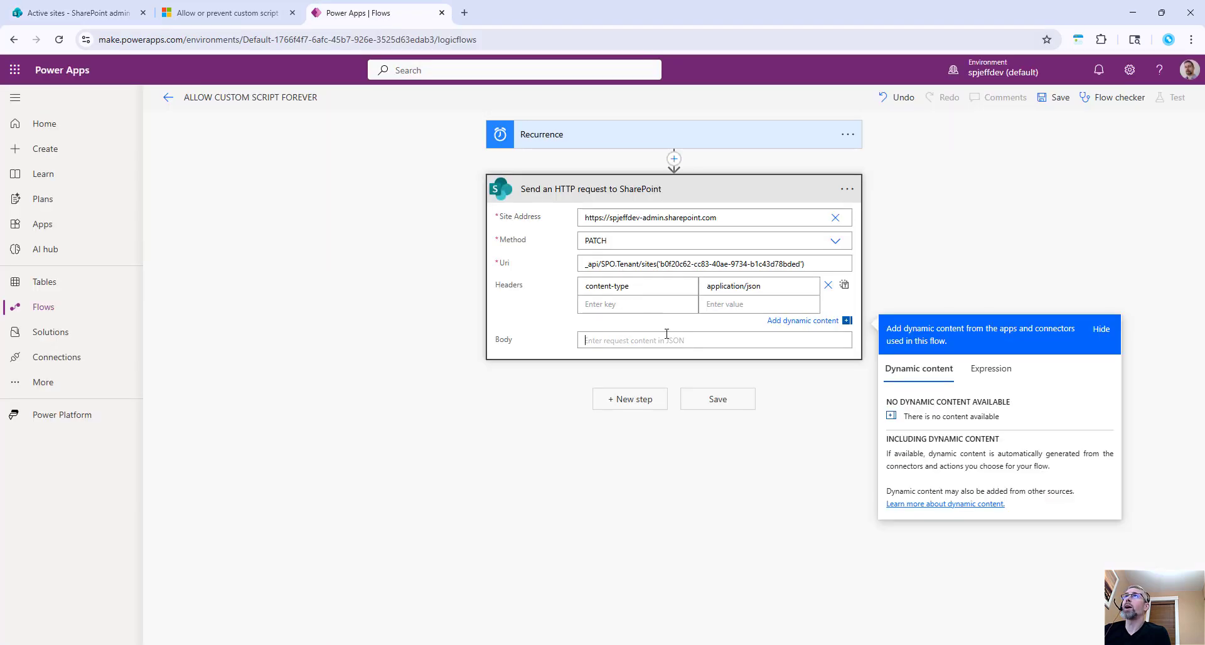
click(665, 328)
key(ctrl+v)
click(739, 395)
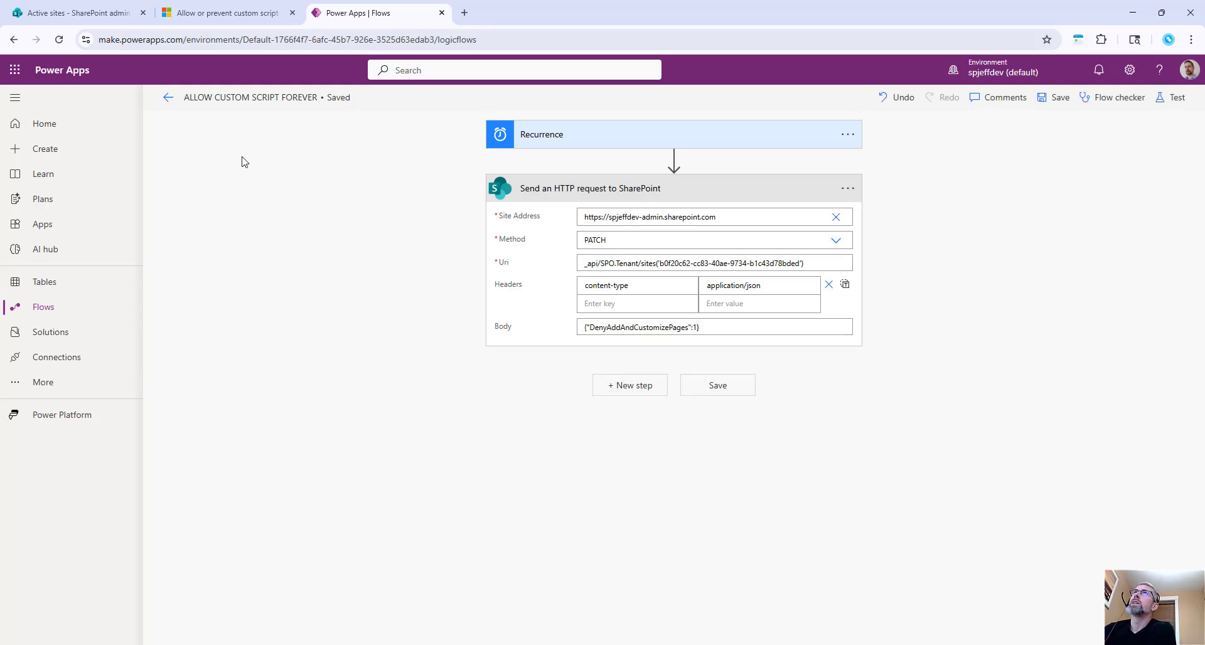
Step: Make the Recurrence trigger run hourly with an interval of 12, and save
click(664, 146)
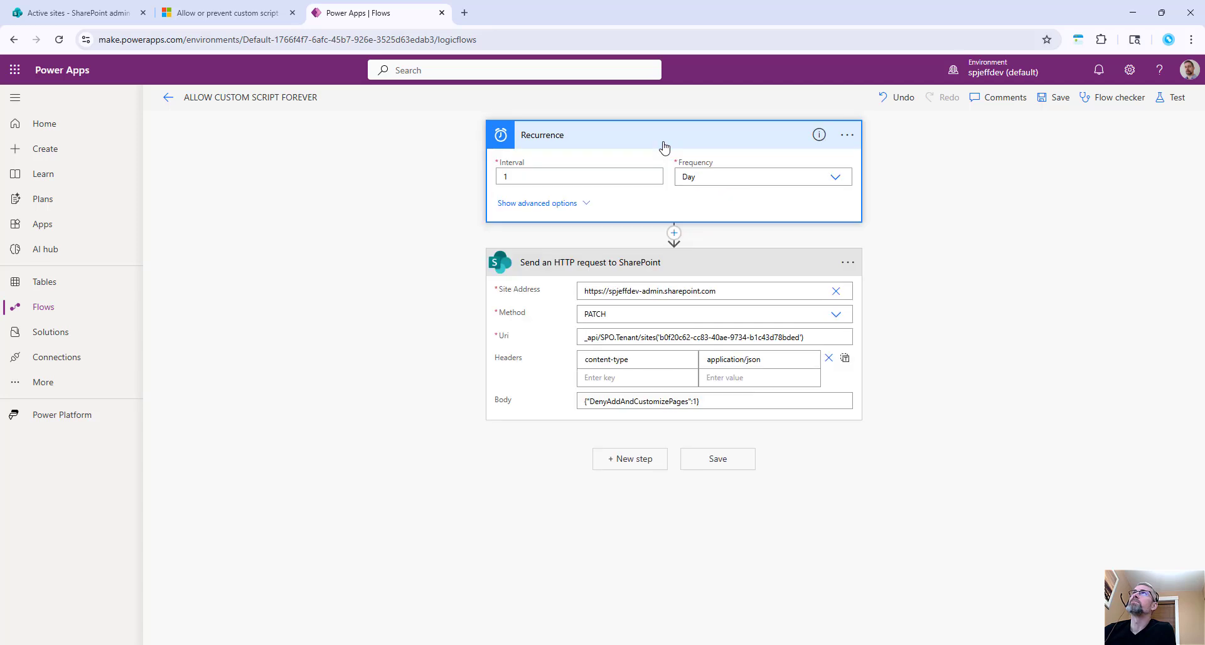
click(834, 178)
click(551, 178)
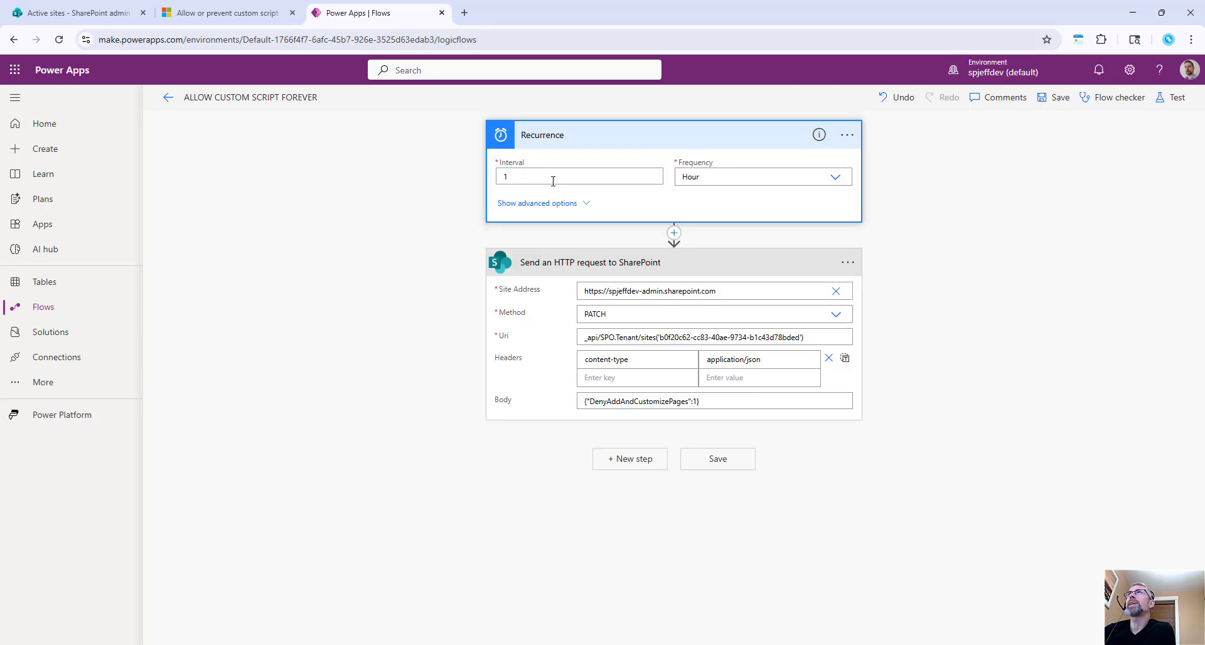
text(2)
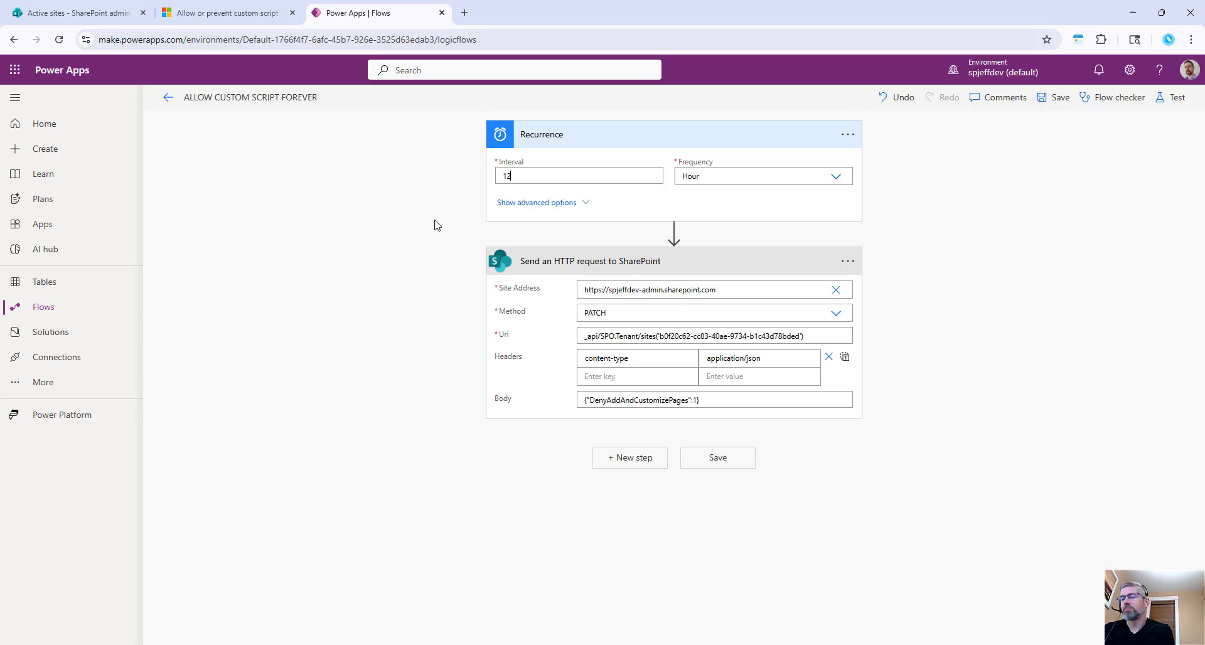
click(1045, 98)
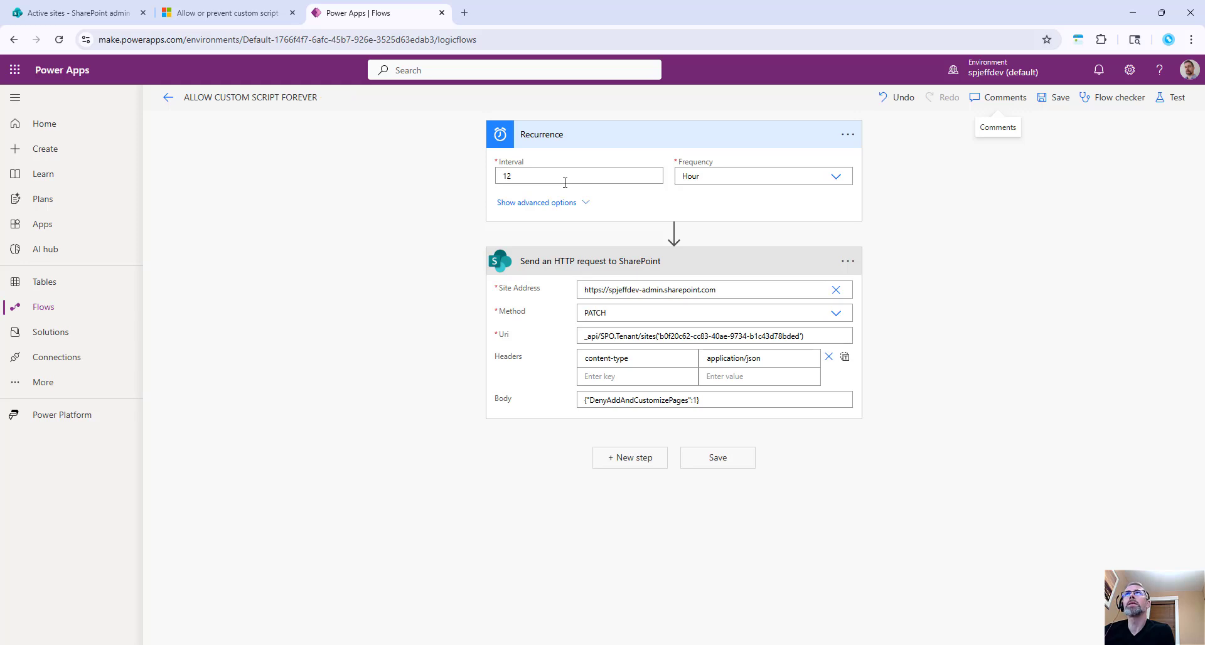
Step: Set the trigger's time zone to Central Time (US & Canada) and save the flow
click(575, 204)
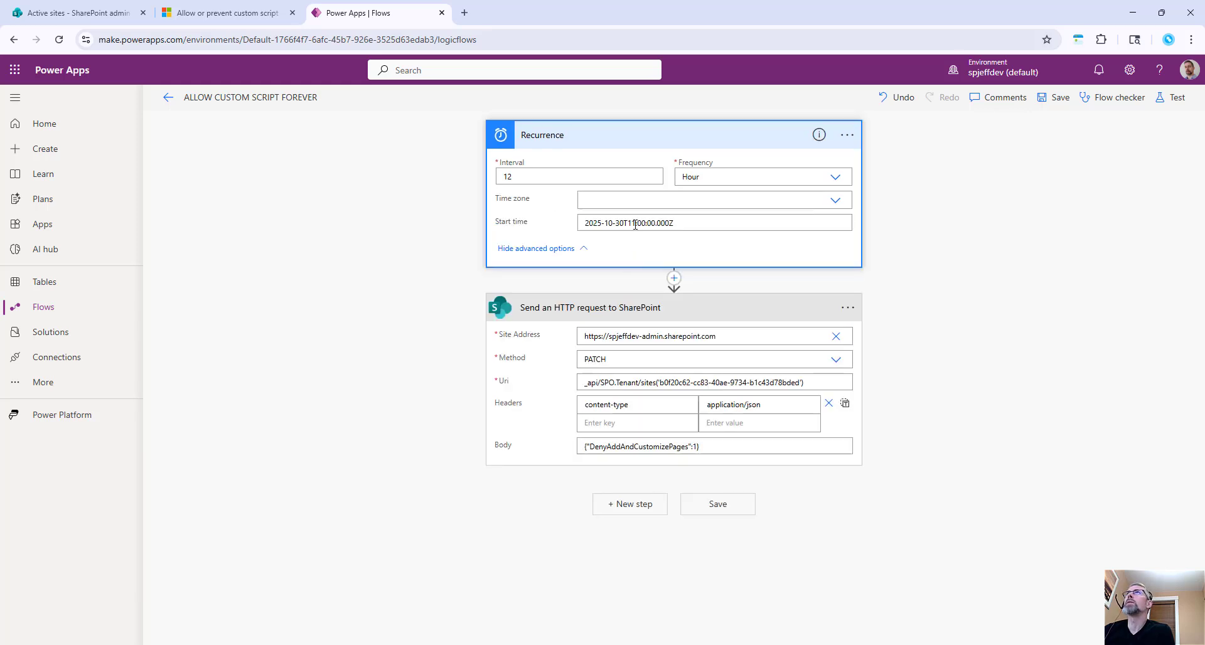
click(835, 201)
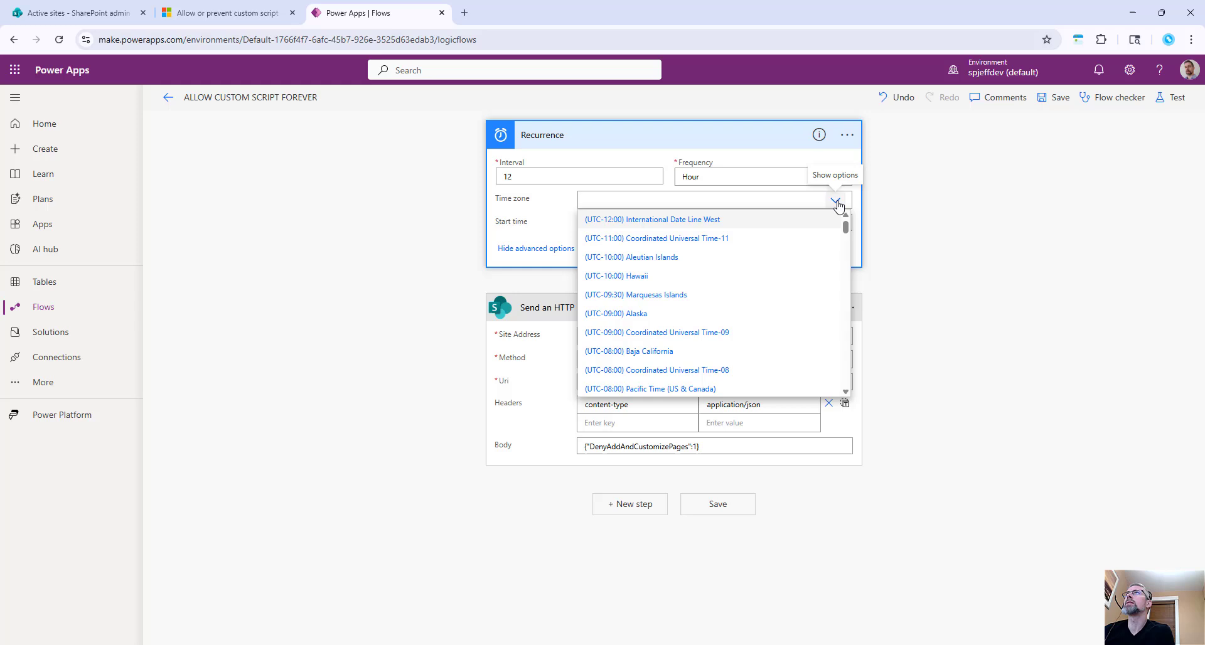
scroll(801, 274, down, 3)
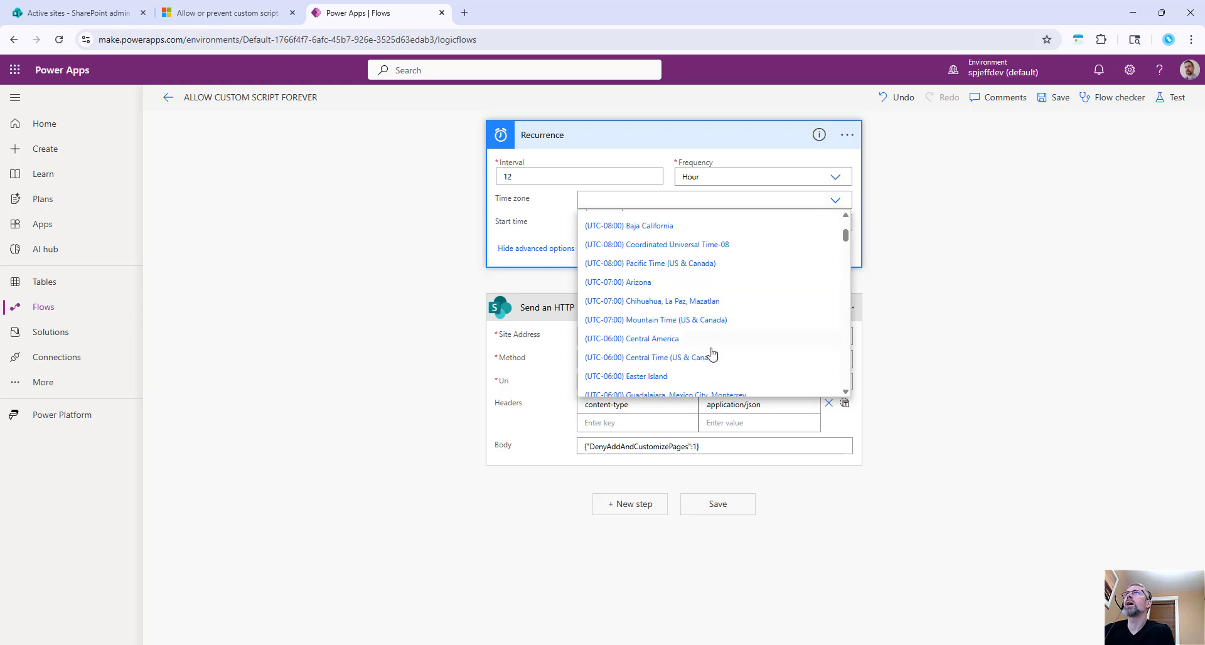
click(713, 357)
click(1058, 100)
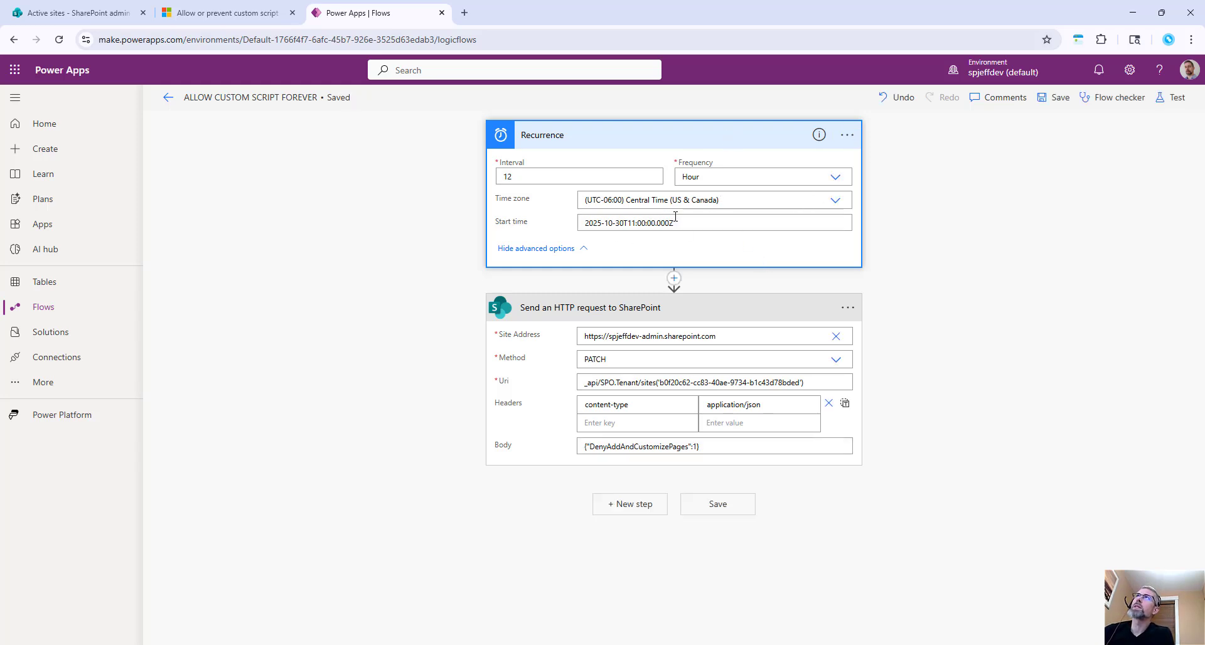
drag(214, 197, 384, 283)
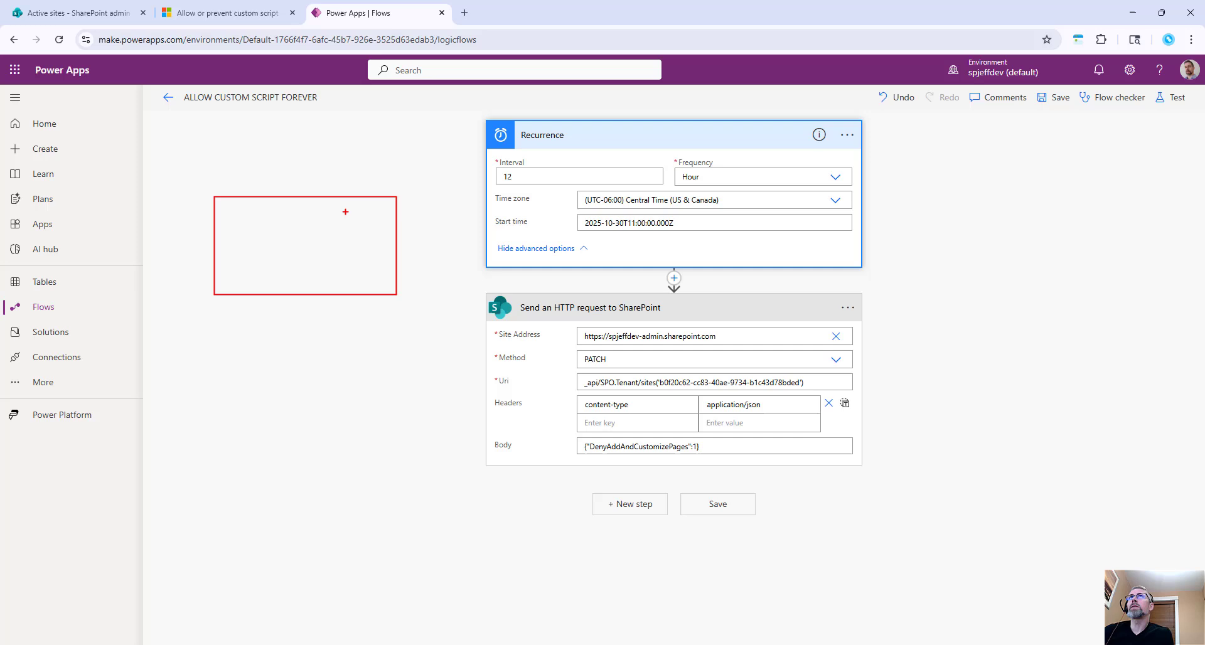
drag(300, 214, 300, 325)
mouse_move(197, 211)
mouse_down()
mouse_move(438, 201)
mouse_move(493, 305)
mouse_up()
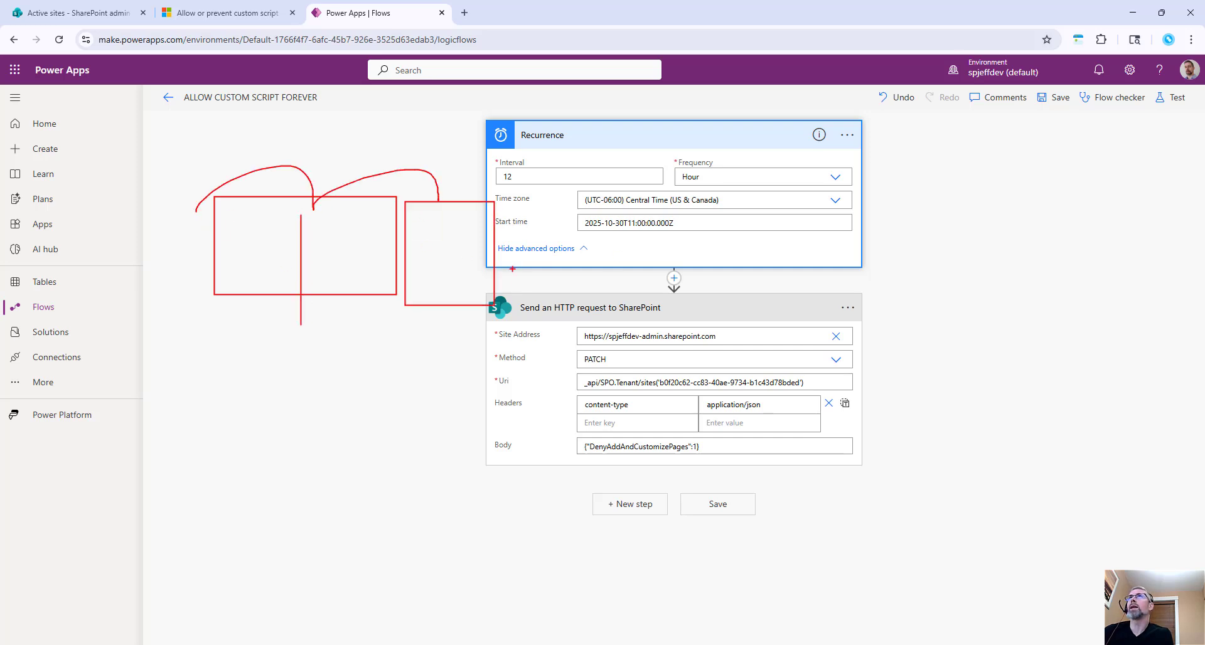
drag(465, 248, 465, 327)
mouse_move(441, 220)
mouse_down()
mouse_move(495, 193)
mouse_move(502, 216)
mouse_up()
key(Escape)
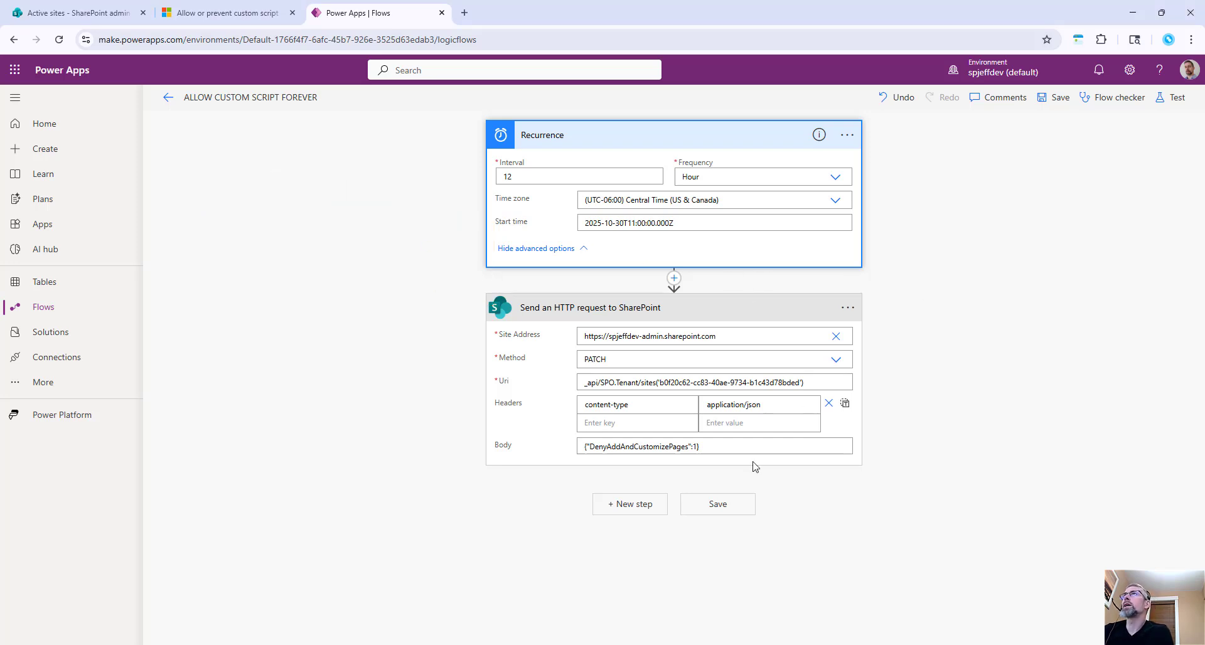
Step: Start a manual test run of the flow
click(1162, 102)
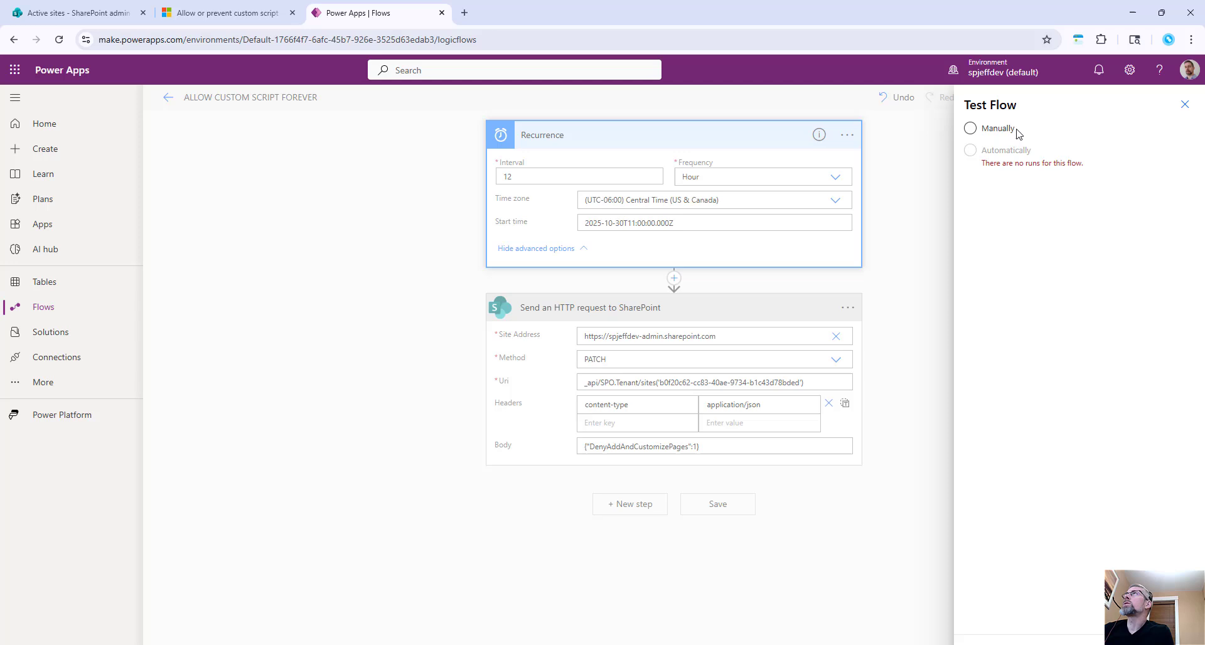
key(Return)
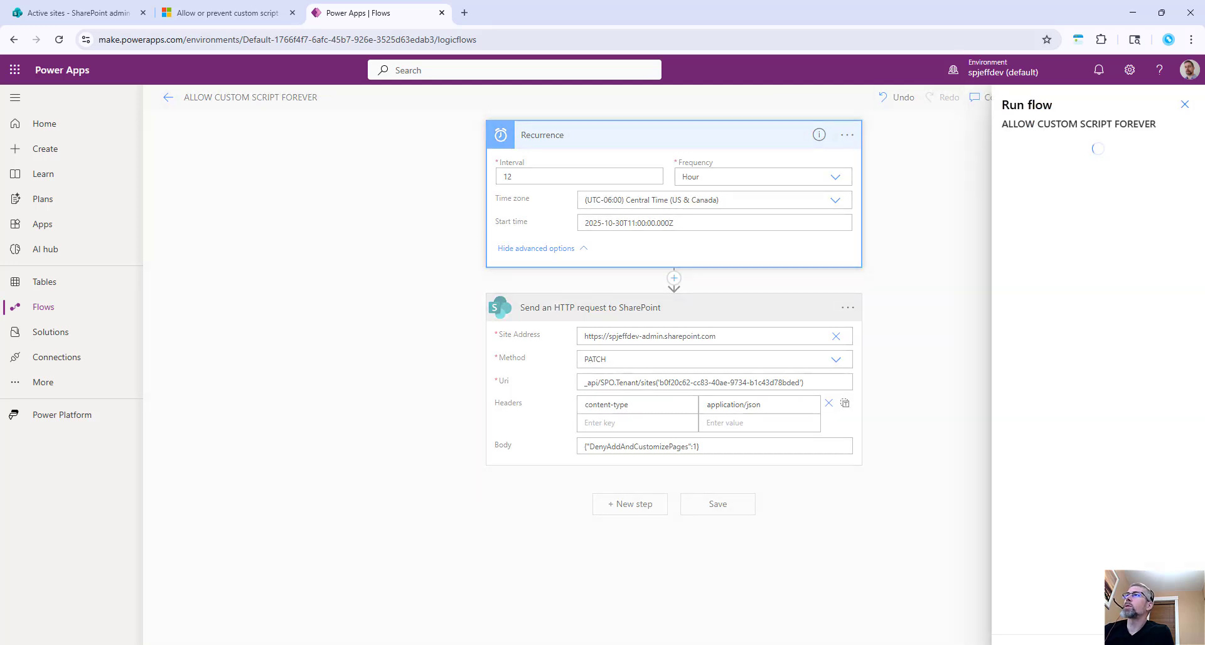
key(Return)
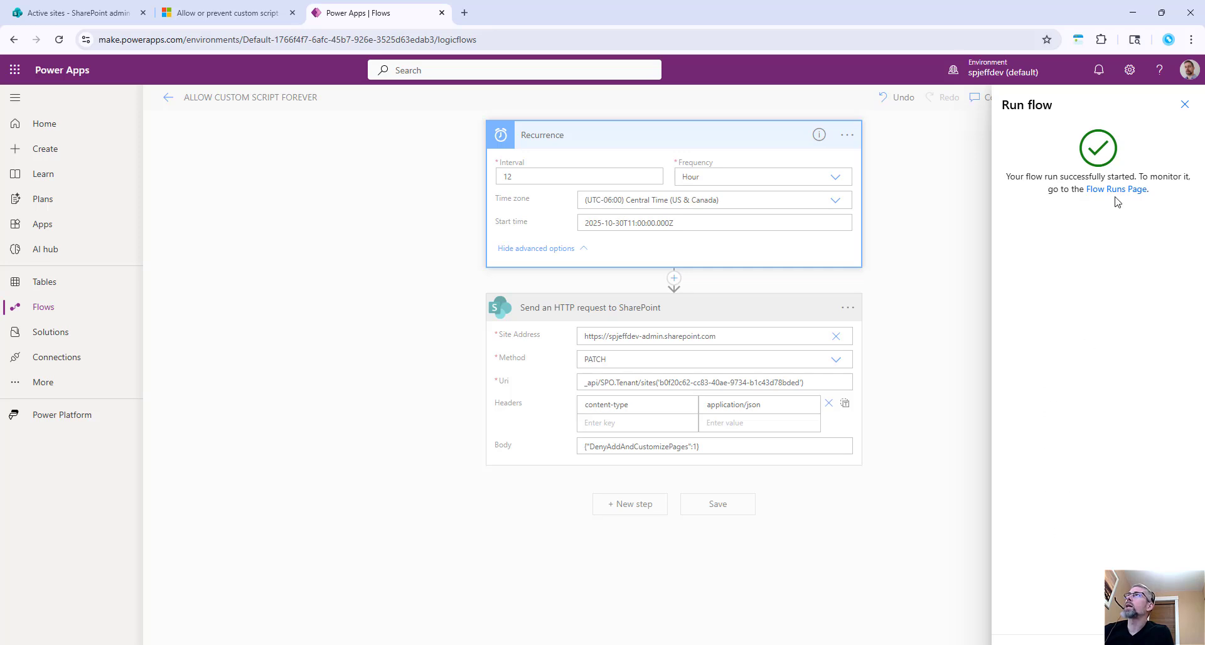
Step: Open the latest run and view the SharePoint HTTP request's output showing status code 204
click(1118, 190)
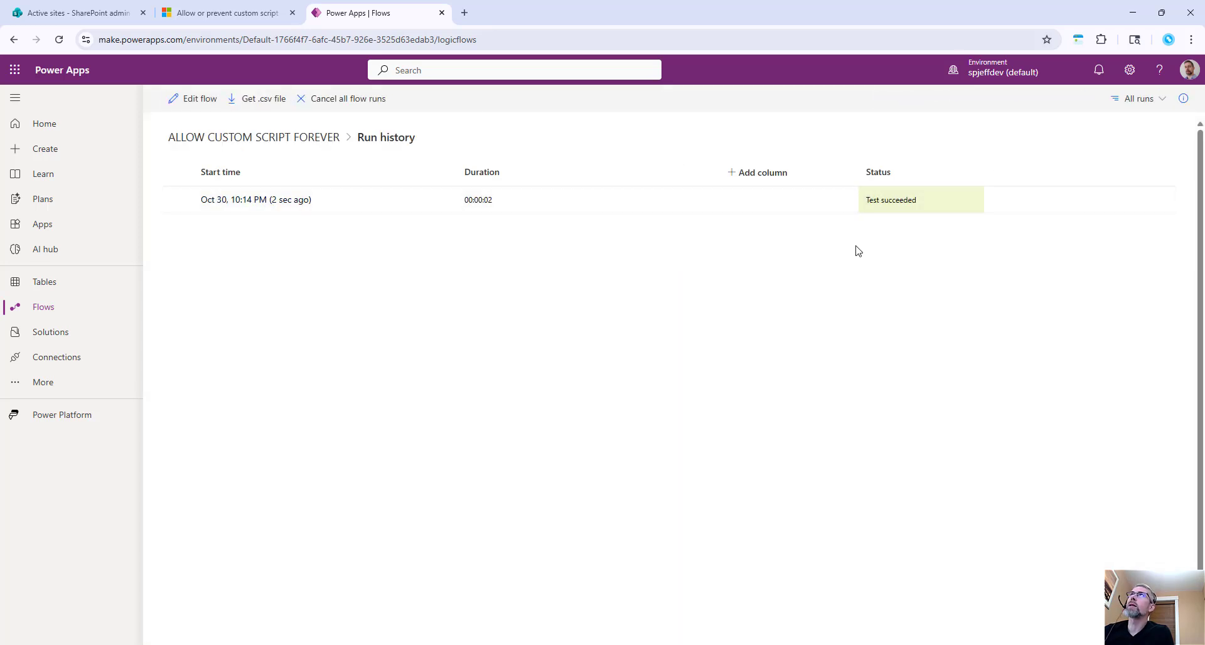
click(287, 200)
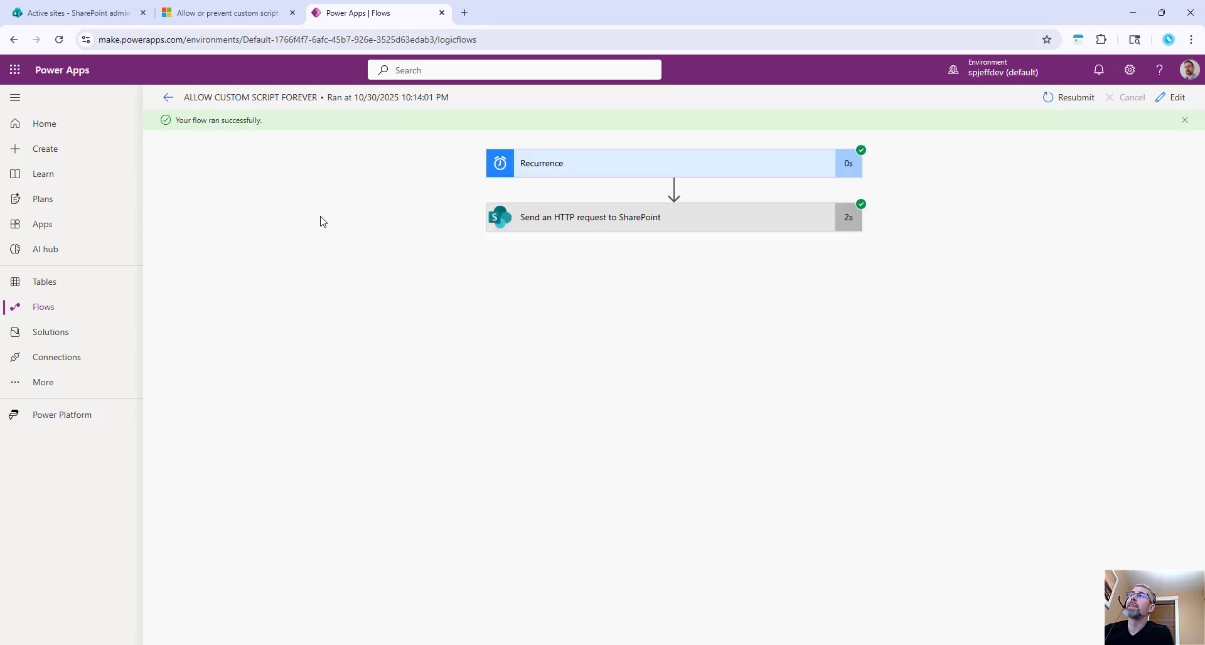
click(628, 227)
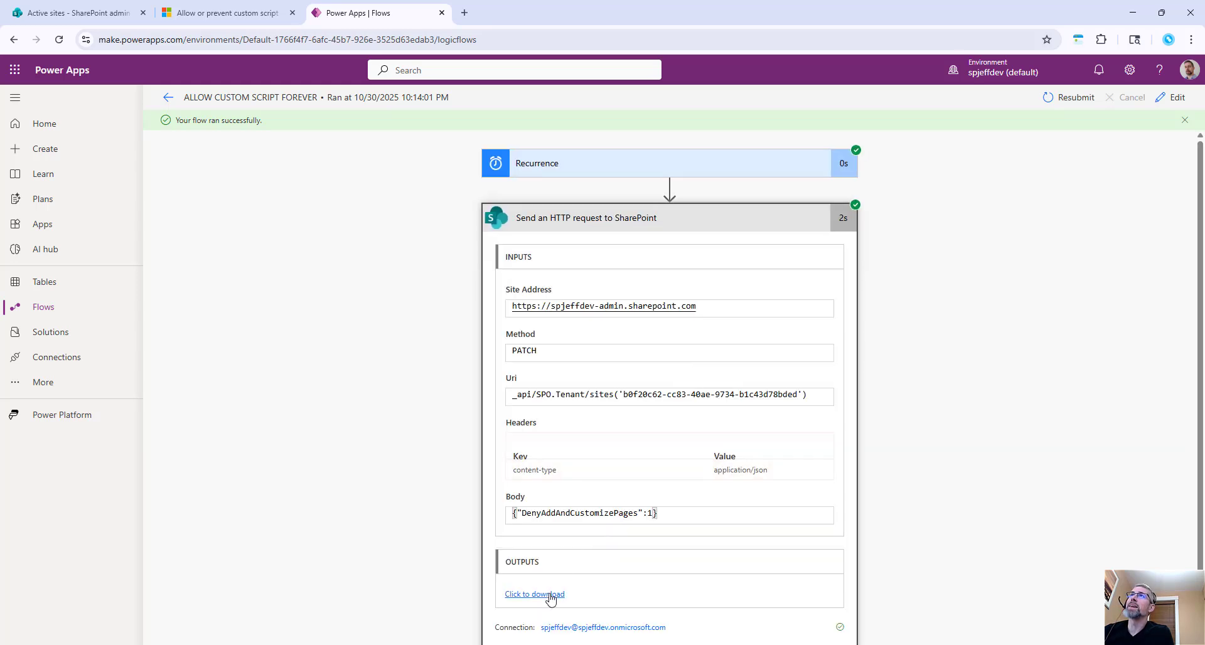
click(547, 596)
scroll(492, 287, up, 7)
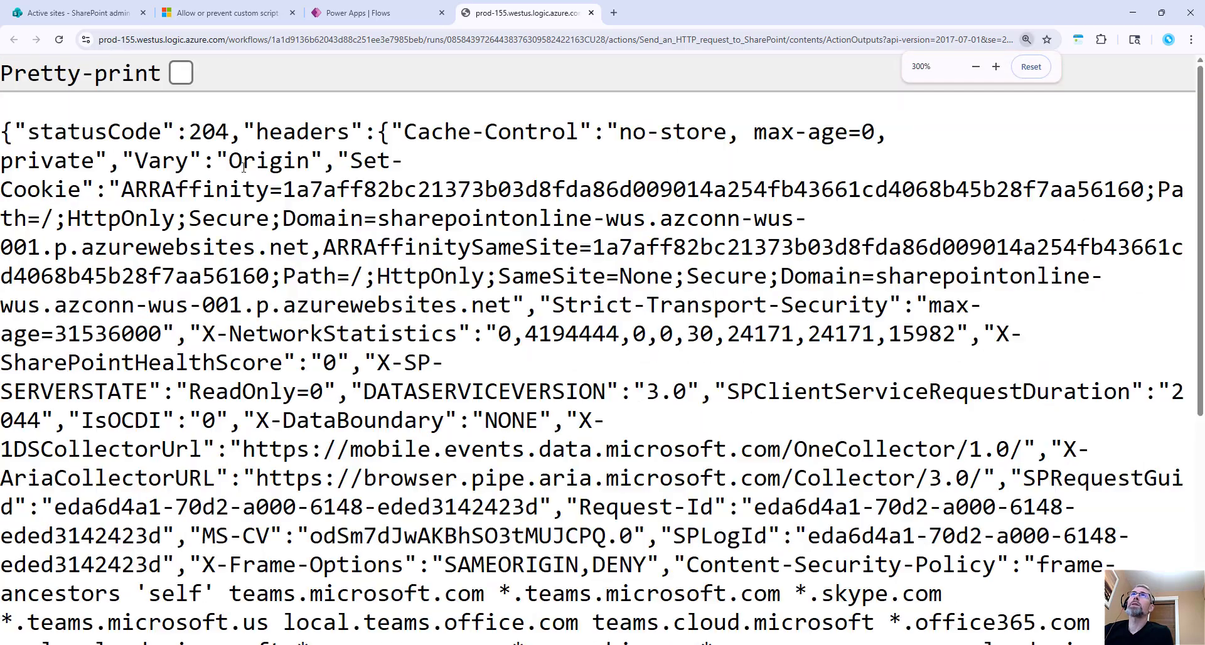
drag(15, 109, 265, 143)
mouse_move(175, 109)
mouse_down()
mouse_move(251, 149)
mouse_move(393, 81)
mouse_up()
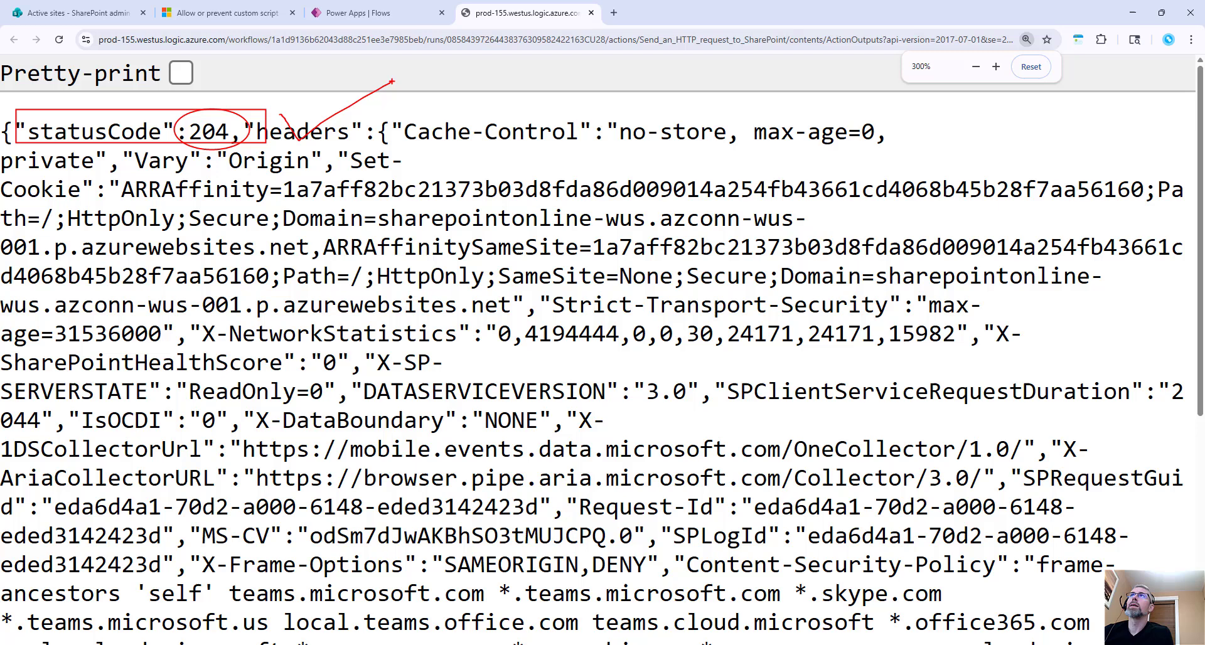
key(Escape)
scroll(393, 85, down, 1)
click(384, 14)
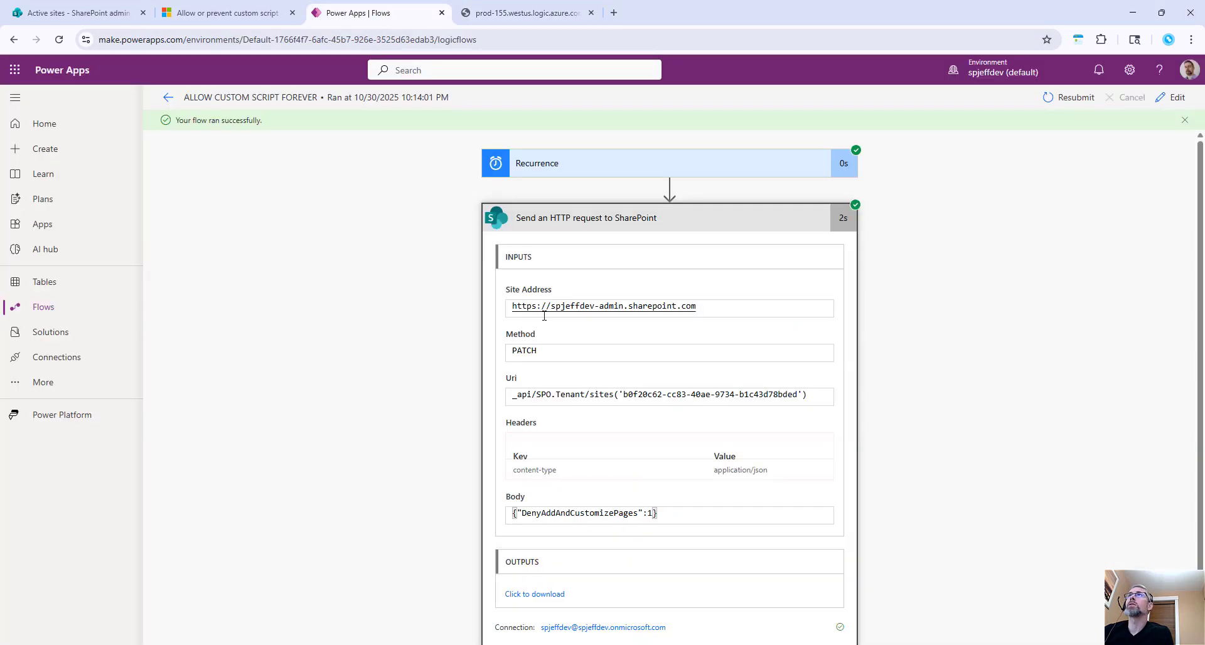
mouse_move(494, 491)
mouse_down()
mouse_move(687, 527)
mouse_move(637, 500)
mouse_up()
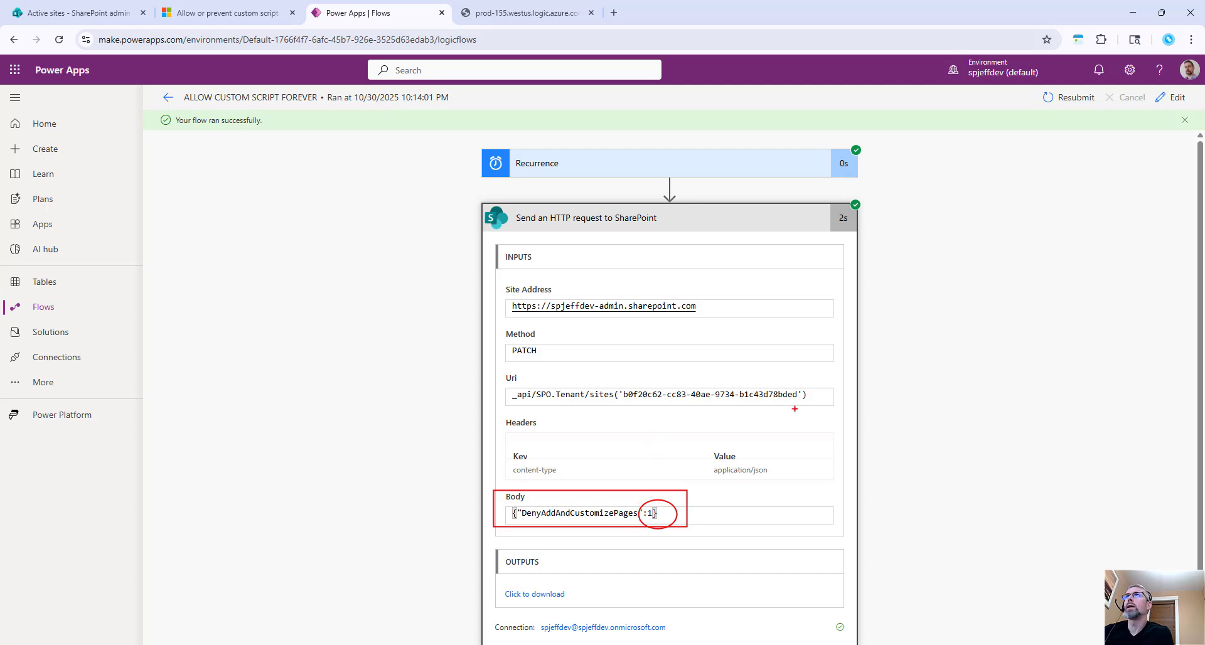
mouse_move(794, 409)
mouse_down()
mouse_move(652, 413)
mouse_move(612, 387)
mouse_move(759, 380)
mouse_up()
mouse_move(618, 301)
mouse_down()
mouse_move(620, 314)
mouse_move(560, 295)
mouse_up()
Step: Close the custom scripts panel and DevTools, then reload the Test site's details
key(Escape)
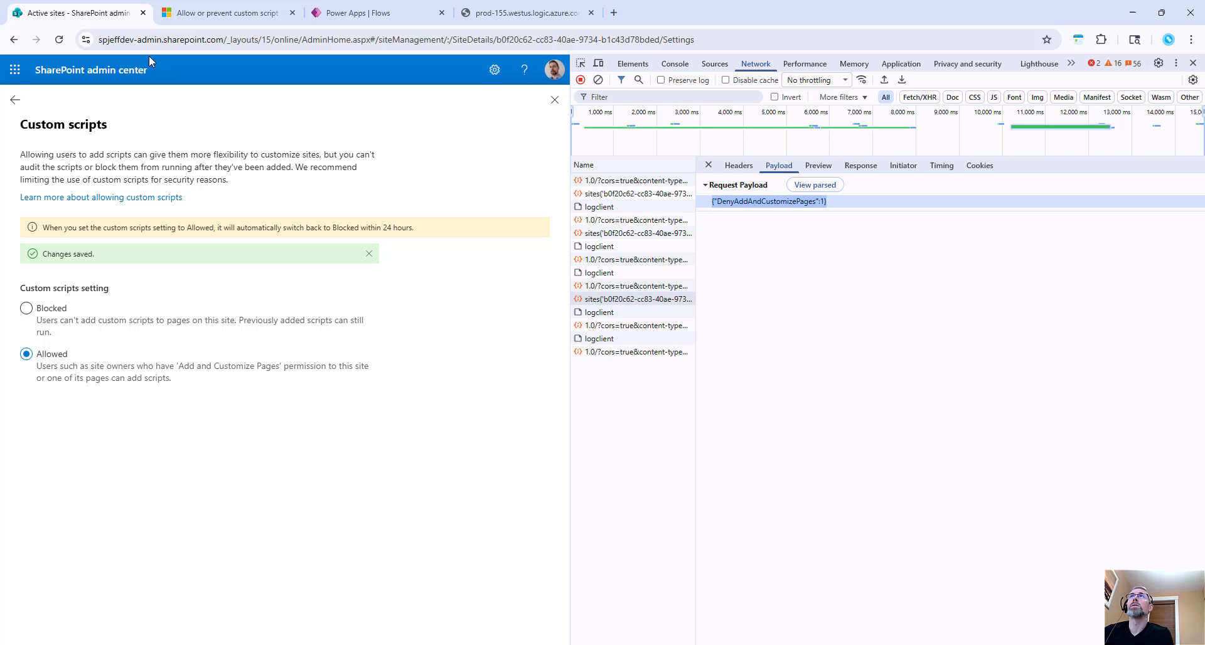
click(554, 100)
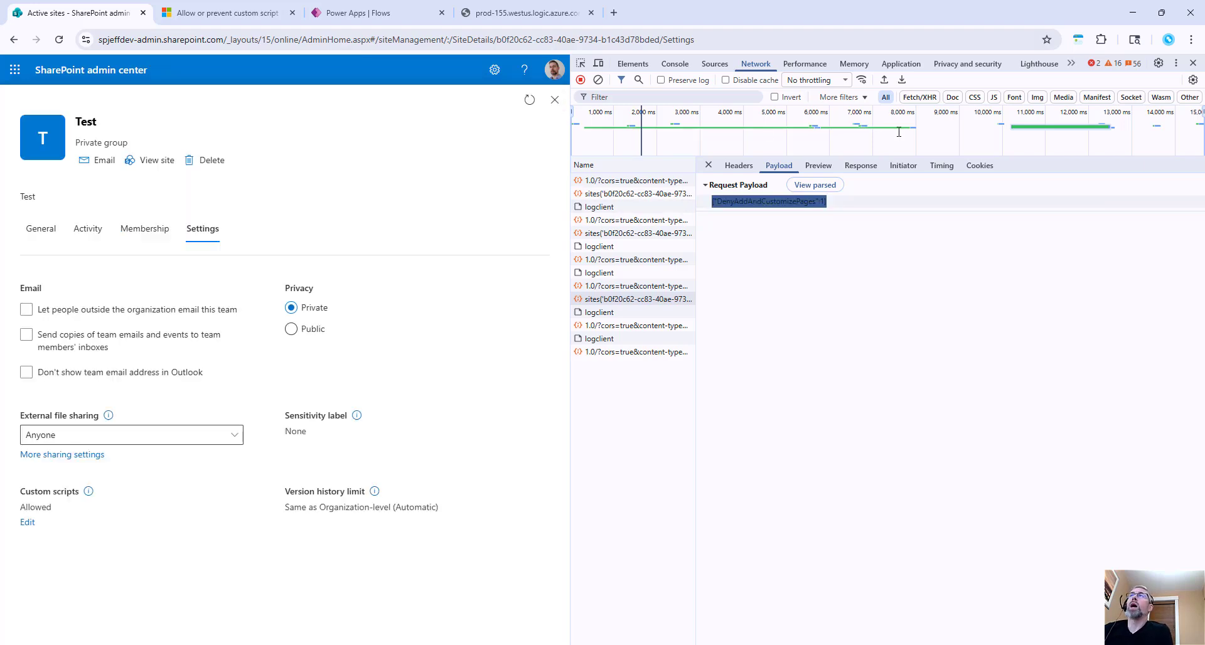
click(1193, 63)
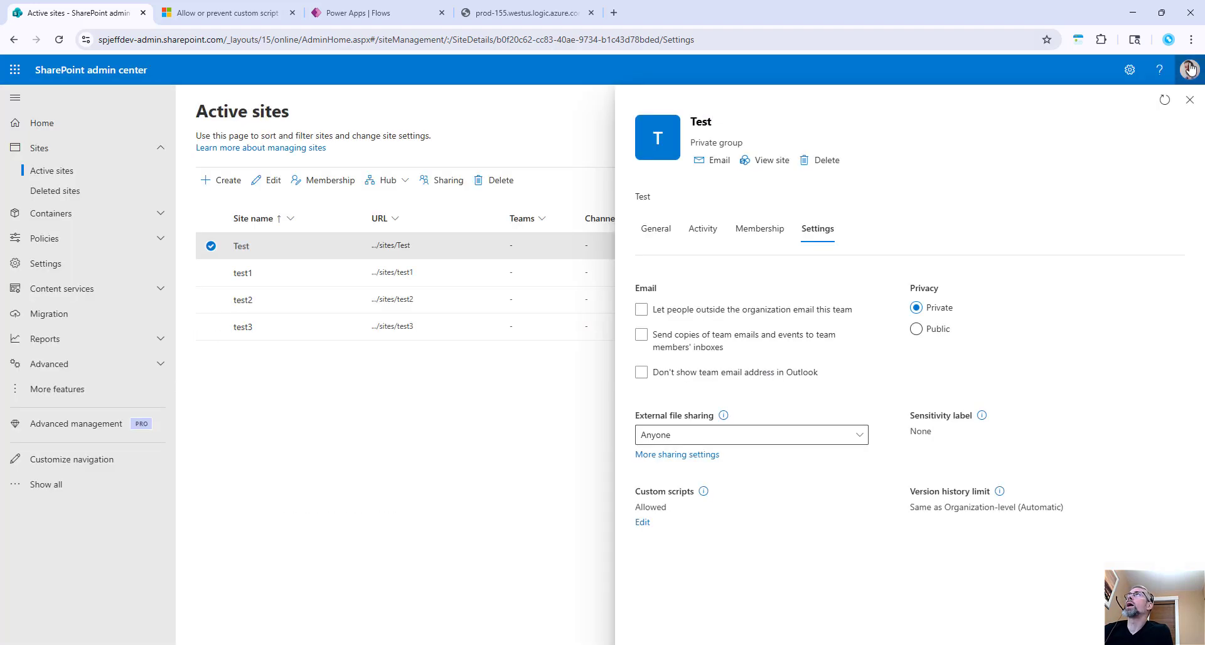
click(1159, 106)
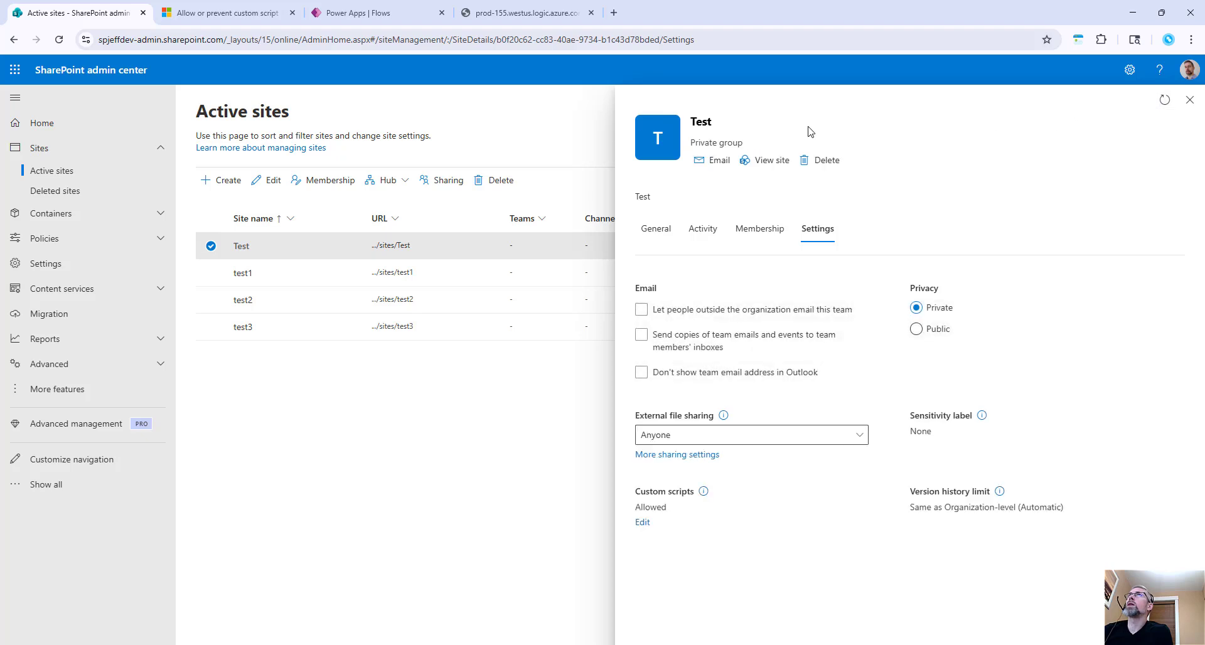
click(59, 40)
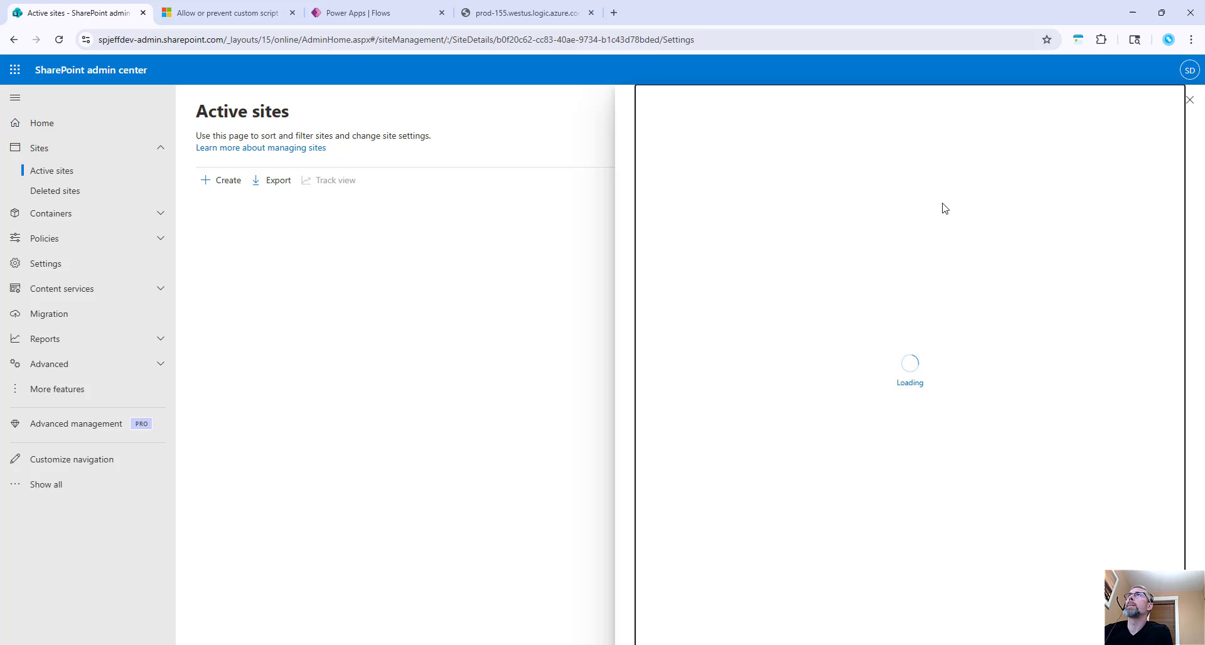
Step: Change the Test site's custom scripts to Blocked and confirm it after a page reload
drag(684, 512, 633, 496)
click(642, 522)
click(660, 292)
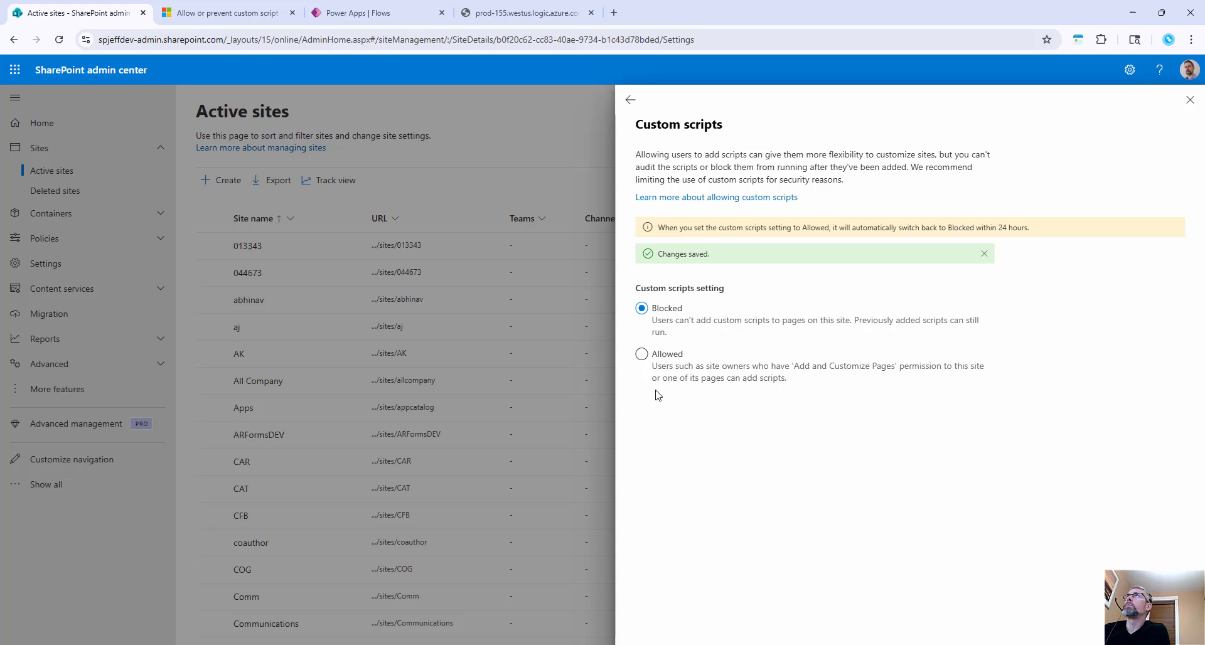
click(630, 100)
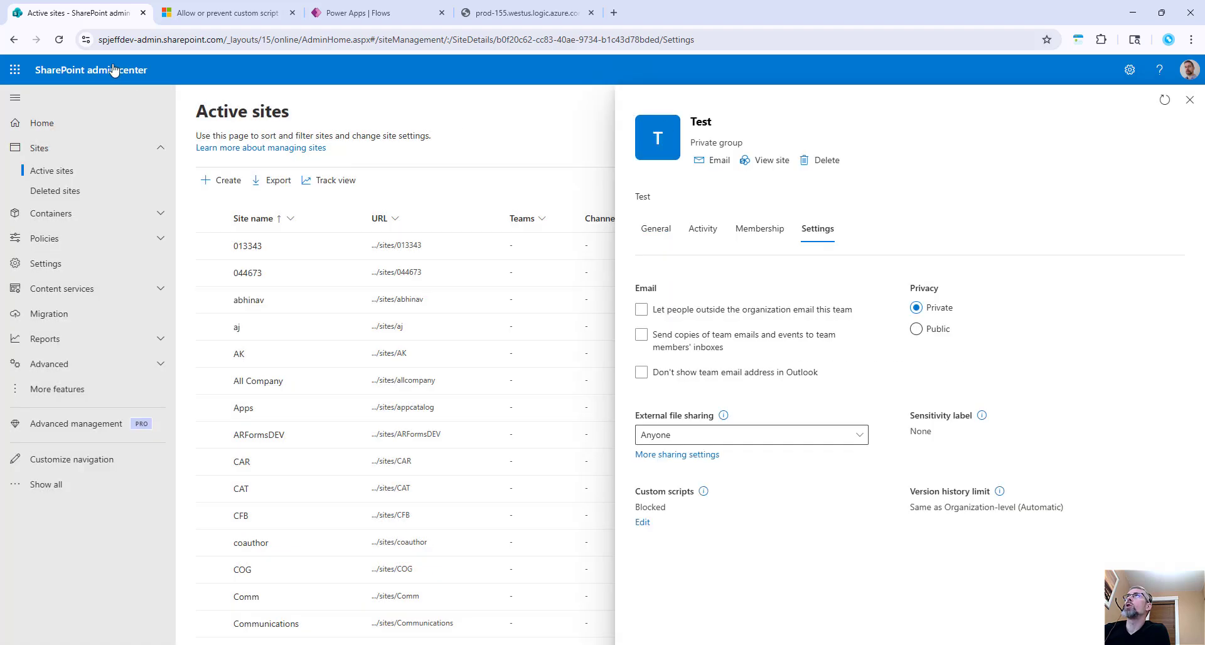
click(60, 40)
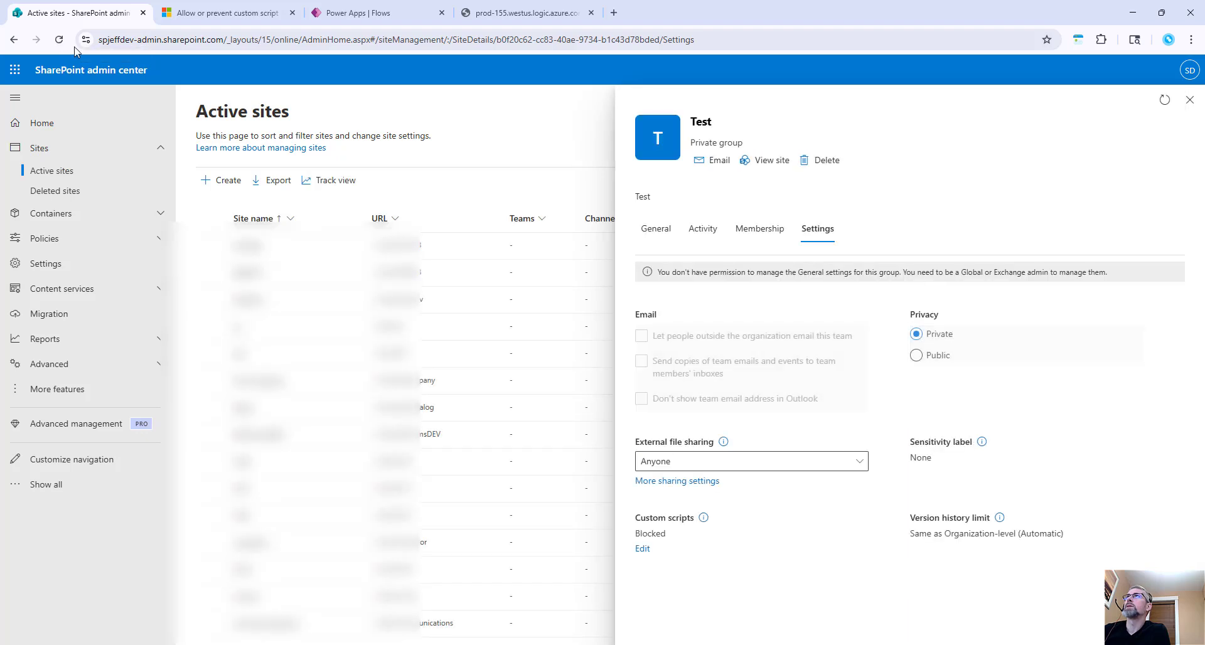
drag(677, 538, 632, 514)
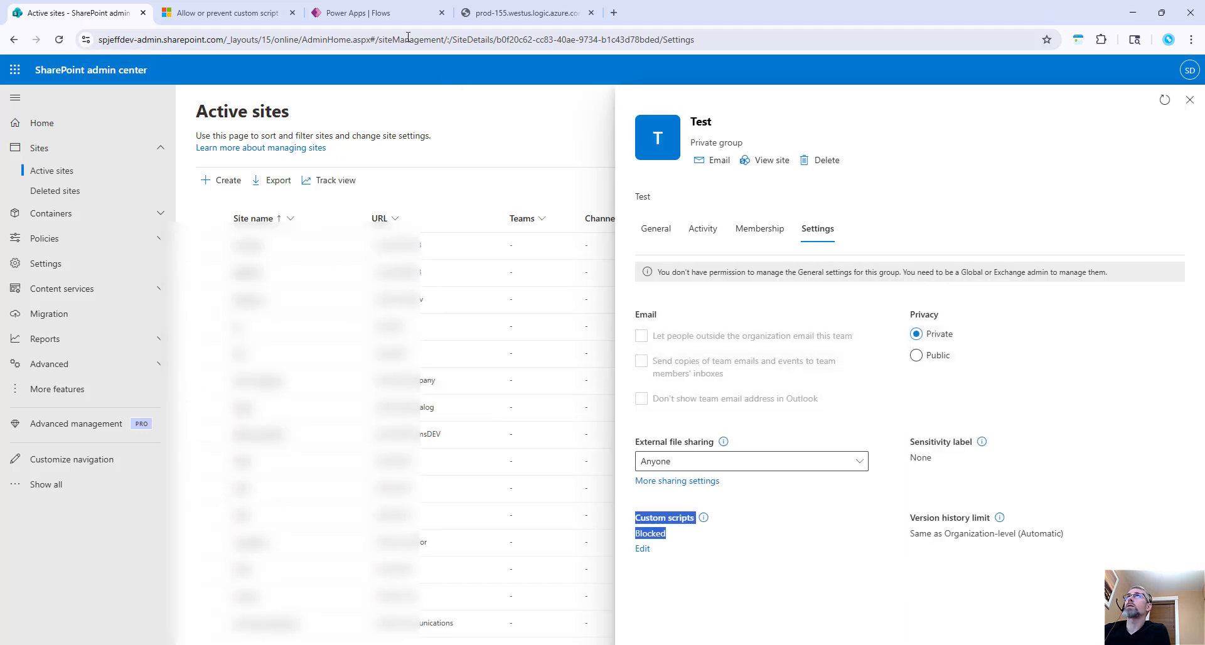
click(391, 15)
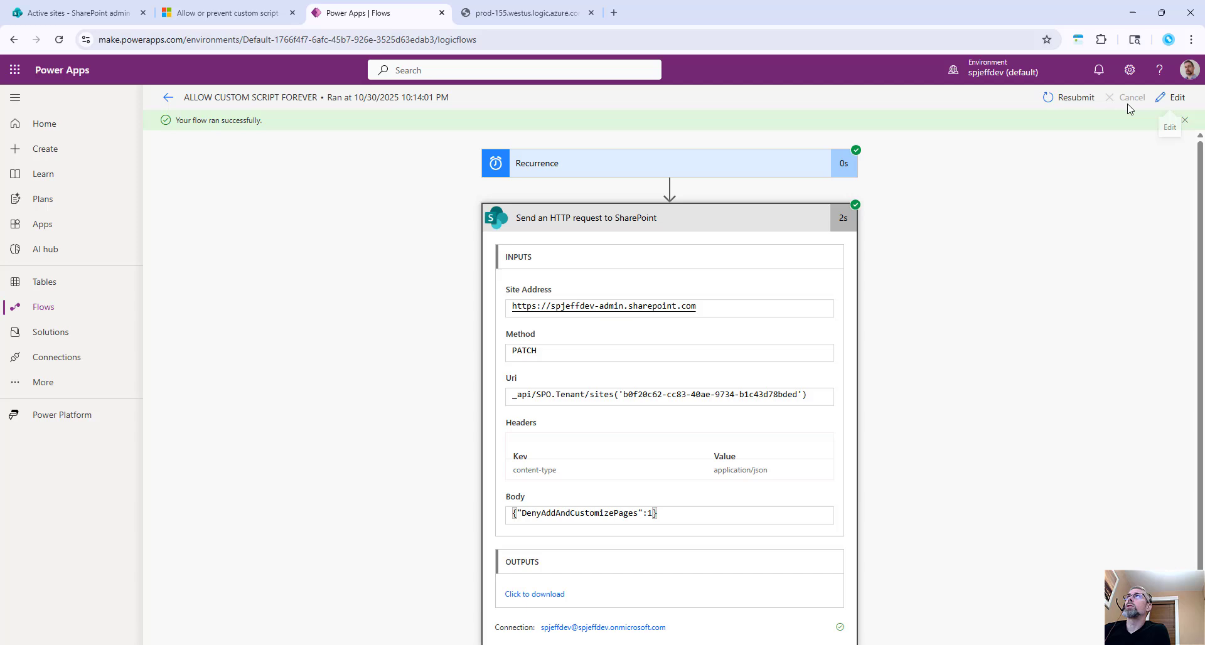
Step: Resubmit the run and confirm the new run's HTTP request output shows status 204
click(1069, 97)
key(Return)
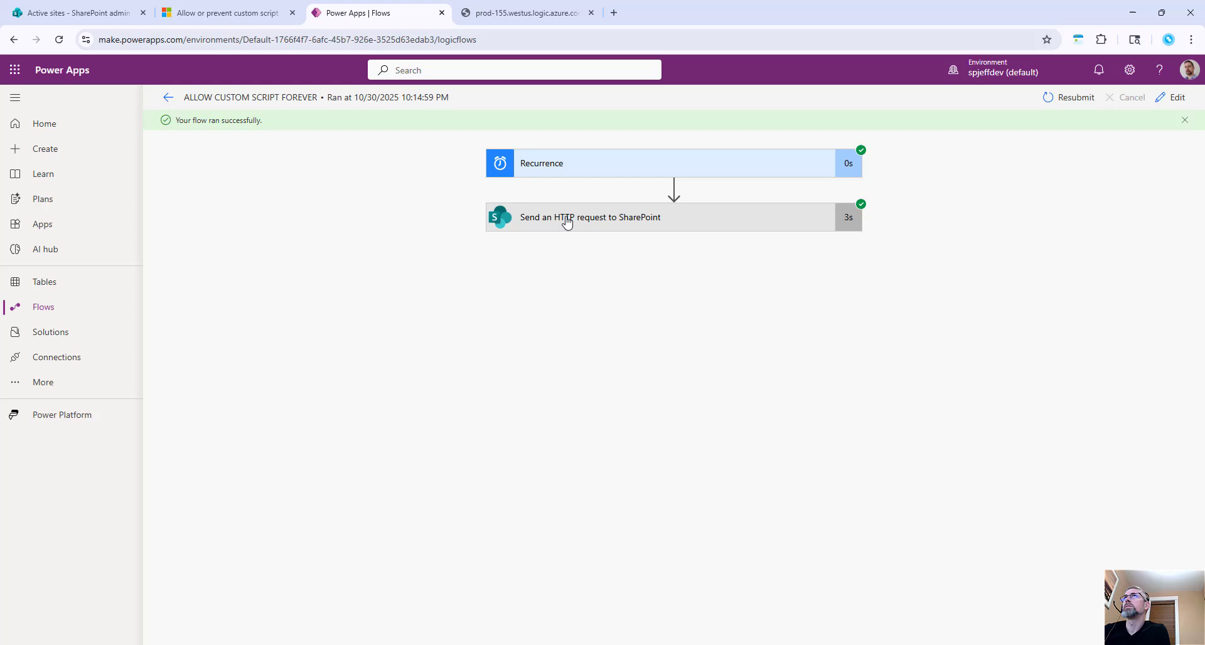
click(566, 219)
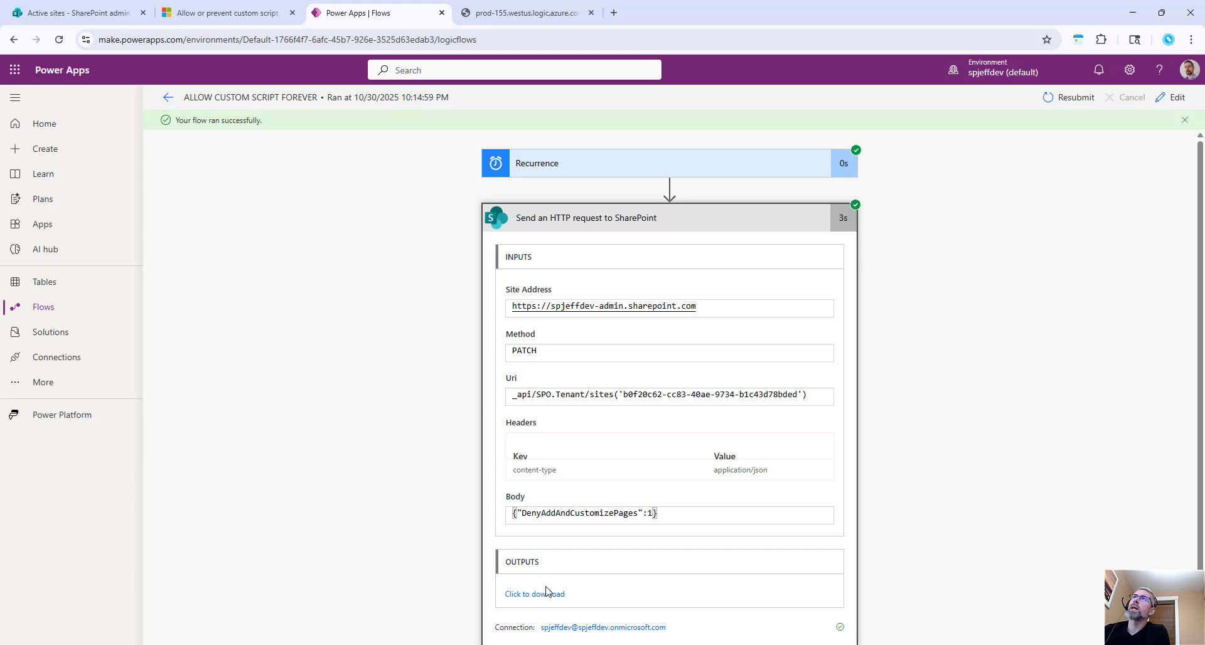
click(545, 596)
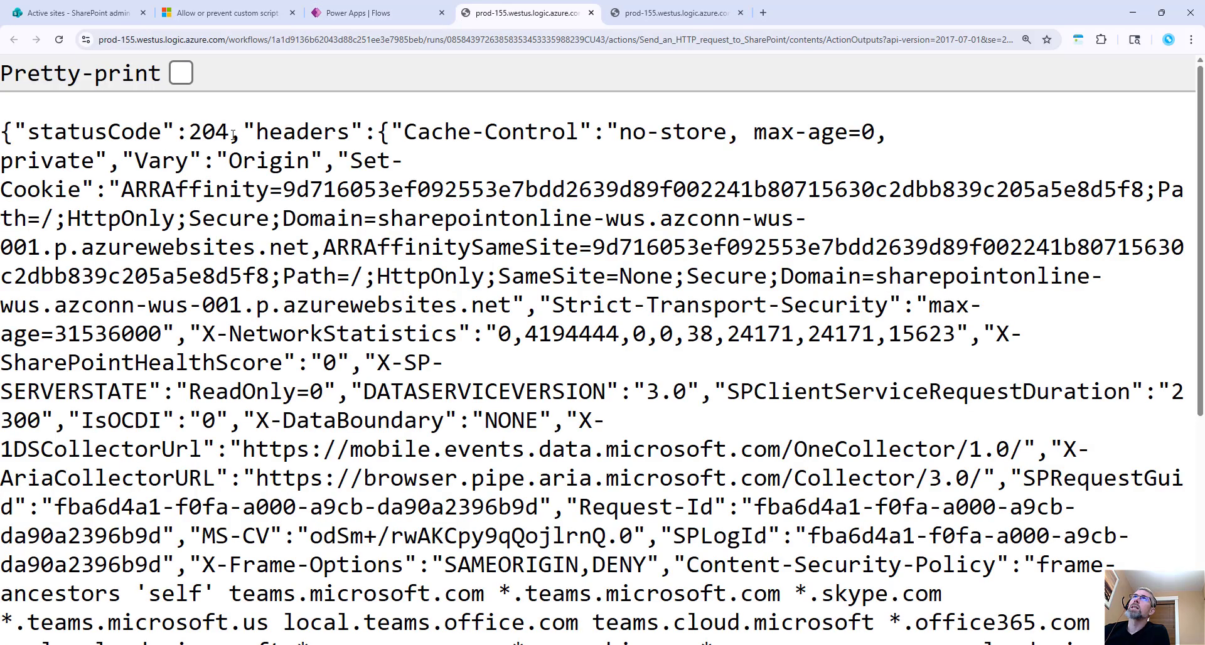
drag(233, 135, 2, 133)
Step: Reload the Active sites page and confirm the Test site's custom scripts read Allowed
click(74, 13)
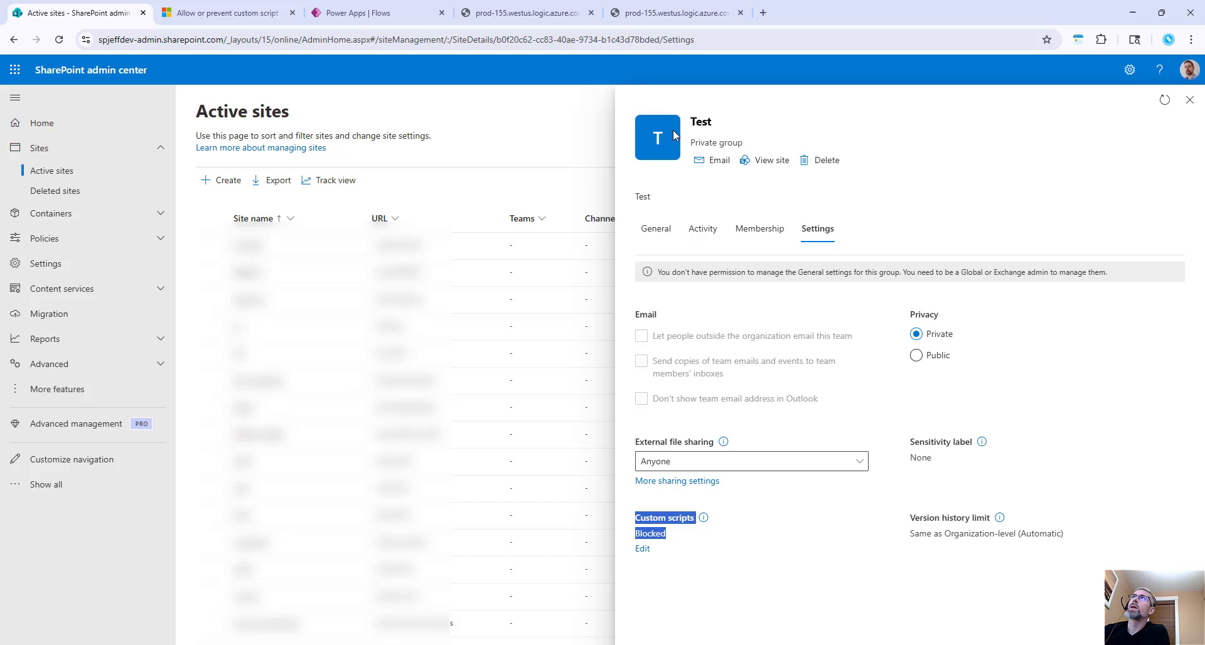
click(59, 40)
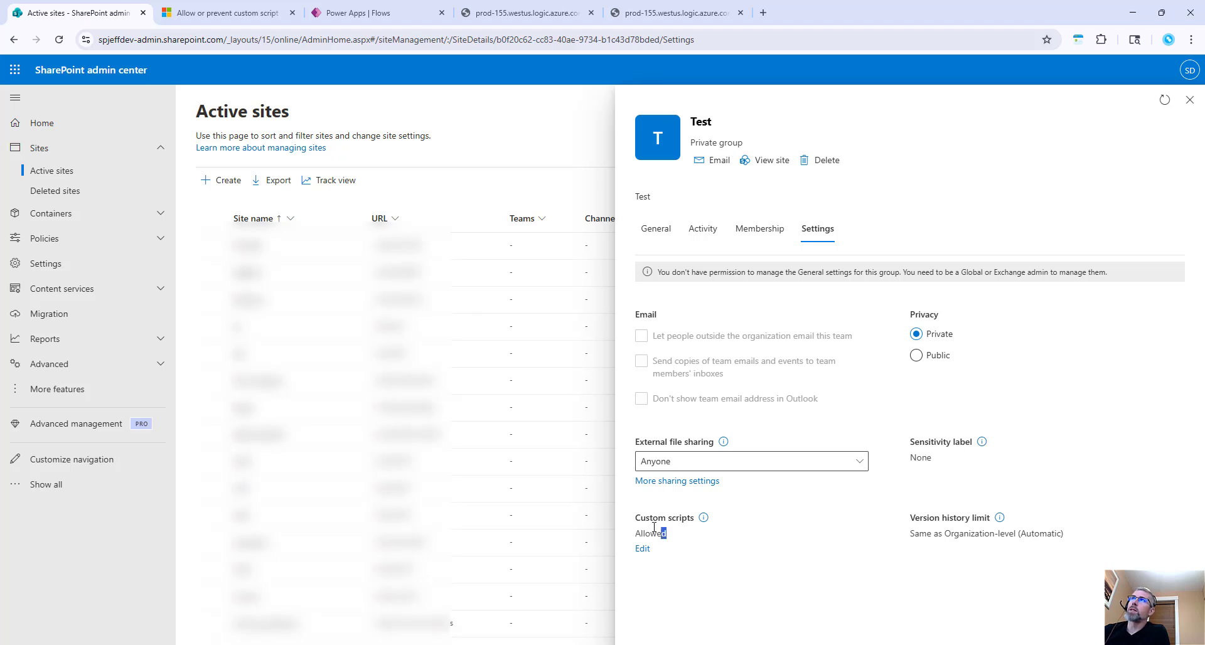
drag(654, 528, 637, 517)
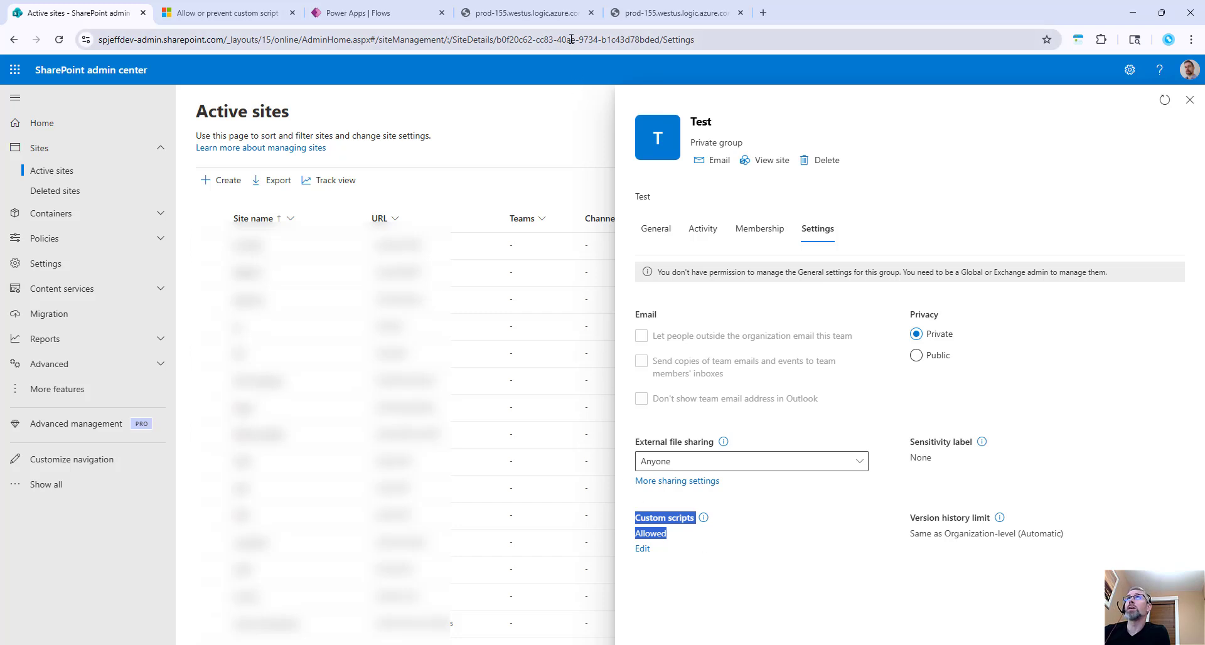
Step: Open the Test site's General details and highlight the site GUID in the page address
click(518, 41)
drag(533, 41, 697, 41)
click(656, 229)
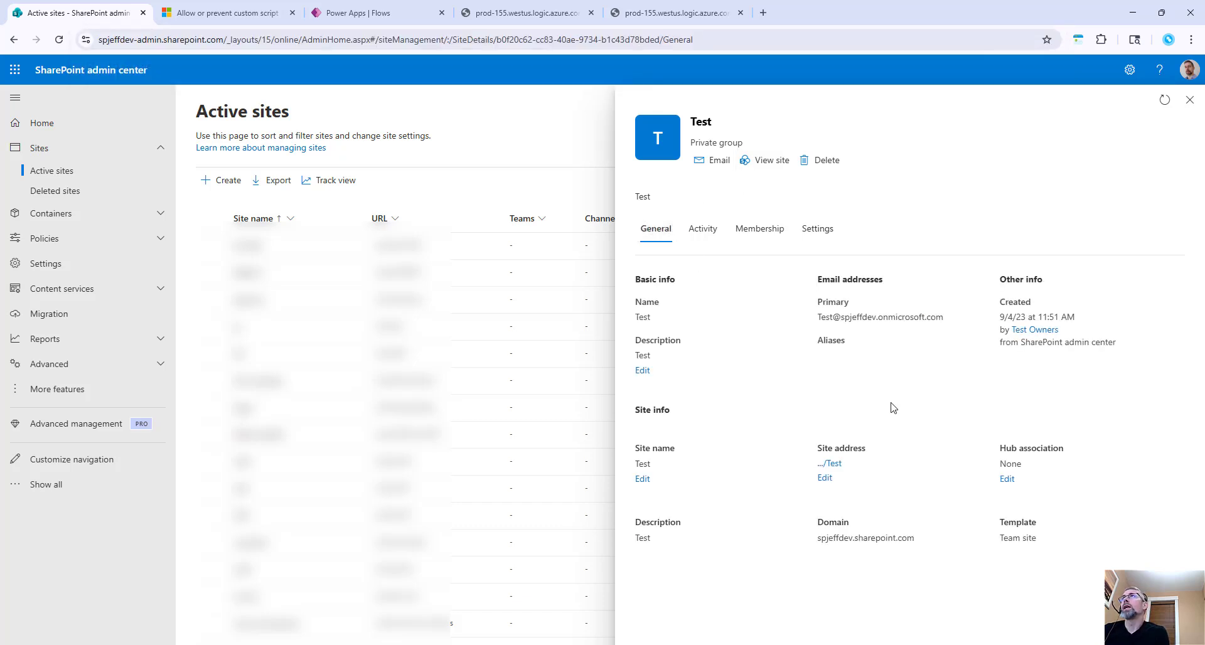
click(540, 39)
click(533, 40)
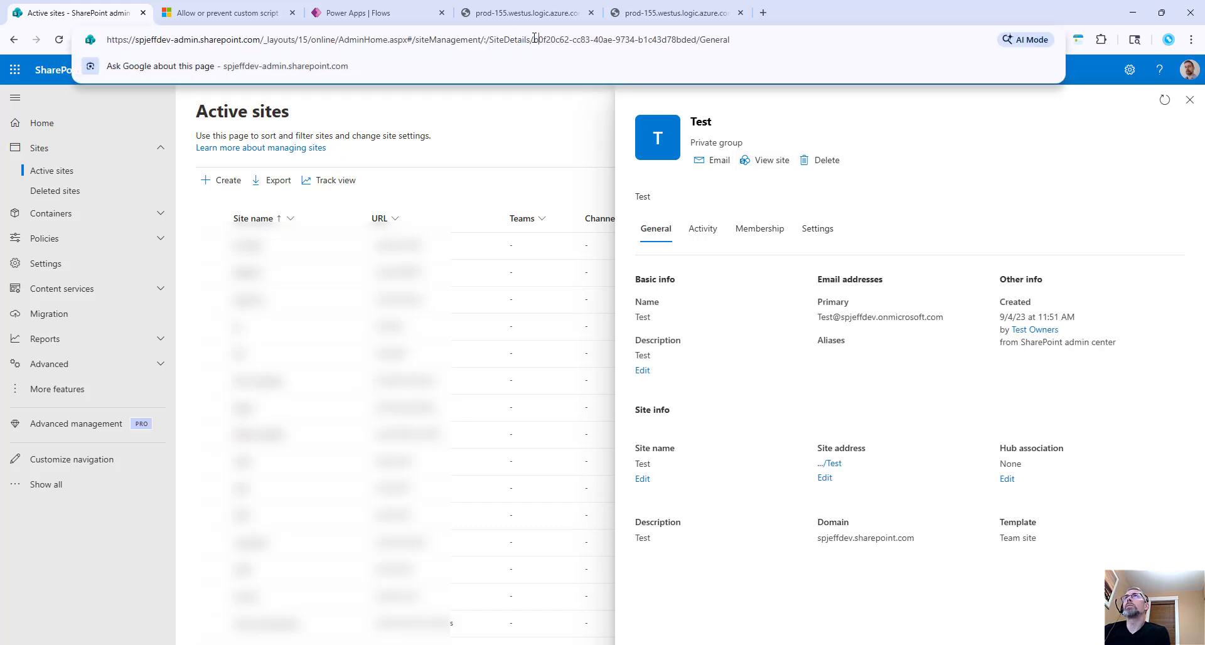
drag(533, 40, 694, 38)
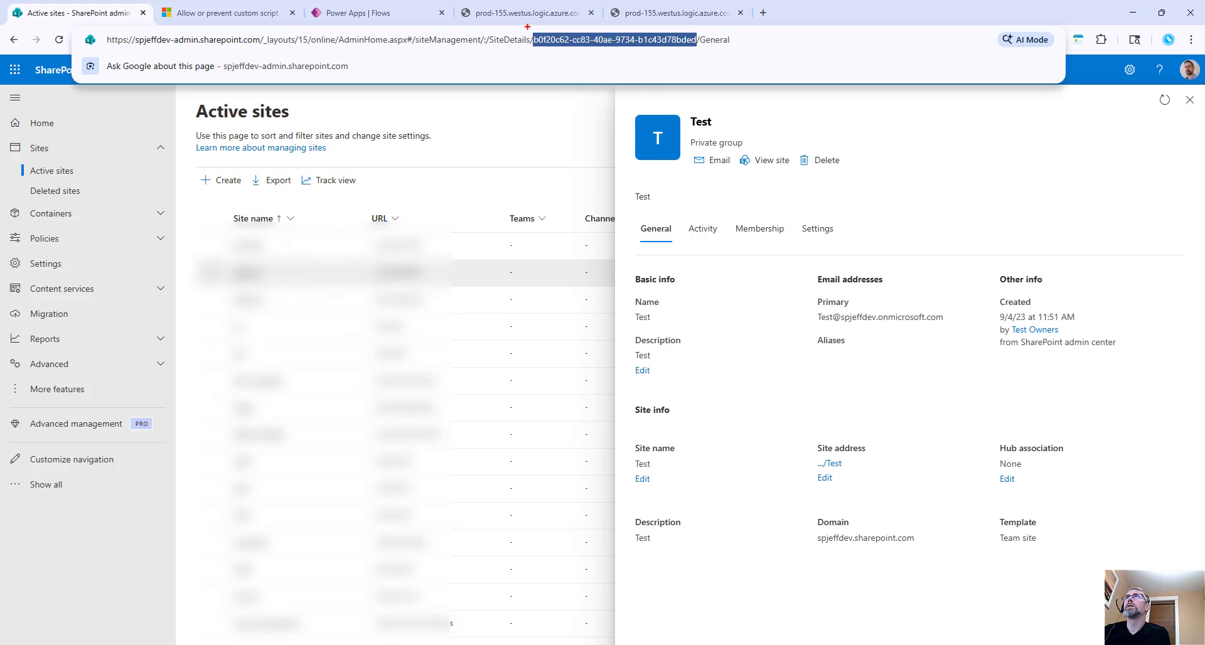
mouse_move(527, 27)
mouse_down()
mouse_move(735, 52)
mouse_move(699, 57)
mouse_move(756, 90)
mouse_up()
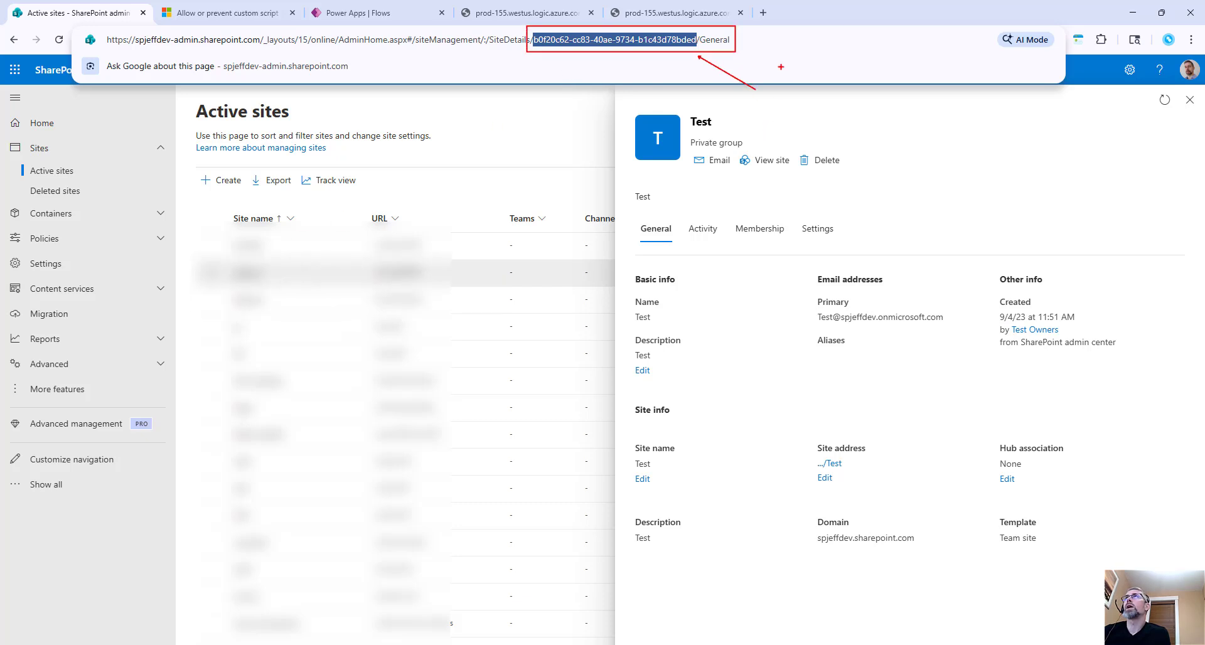
text(GUID)
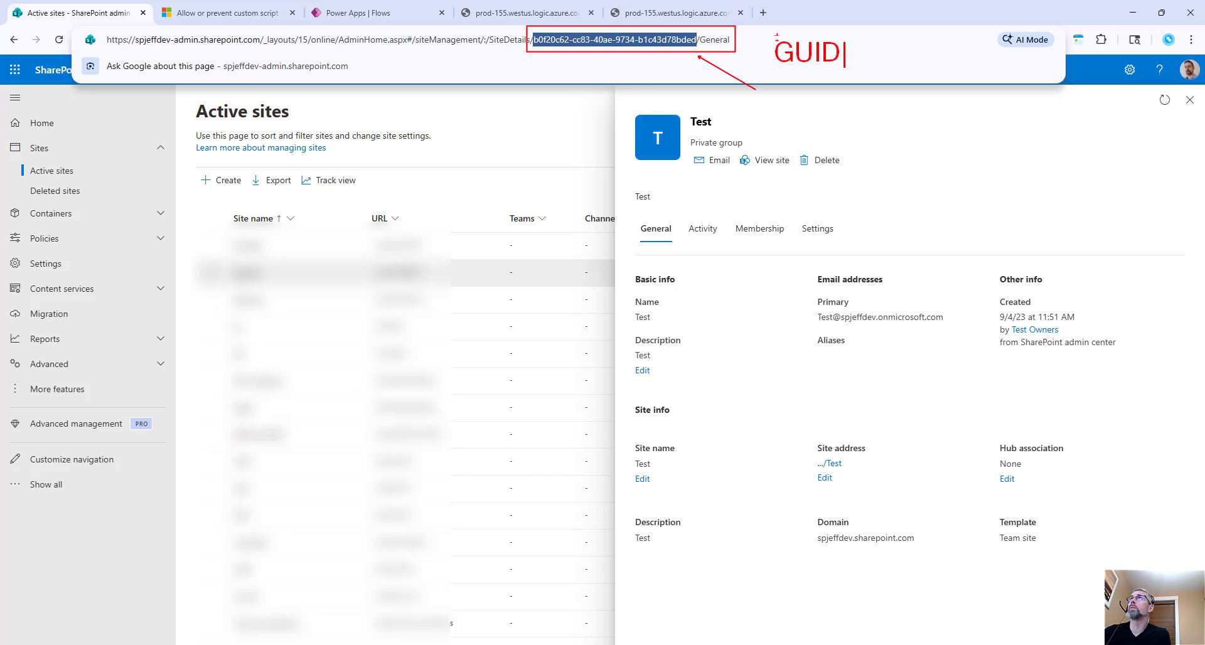
key(Escape)
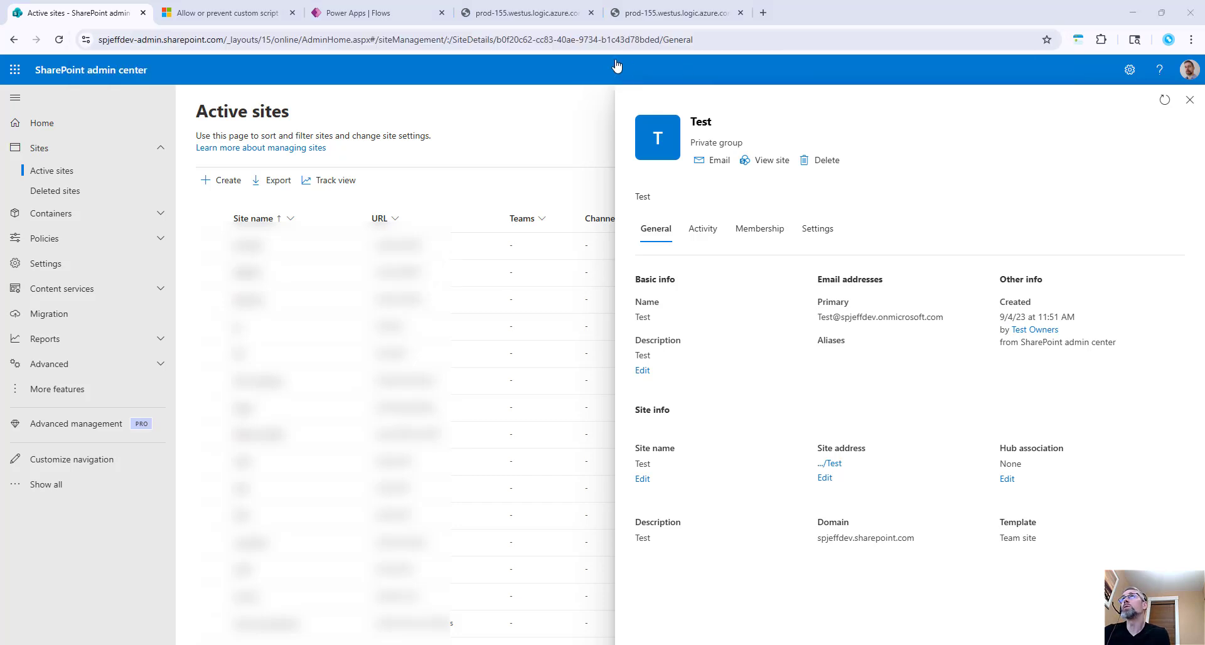
Step: Go from the run details back into the flow editor
click(351, 14)
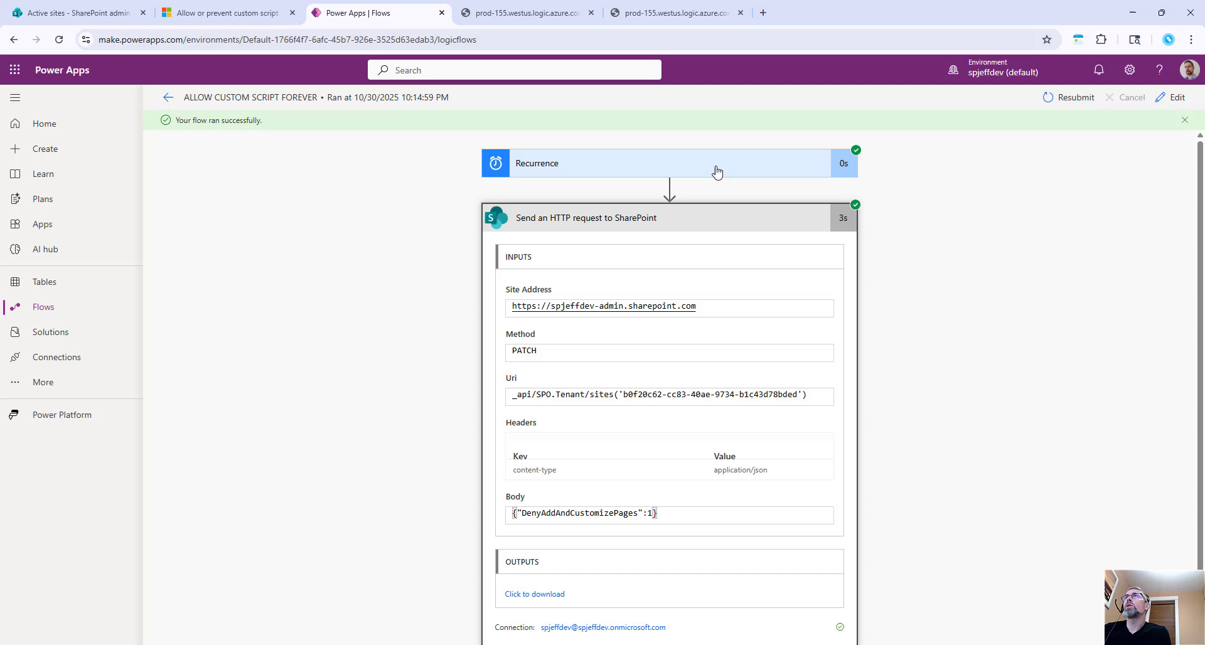
click(169, 99)
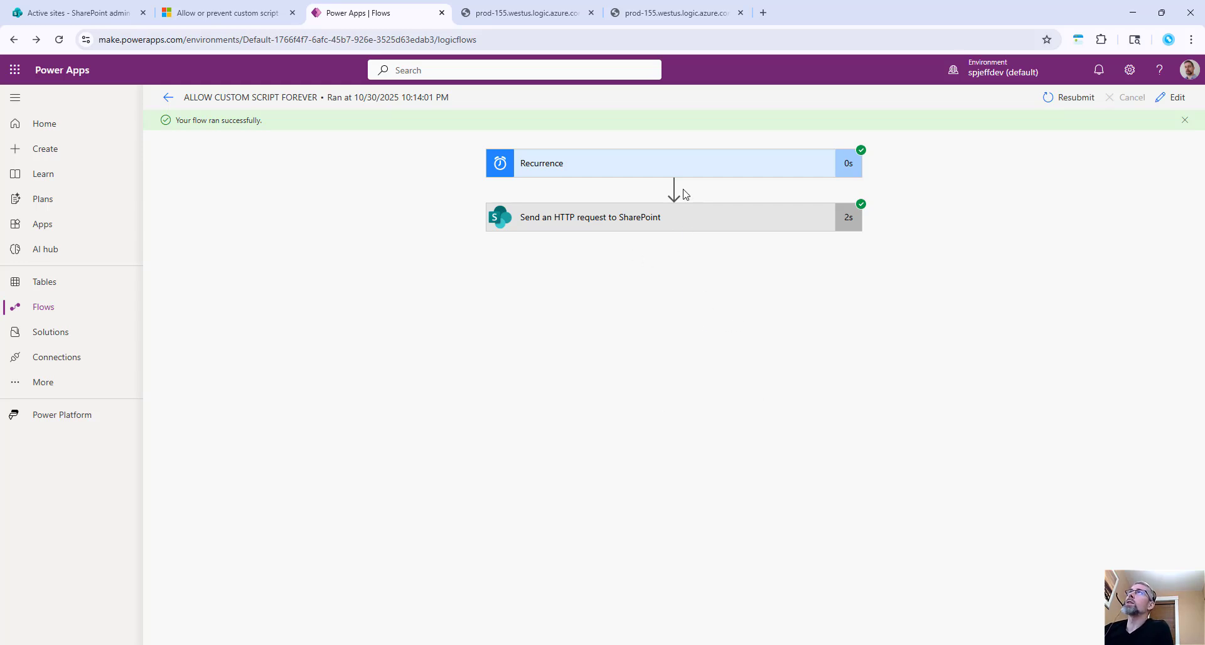
click(1167, 97)
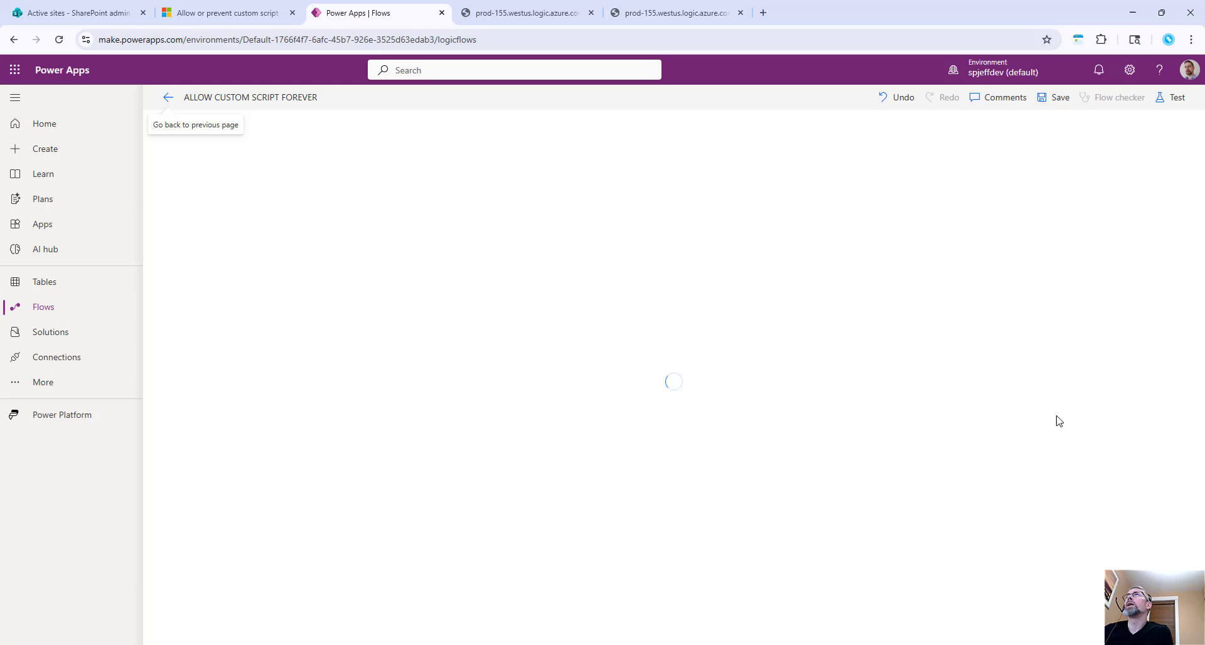
Step: Insert a new action after Recurrence and search for 'arr', then 'ap'
click(674, 158)
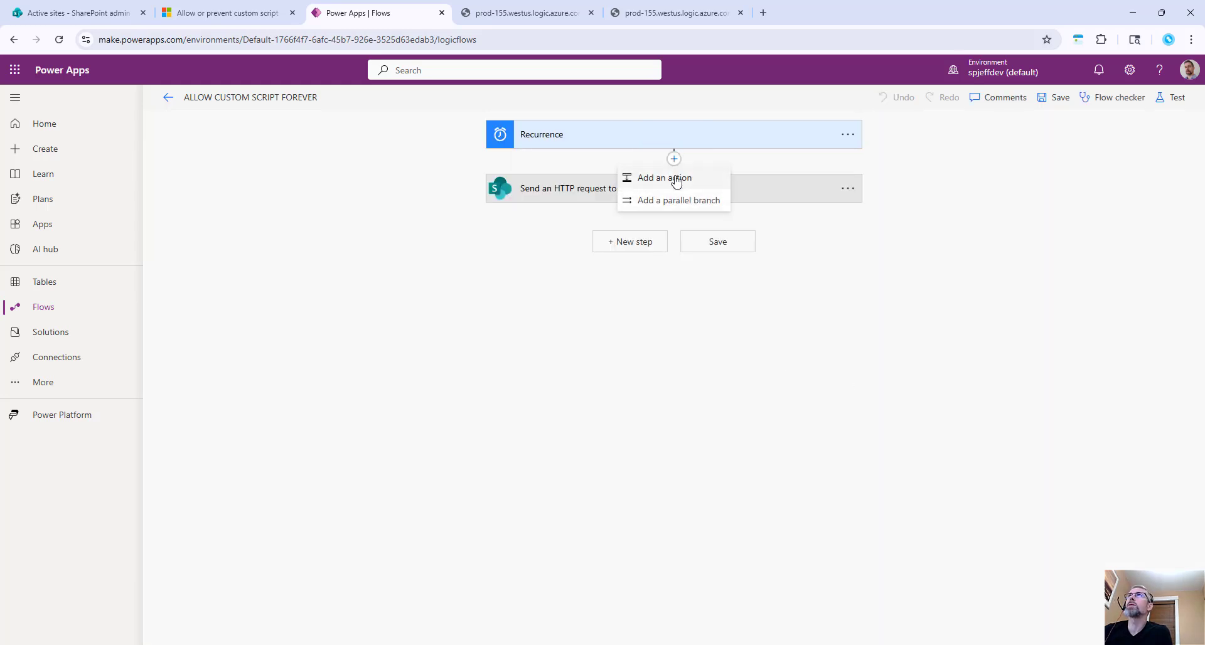
click(676, 180)
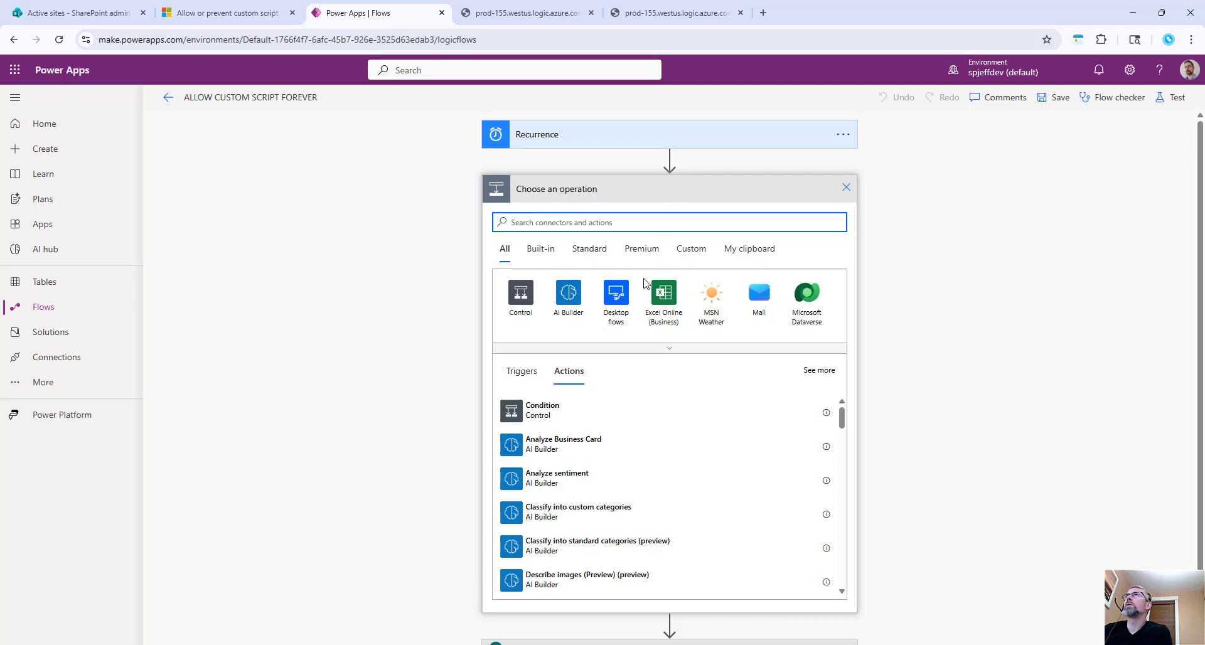
text(array)
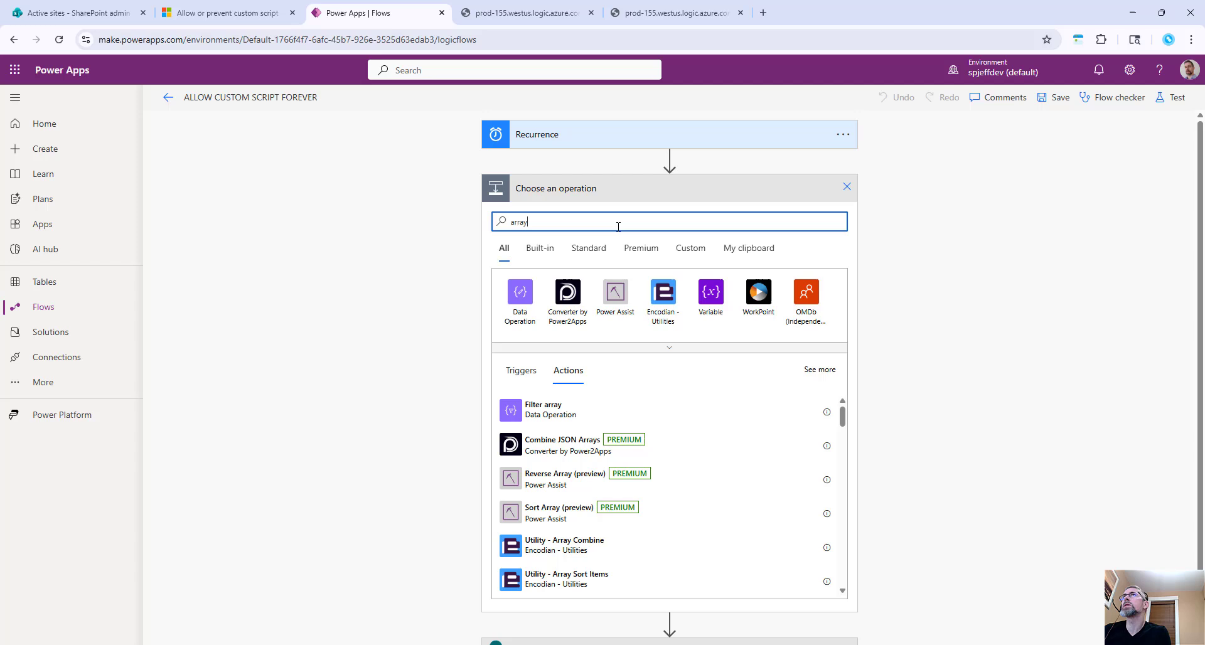
scroll(616, 408, down, 10)
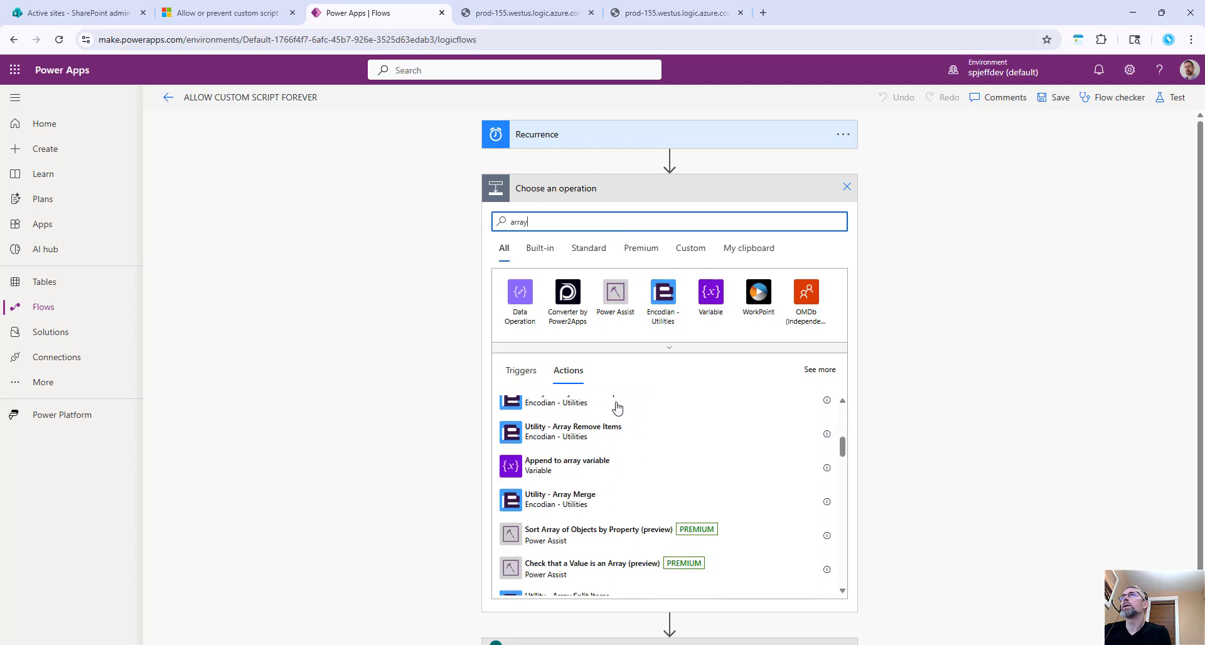
scroll(615, 407, up, 10)
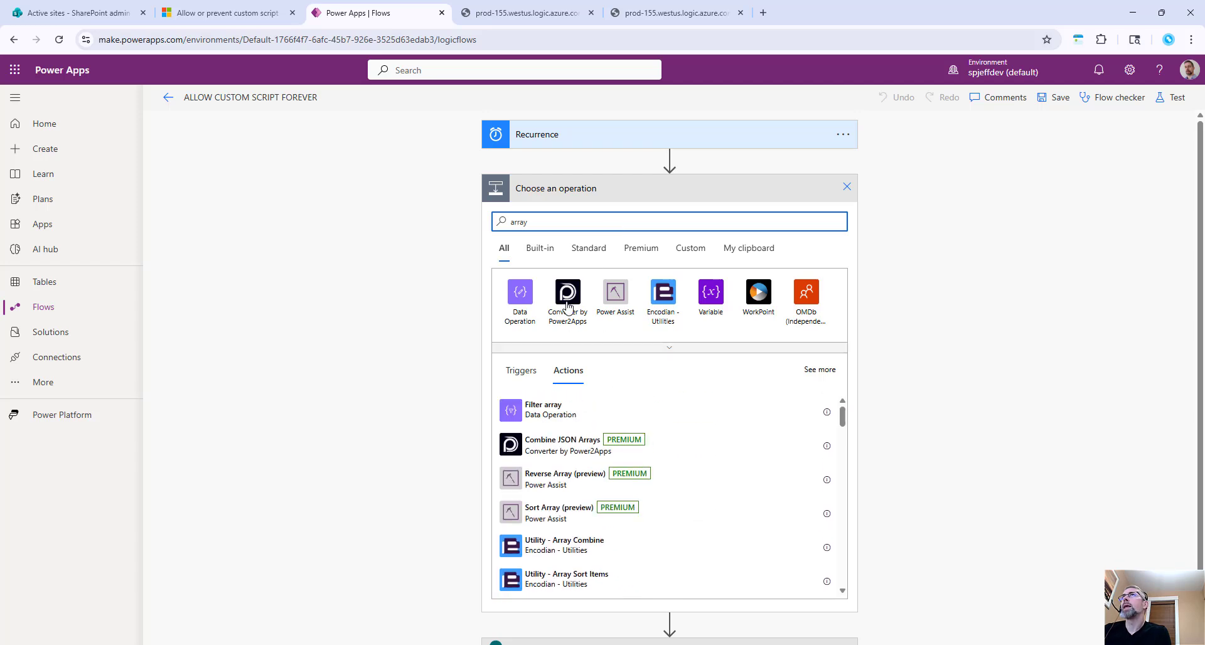
drag(545, 223, 467, 229)
text(append)
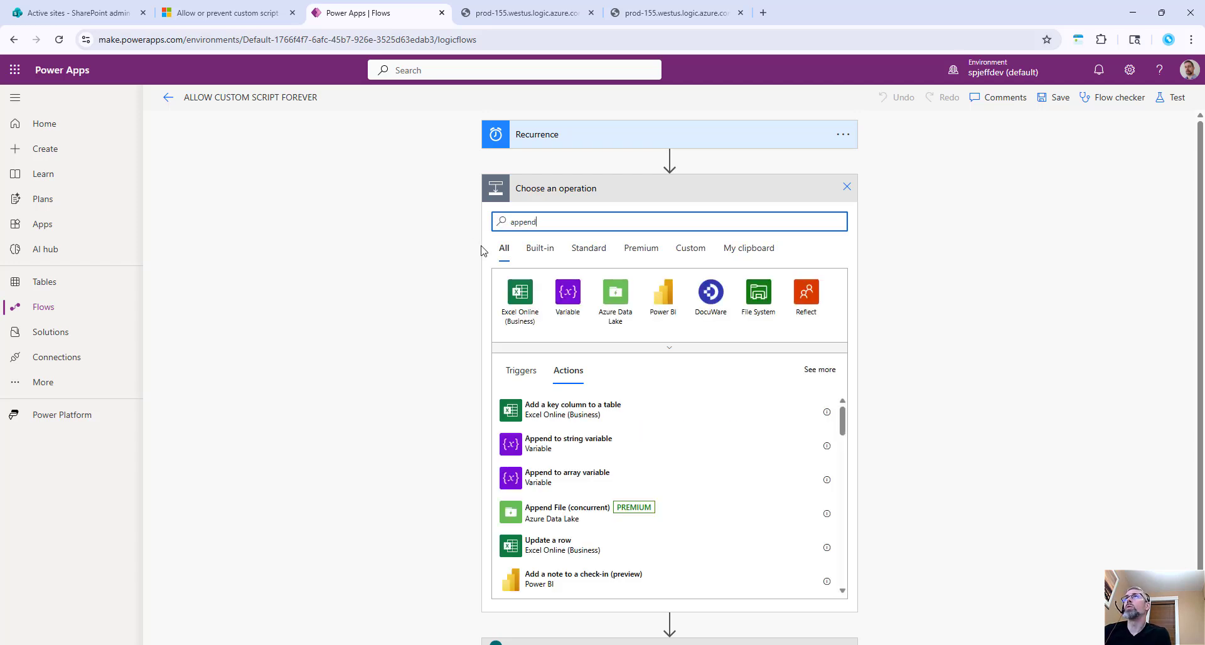
Step: Add an Append to array variable step whose Value is the site GUID copied from the Uri
click(573, 478)
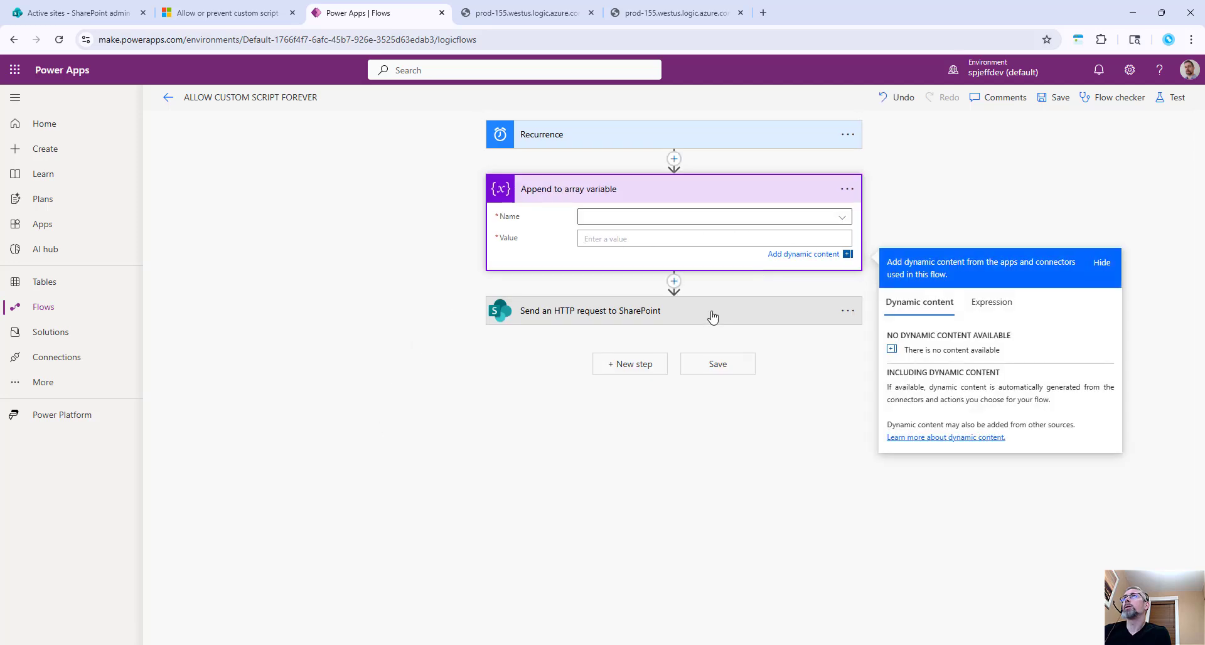
click(712, 311)
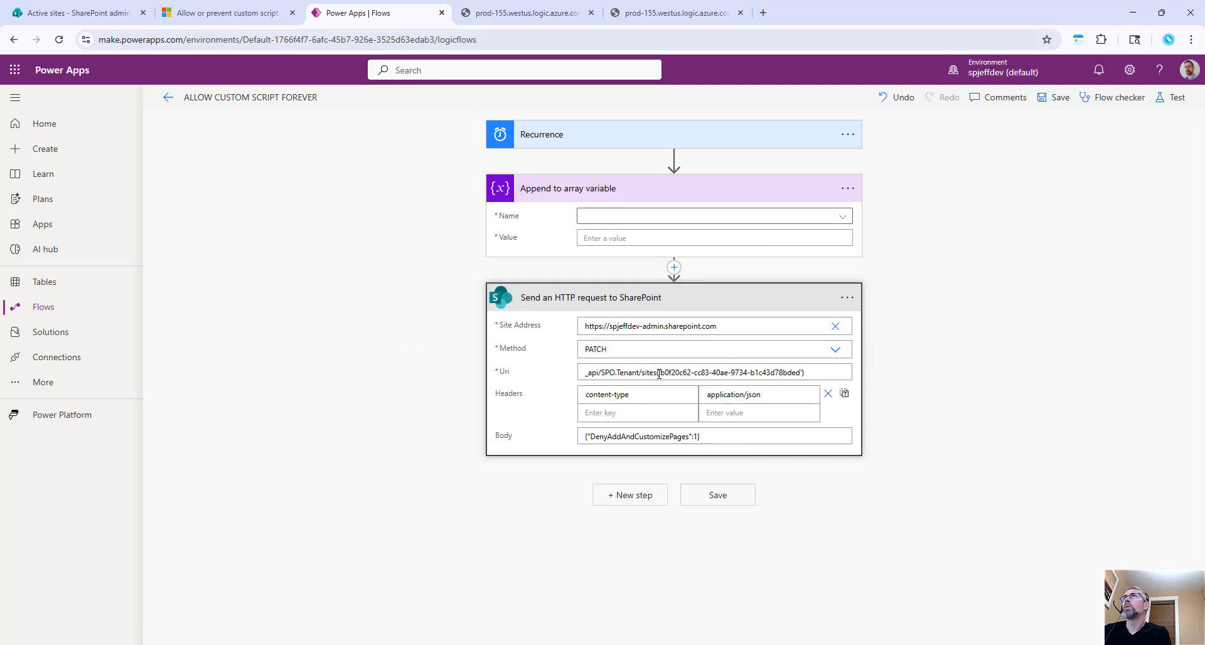
drag(661, 375, 797, 369)
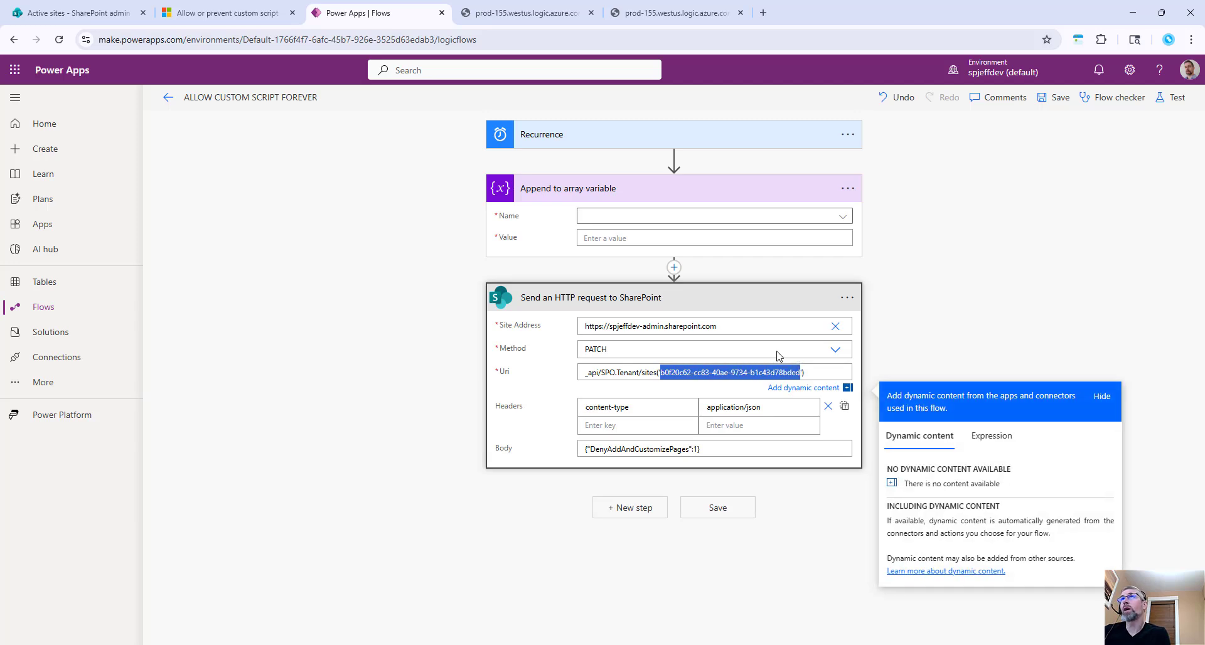
key(ctrl+c)
click(651, 239)
key(ctrl+v)
Step: Insert an Initialize variable step after Recurrence, above the append step
click(673, 159)
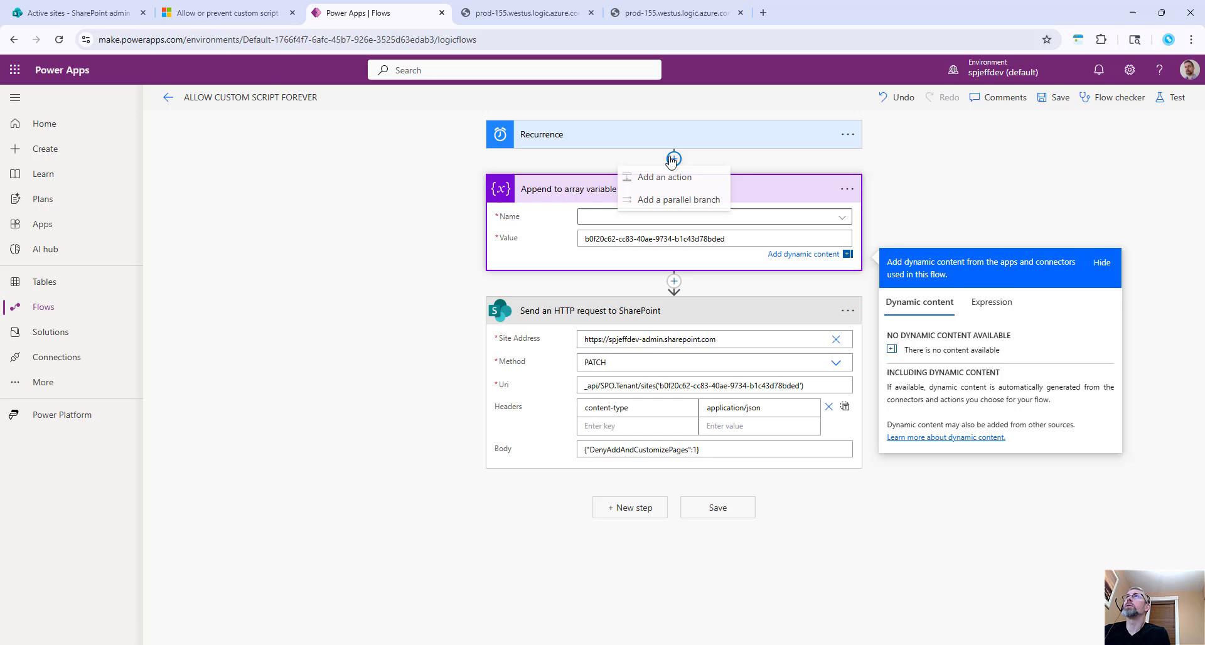
click(685, 178)
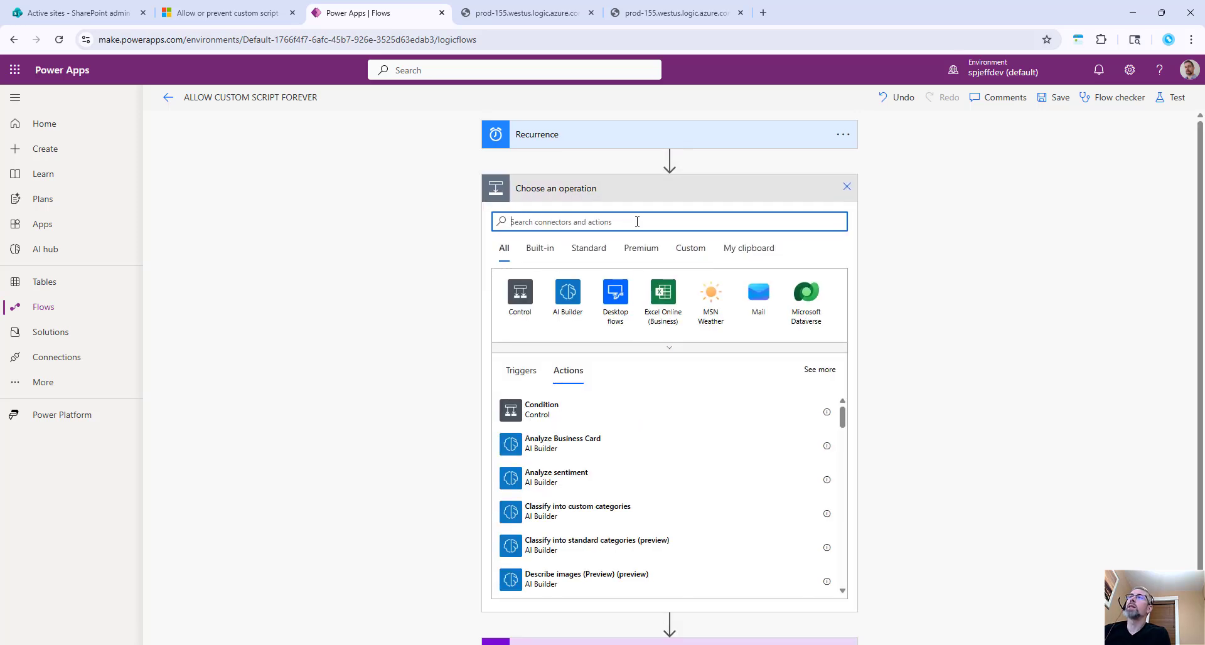
text(init)
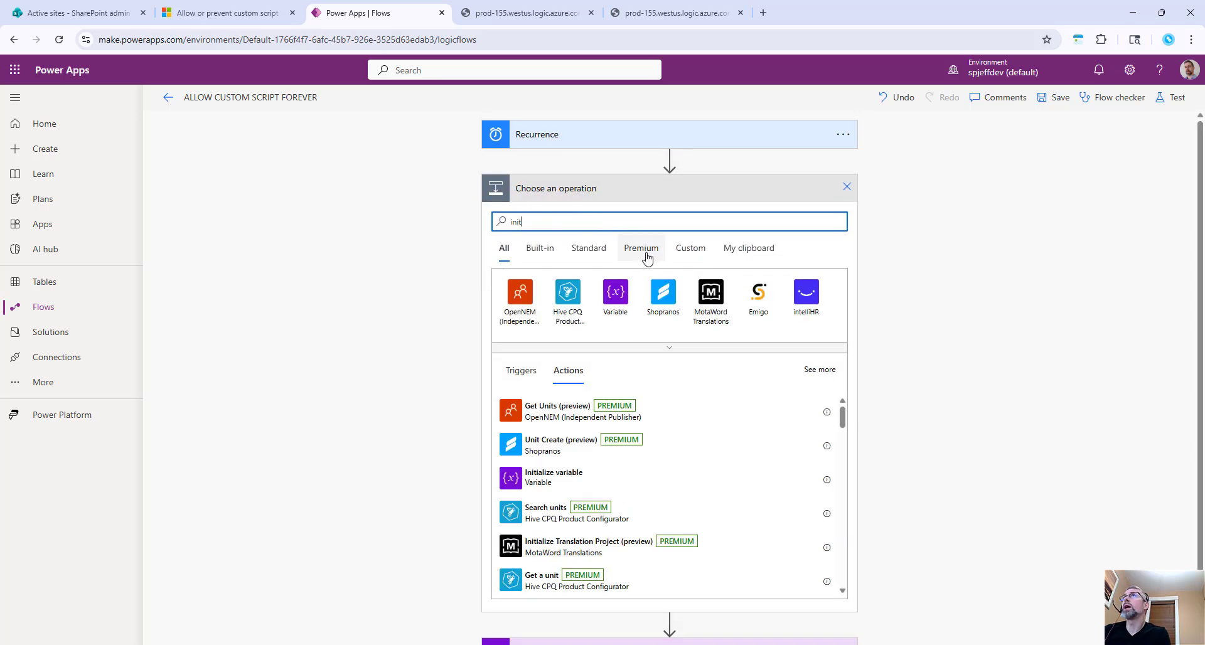
click(554, 484)
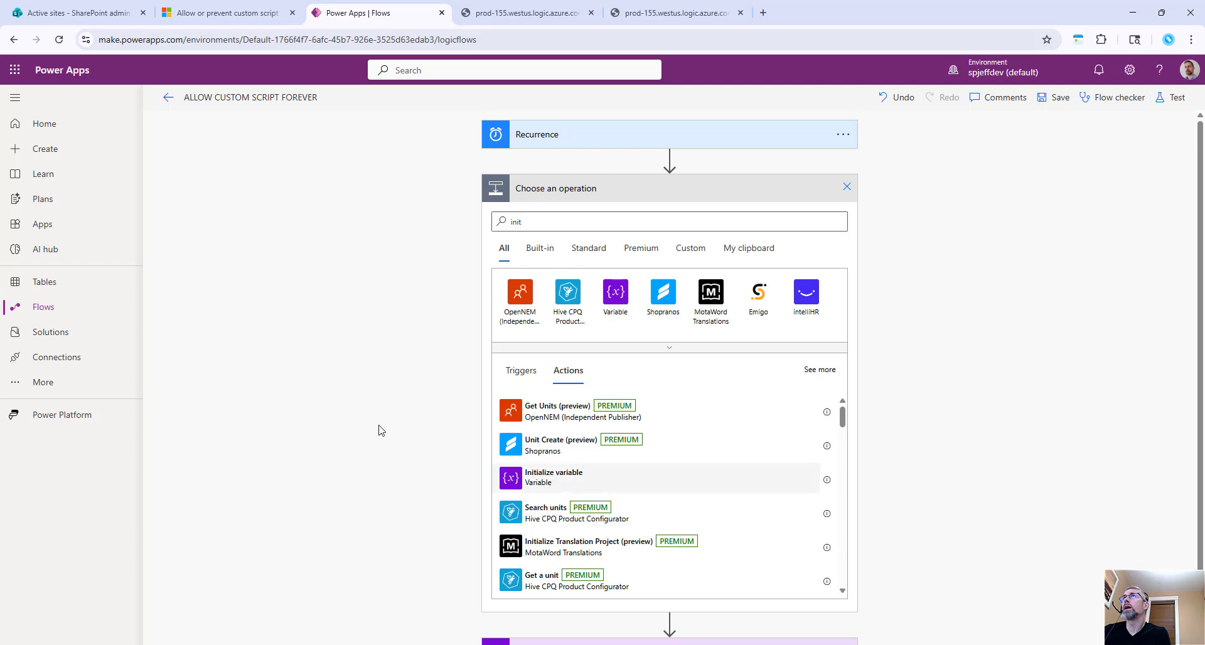
click(665, 245)
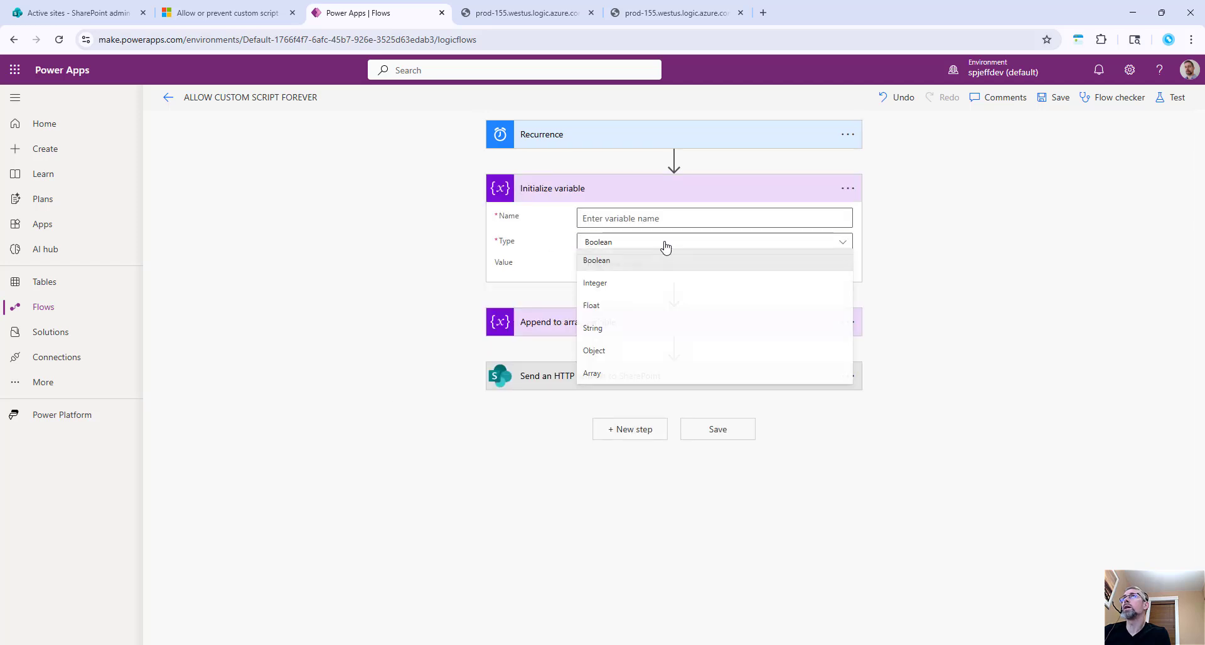
Step: Declare an Array variable named siteGUIDs and make the append step target it
click(623, 375)
click(627, 221)
text(site)
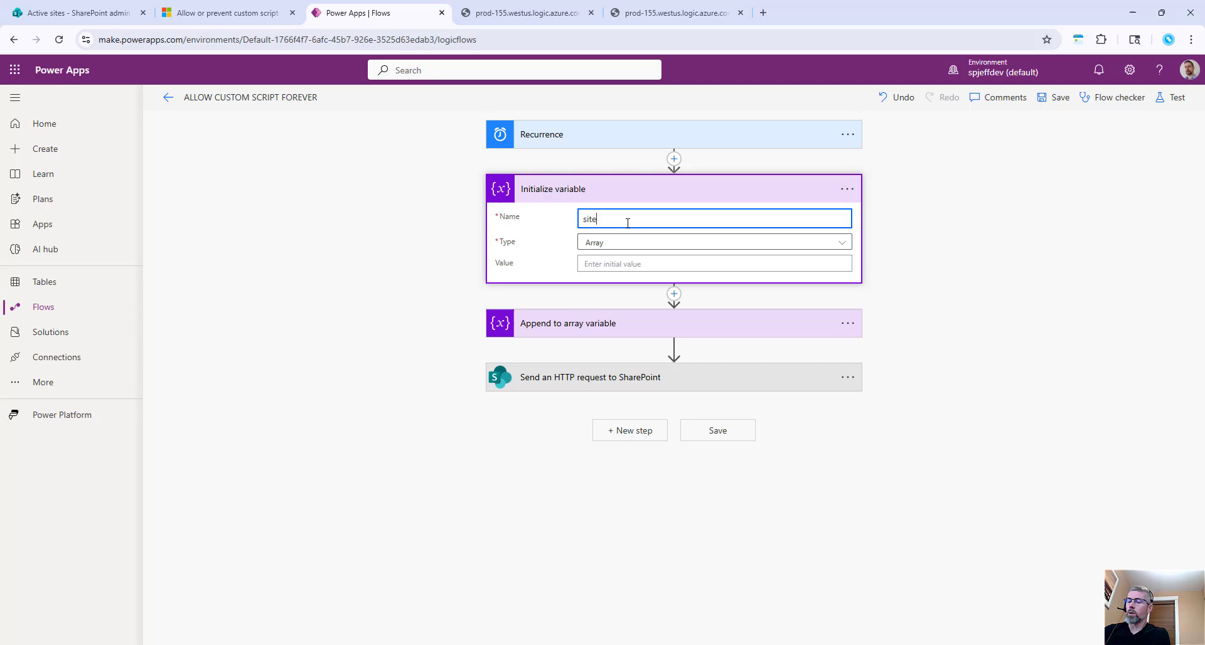
text(GUIDs)
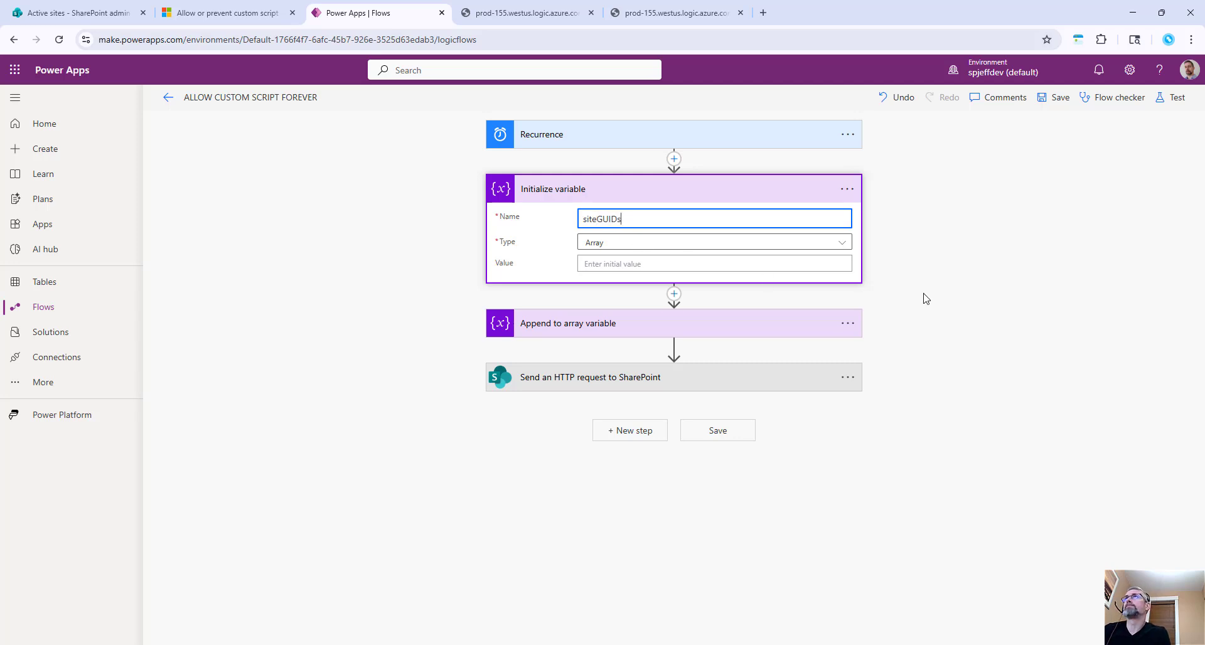
click(748, 326)
click(658, 343)
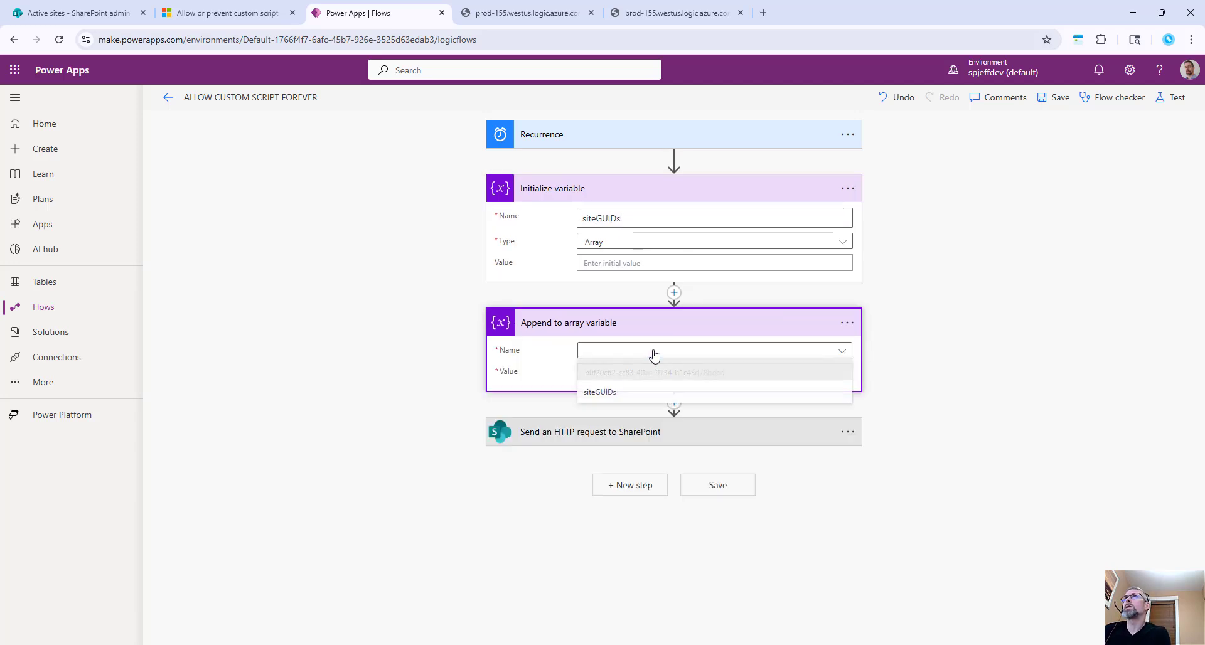
click(649, 389)
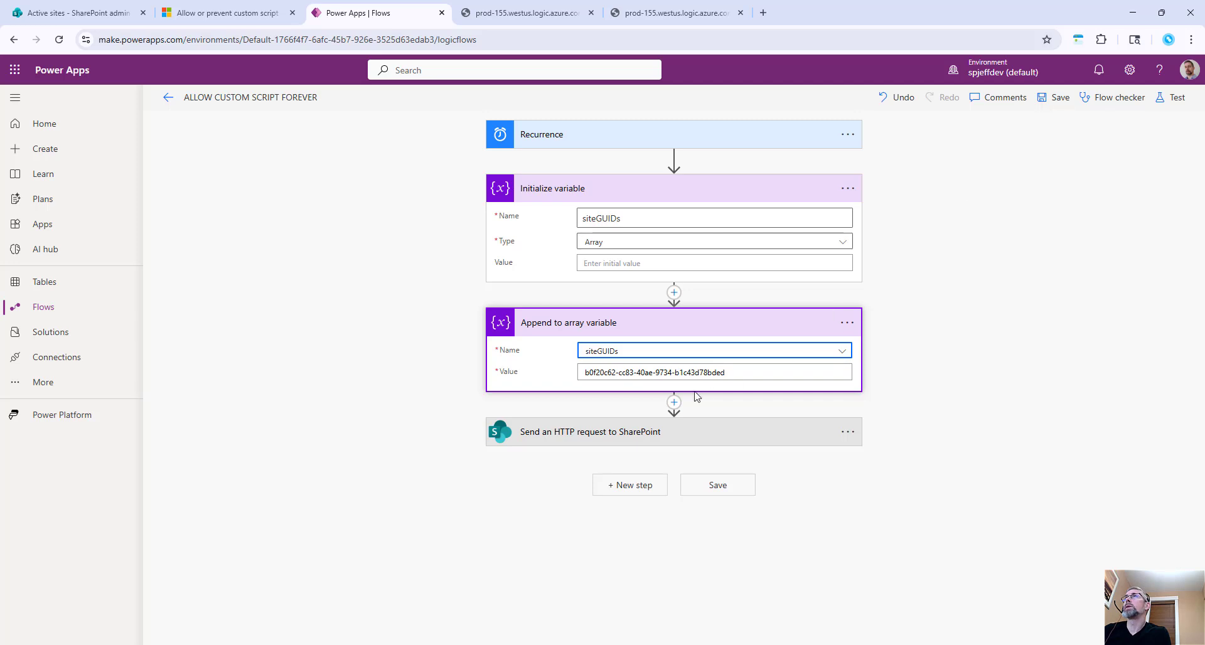
click(673, 402)
Step: Delete the hard-coded site GUID from the SharePoint request Uri and save the flow
click(572, 433)
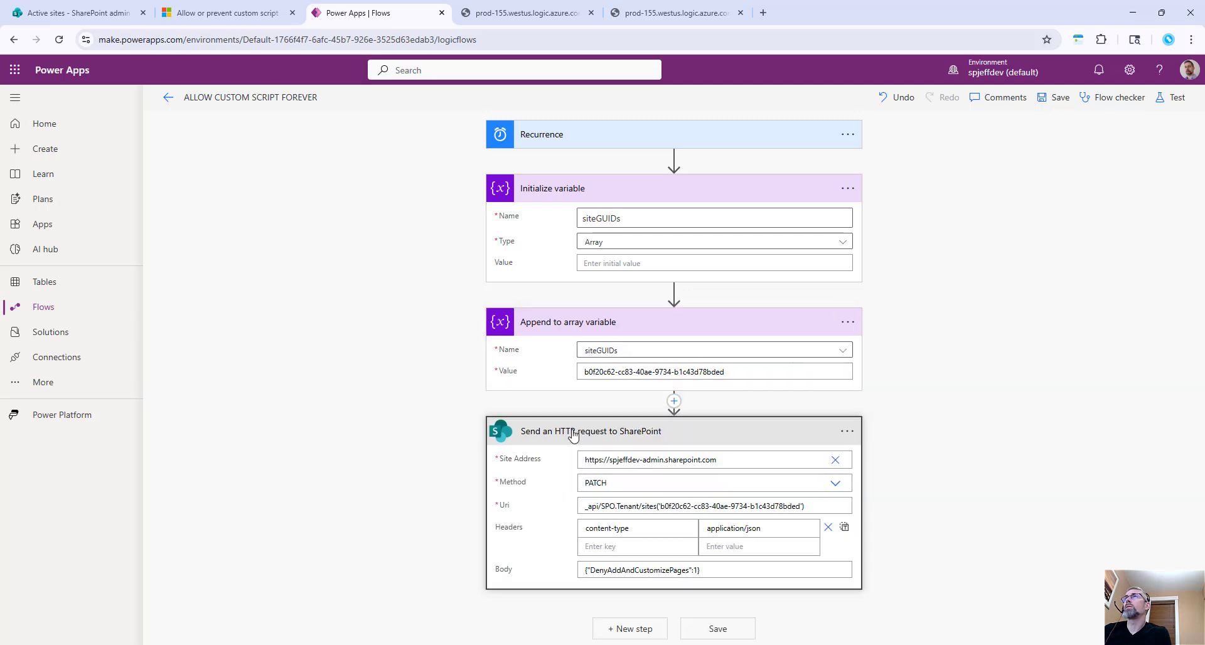
drag(660, 505, 791, 503)
key(BackSpace)
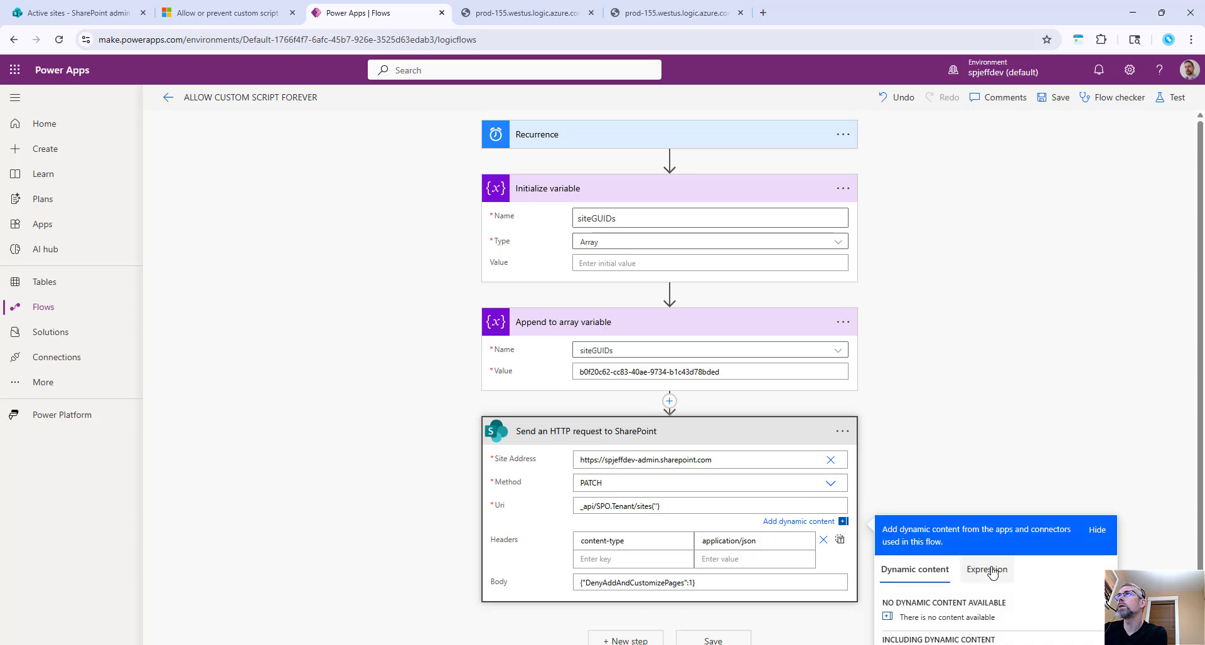
scroll(1004, 565, down, 1)
click(1066, 104)
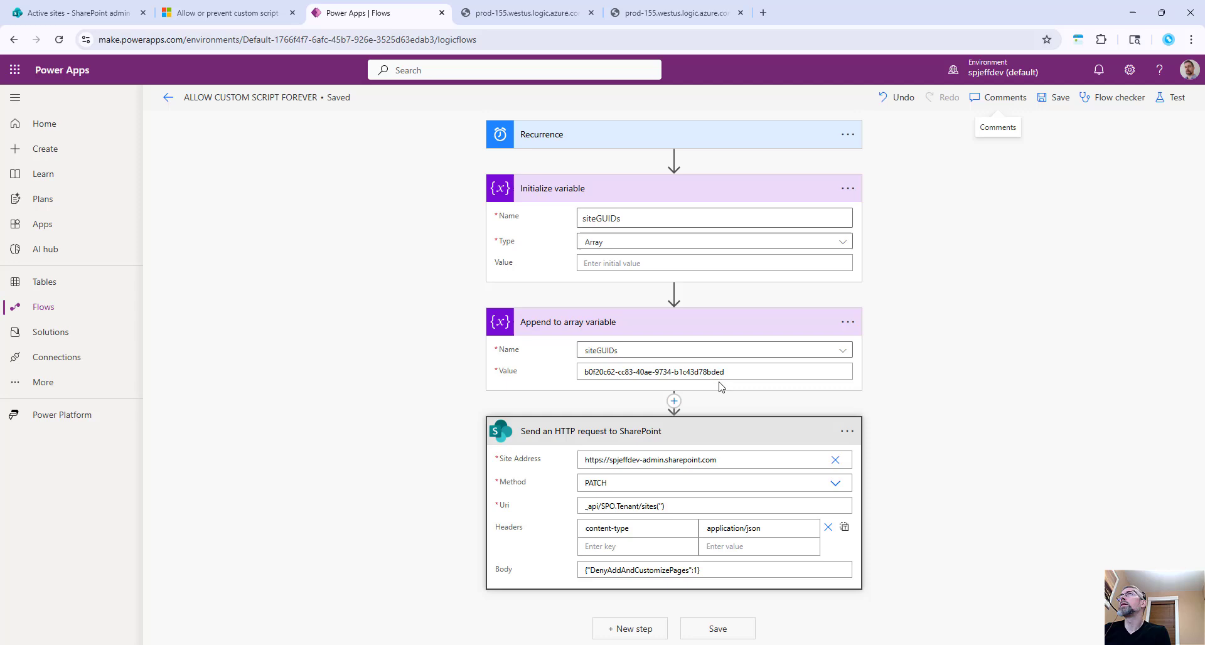
Step: Return to the Uri field and bring up its expression editor and dynamic content list
click(659, 505)
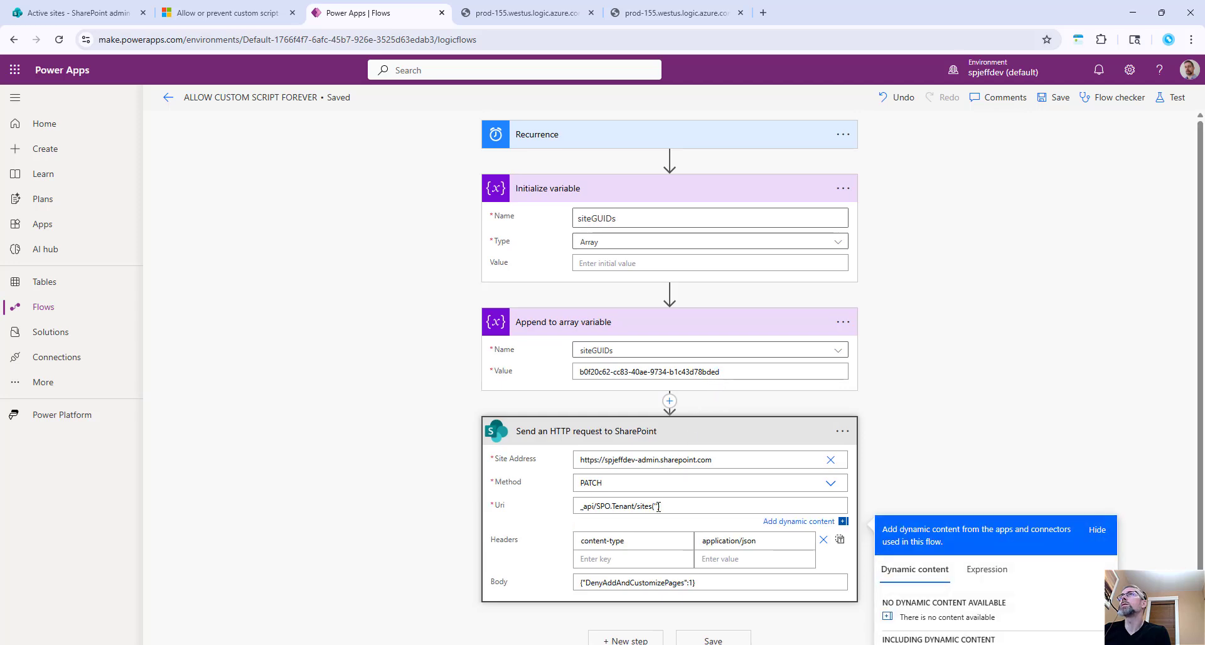
text())
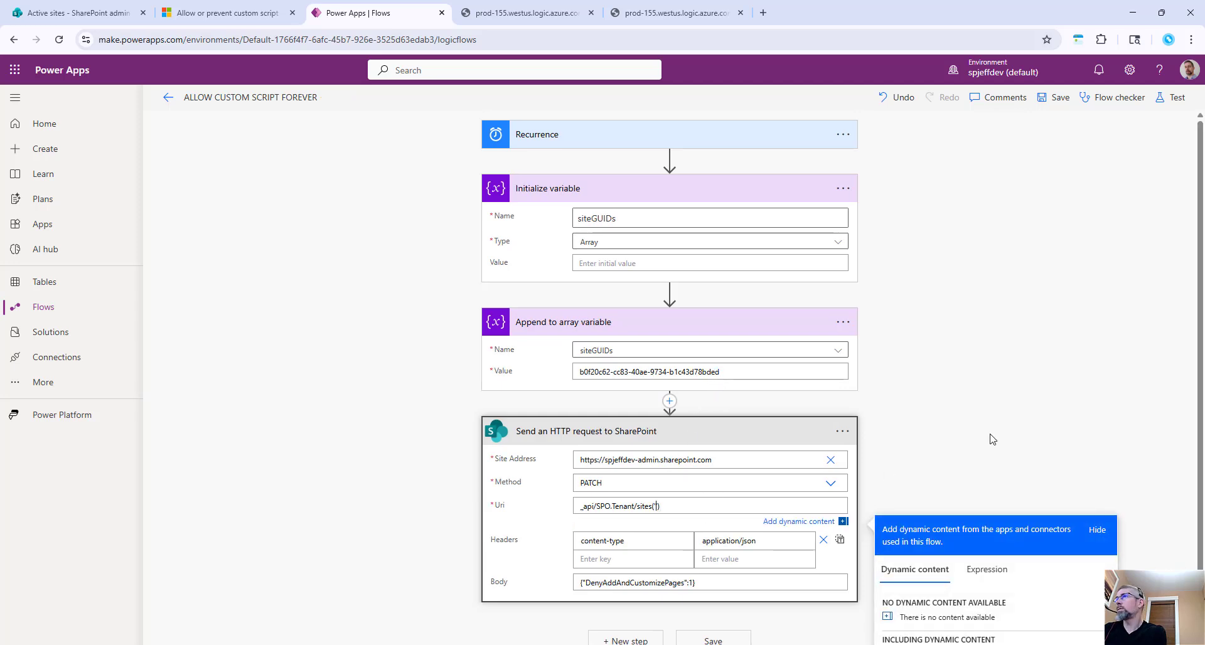
scroll(993, 439, down, 1)
click(976, 527)
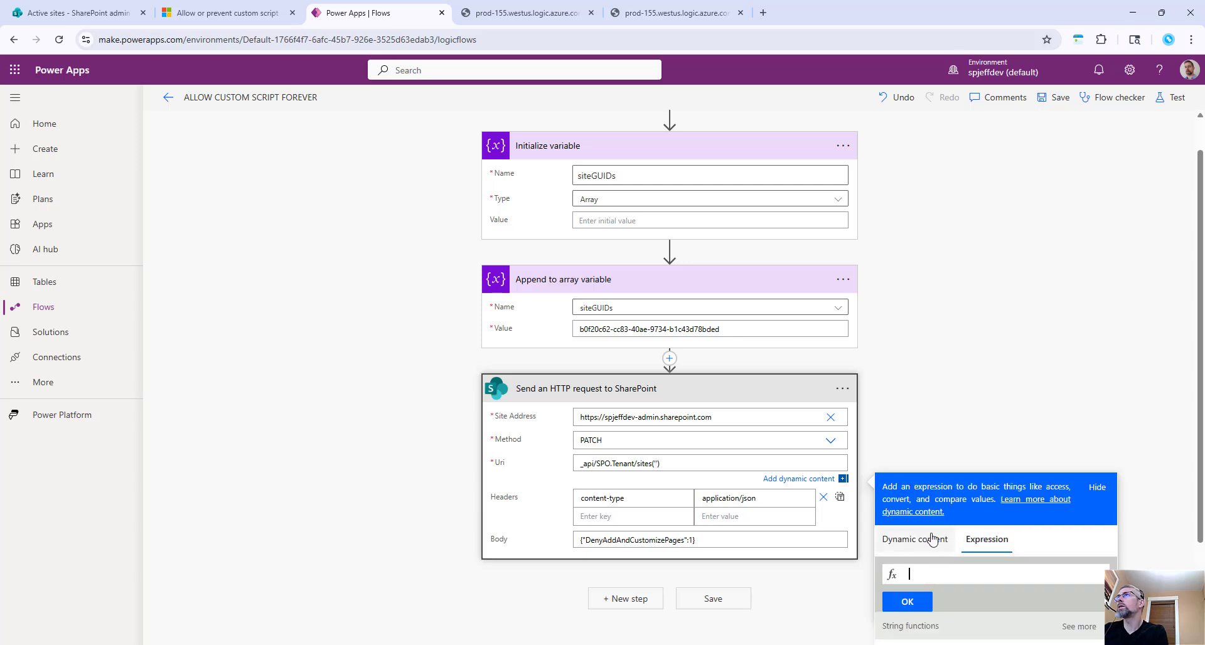
scroll(927, 543, down, 4)
click(929, 368)
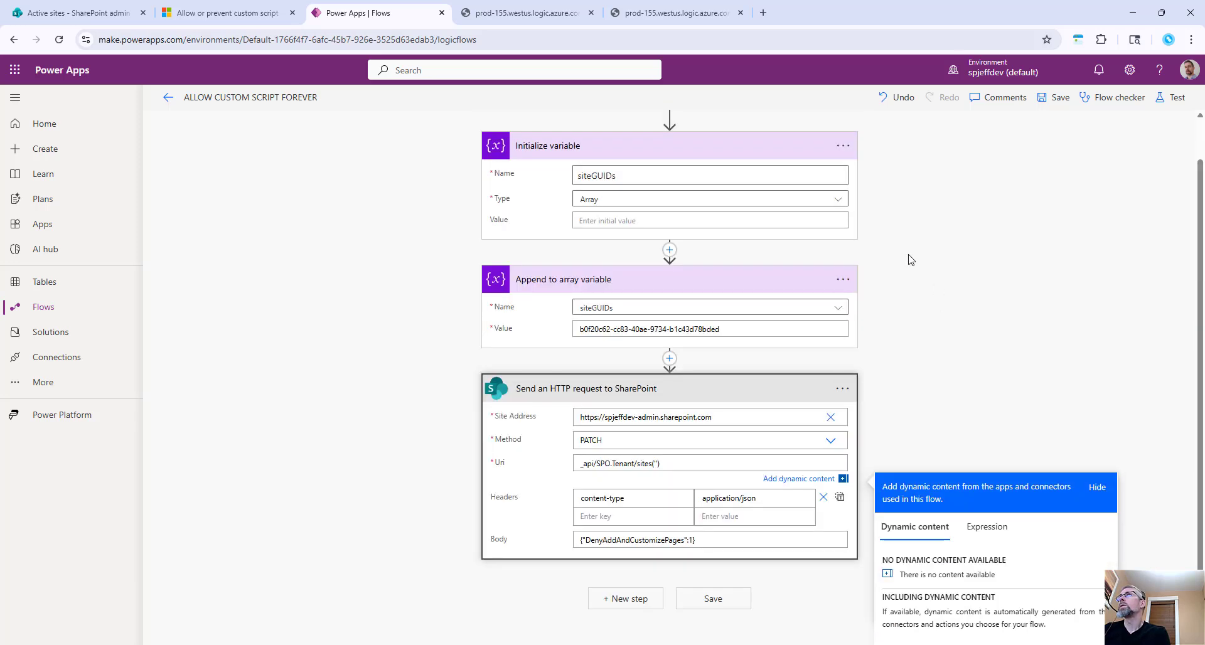
Step: Insert an Apply to each loop step after the append step, ahead of the SharePoint request
click(670, 359)
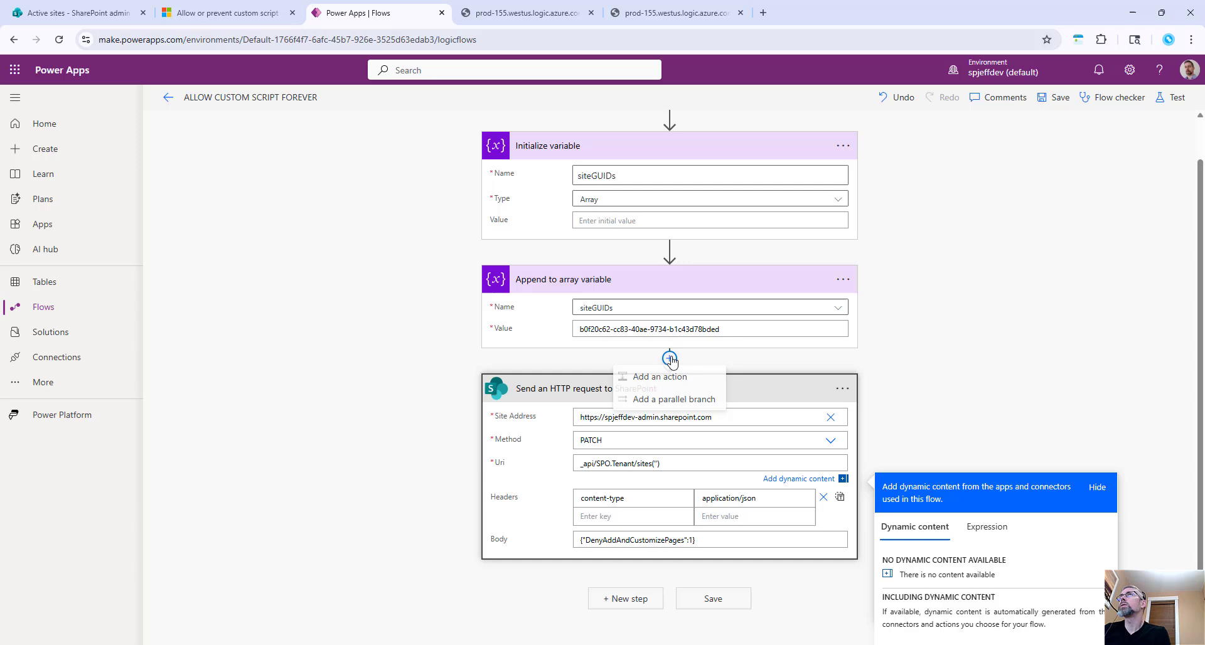
click(672, 401)
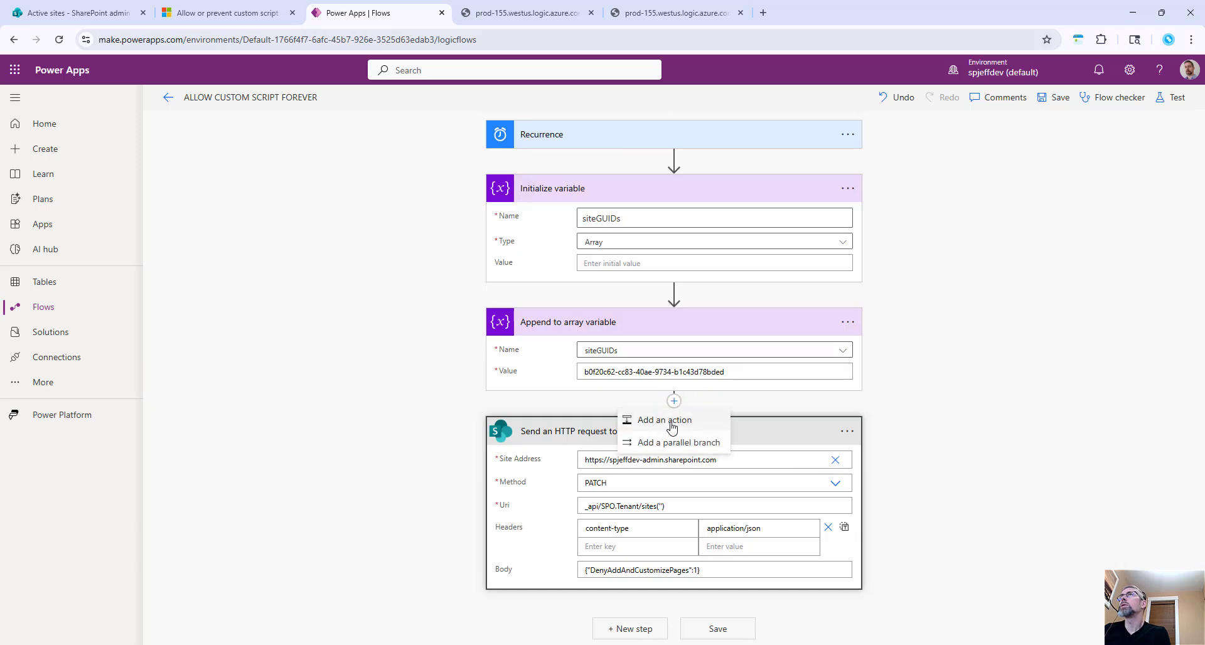
click(660, 419)
text(fore)
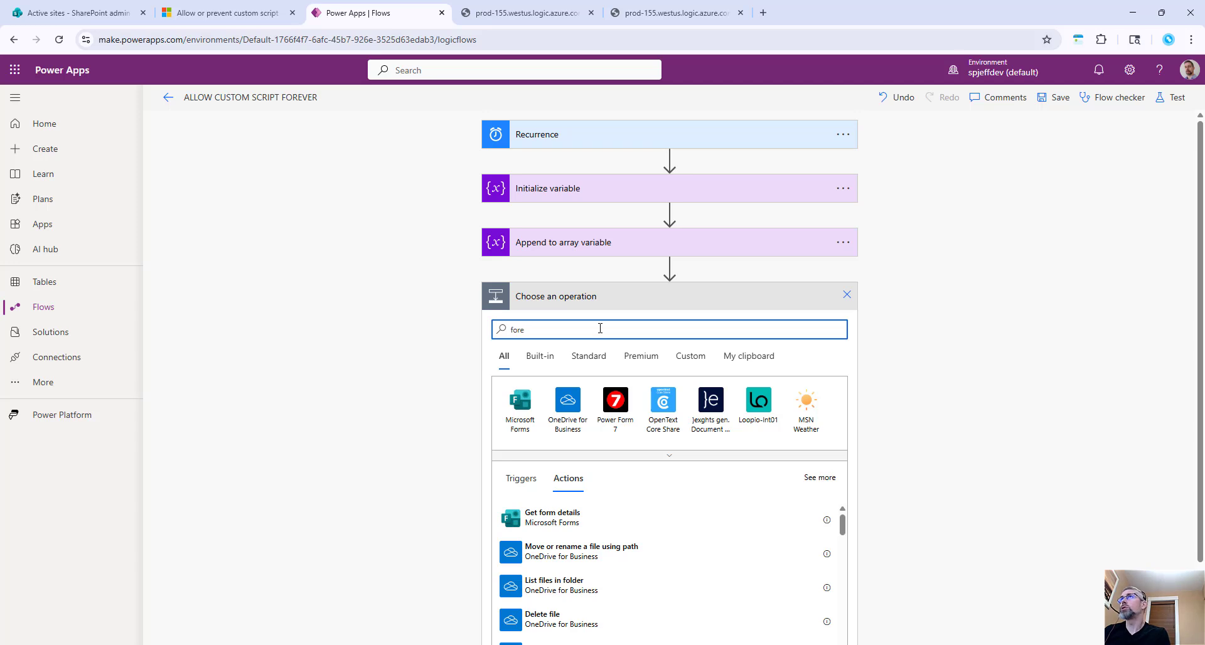
text(ach)
key(Home)
key(Delete)
key(Delete)
key(Delete)
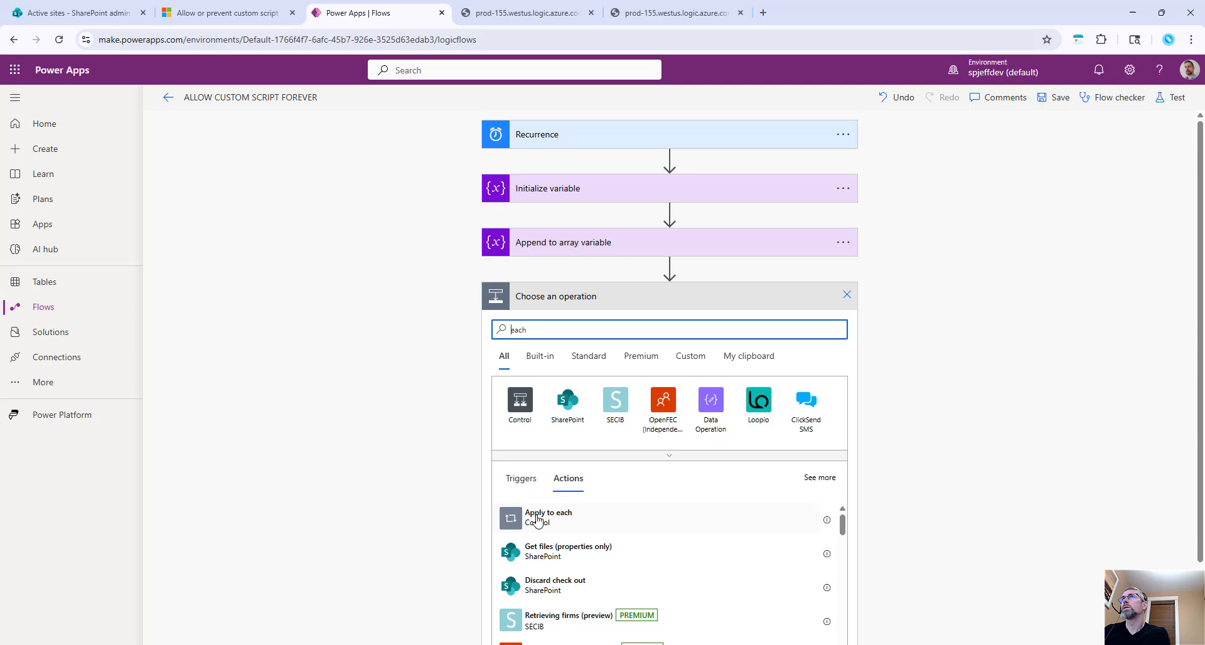
click(537, 518)
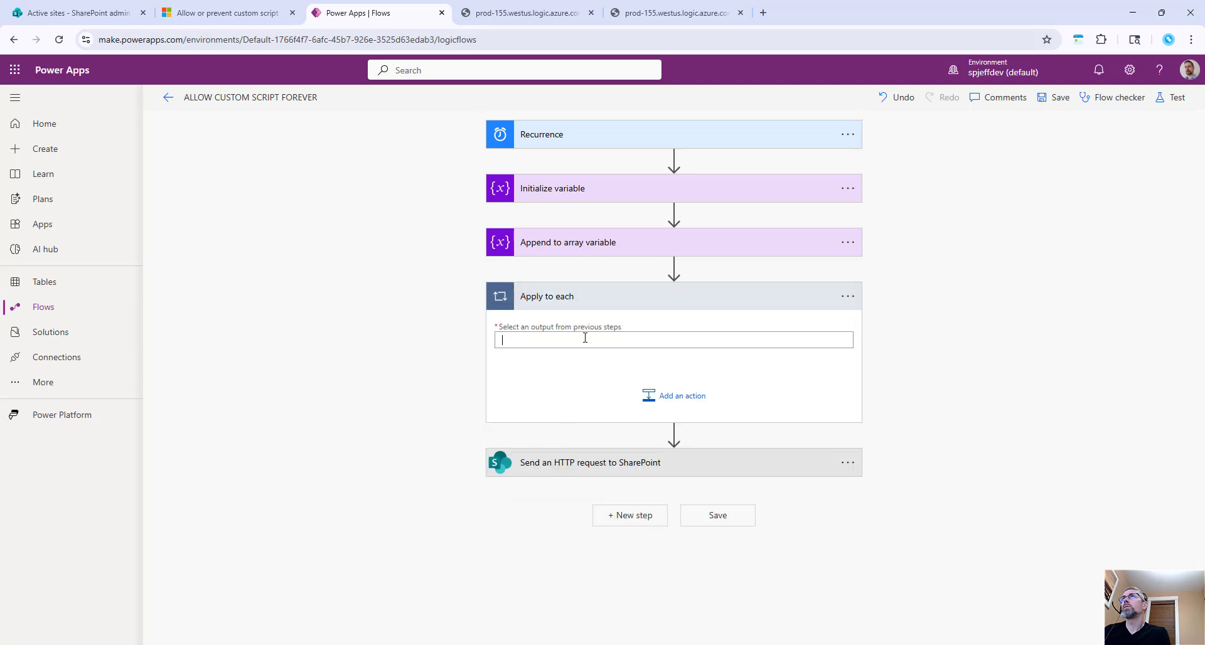
Step: Set siteGUIDs from Dynamic content as the loop's input, removing the duplicate entry
click(937, 500)
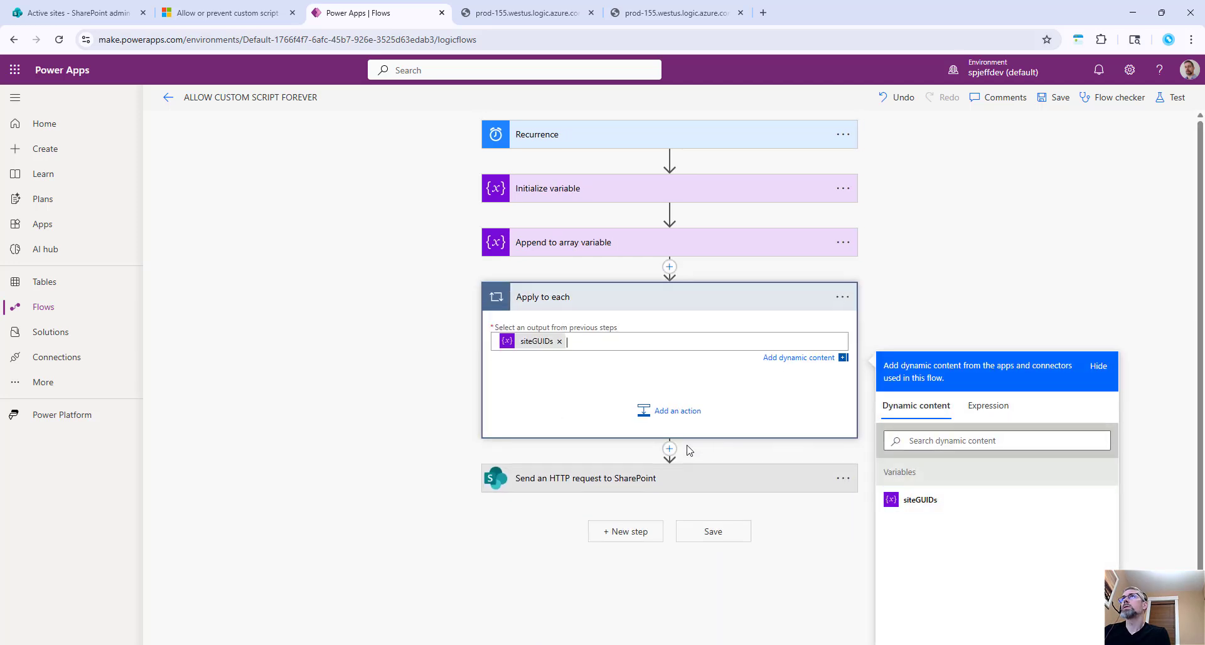
click(929, 502)
click(627, 342)
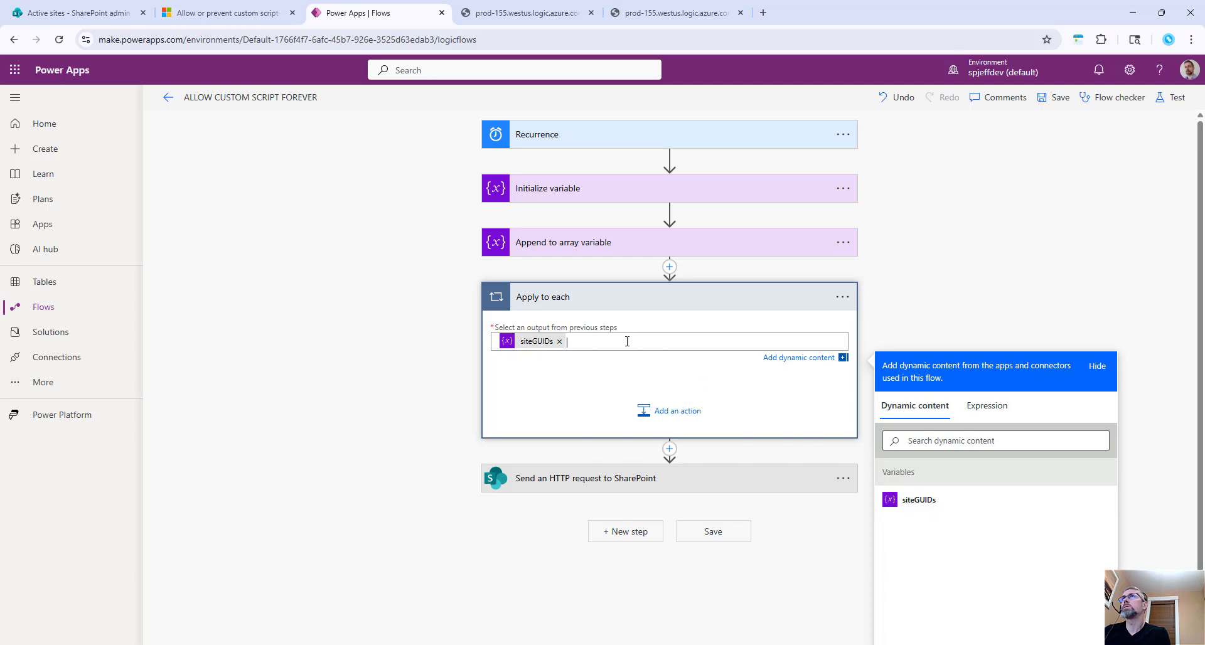
click(629, 478)
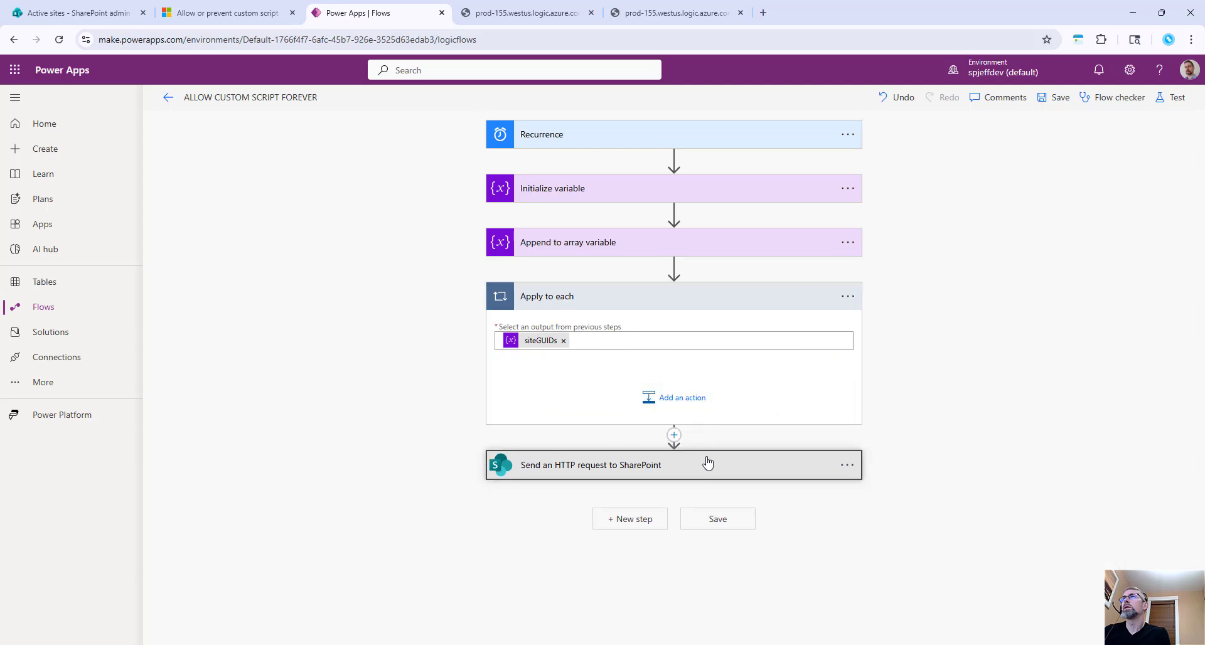
Step: Drop the Send an HTTP request card into Apply to each, use Current item in its Uri, and save
drag(707, 462, 688, 389)
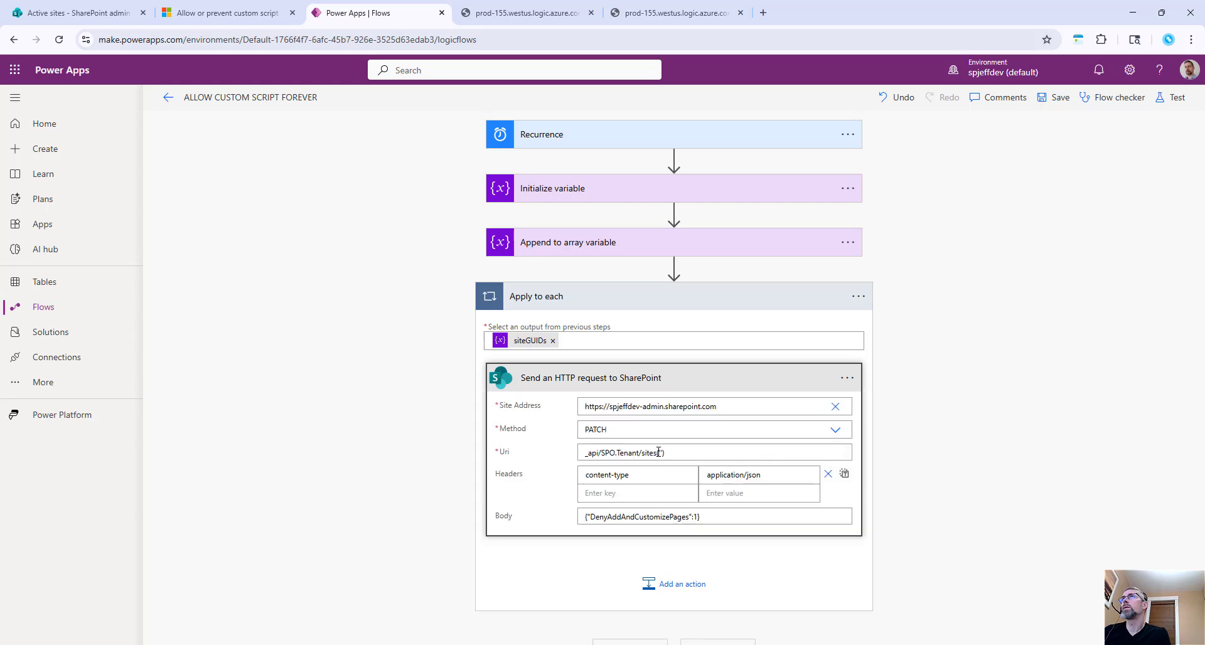
click(664, 453)
click(919, 606)
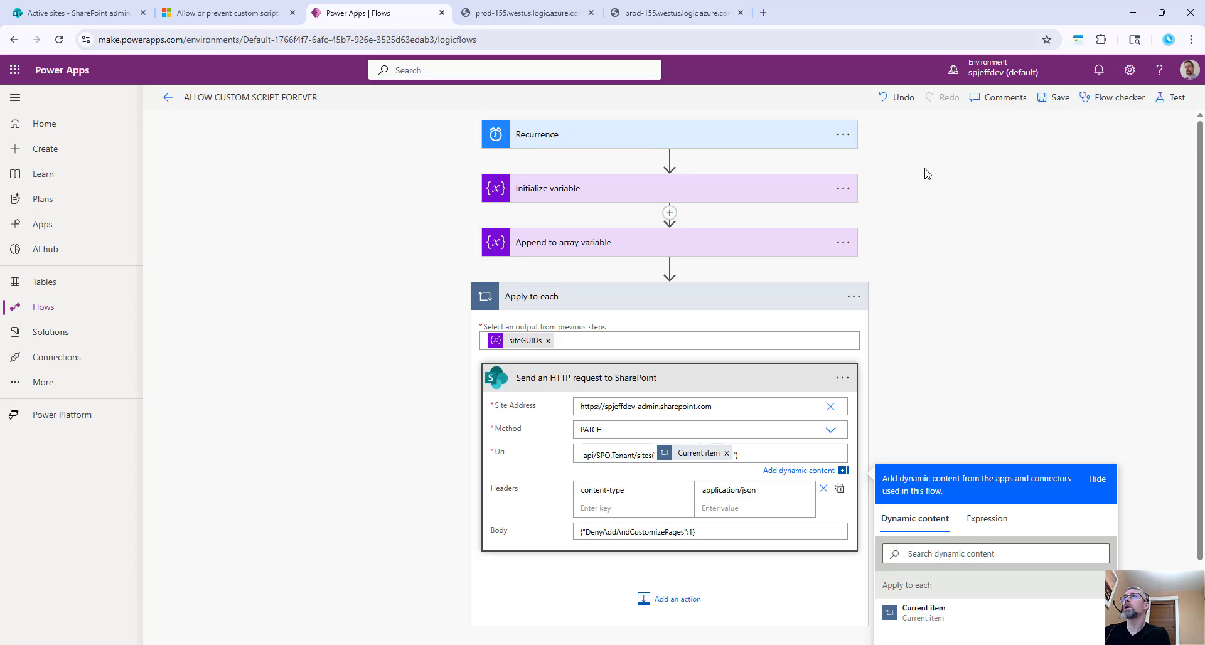
click(1044, 100)
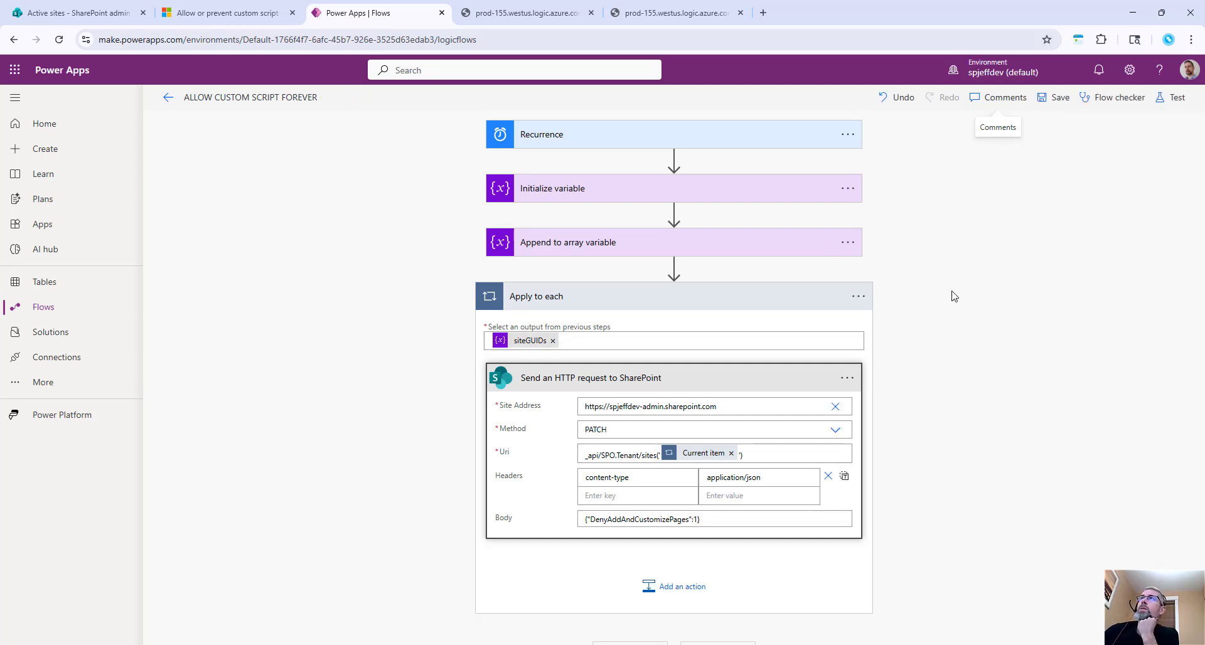
click(745, 251)
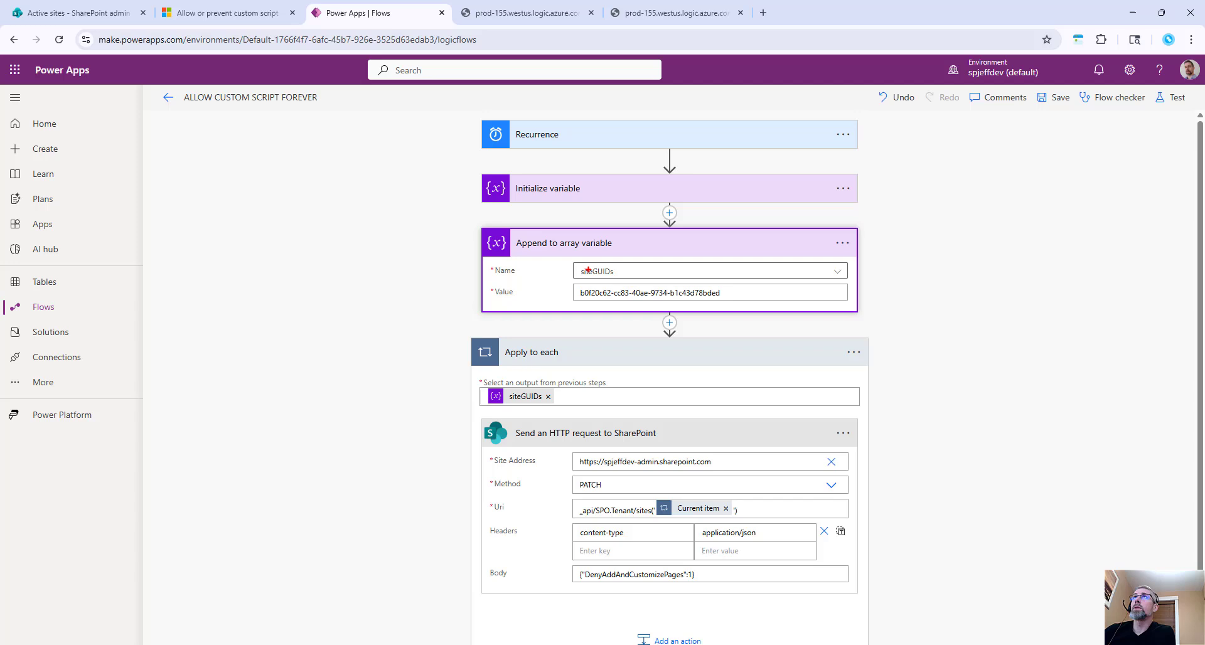
Step: Annotate the Append to array variable step with the note 'get items / SP list', then clear it
mouse_move(524, 279)
mouse_down()
mouse_move(630, 264)
mouse_move(406, 277)
mouse_up()
text(tget item)
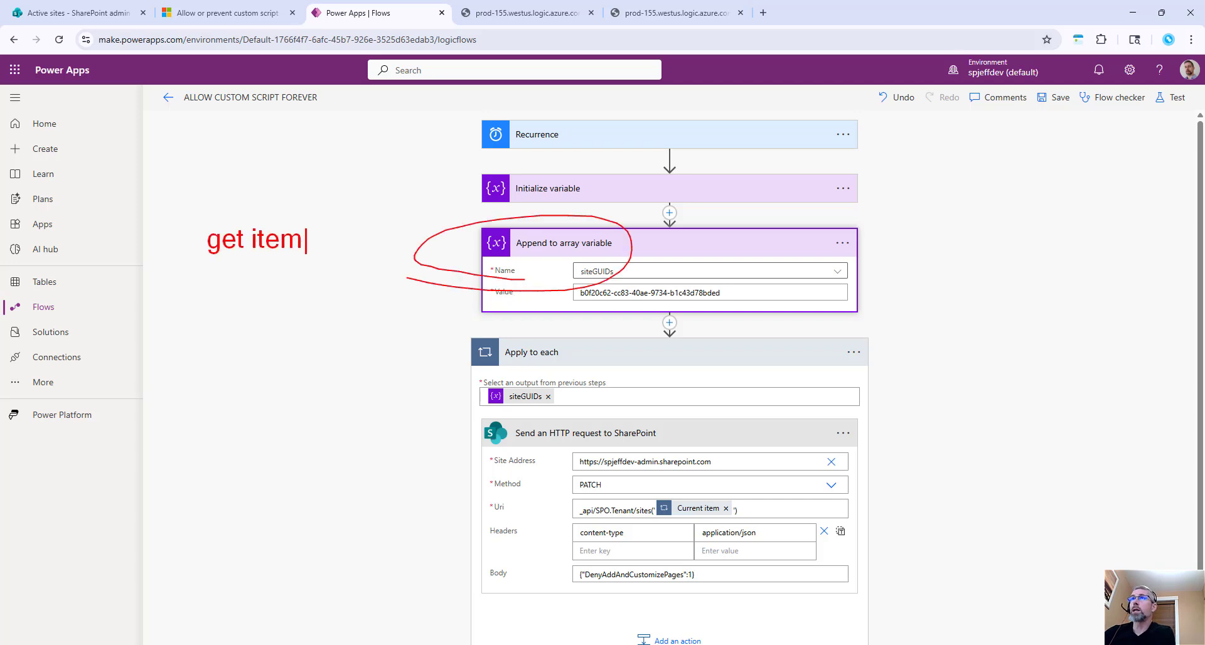
text(s)
key(Return)
text(SP list)
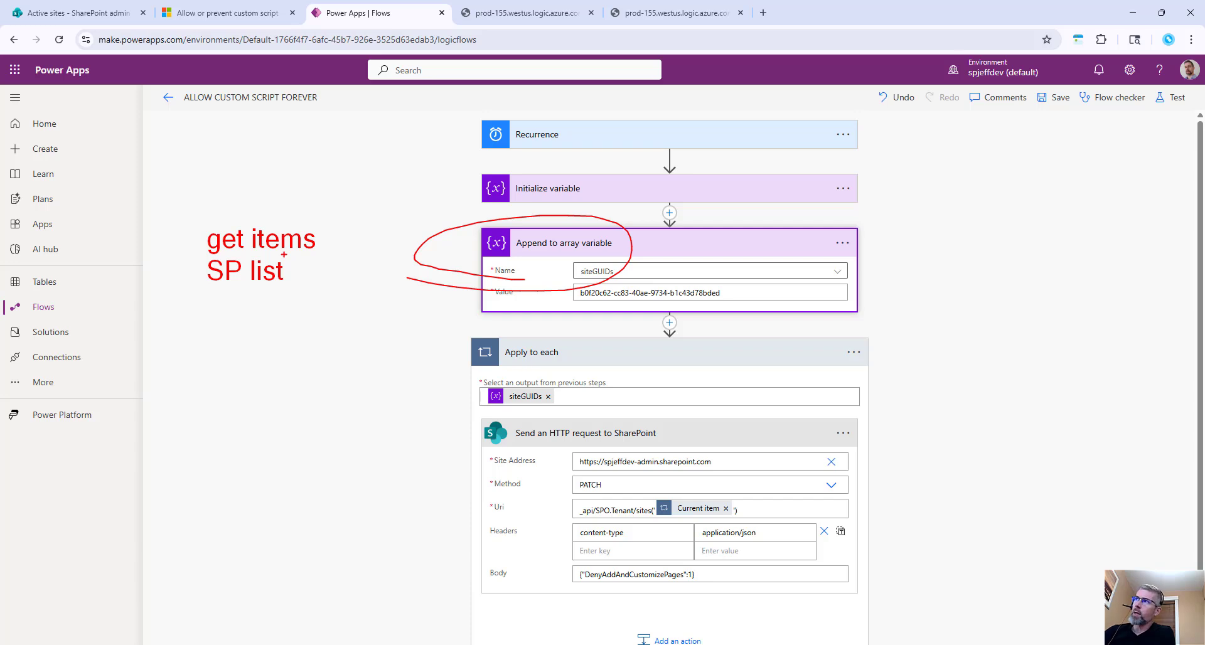
key(Escape)
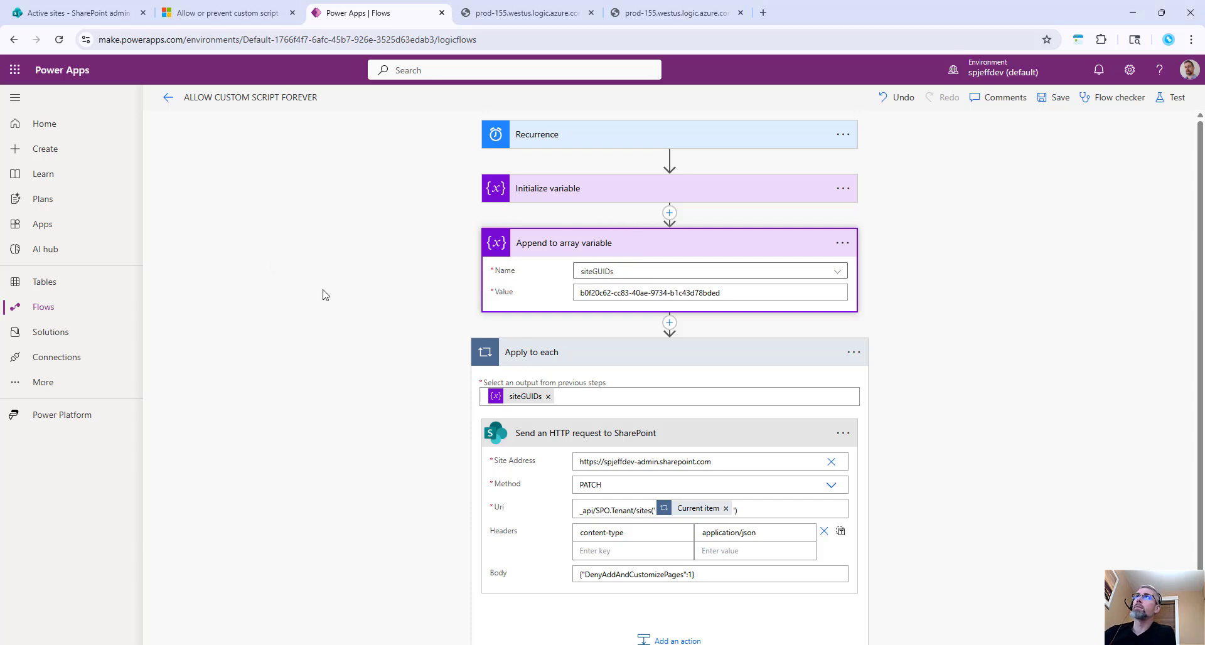
Step: Box the variable steps, the loop and the Current item token, label it 'GUID', then clear annotations
drag(454, 160, 656, 308)
drag(421, 324, 590, 417)
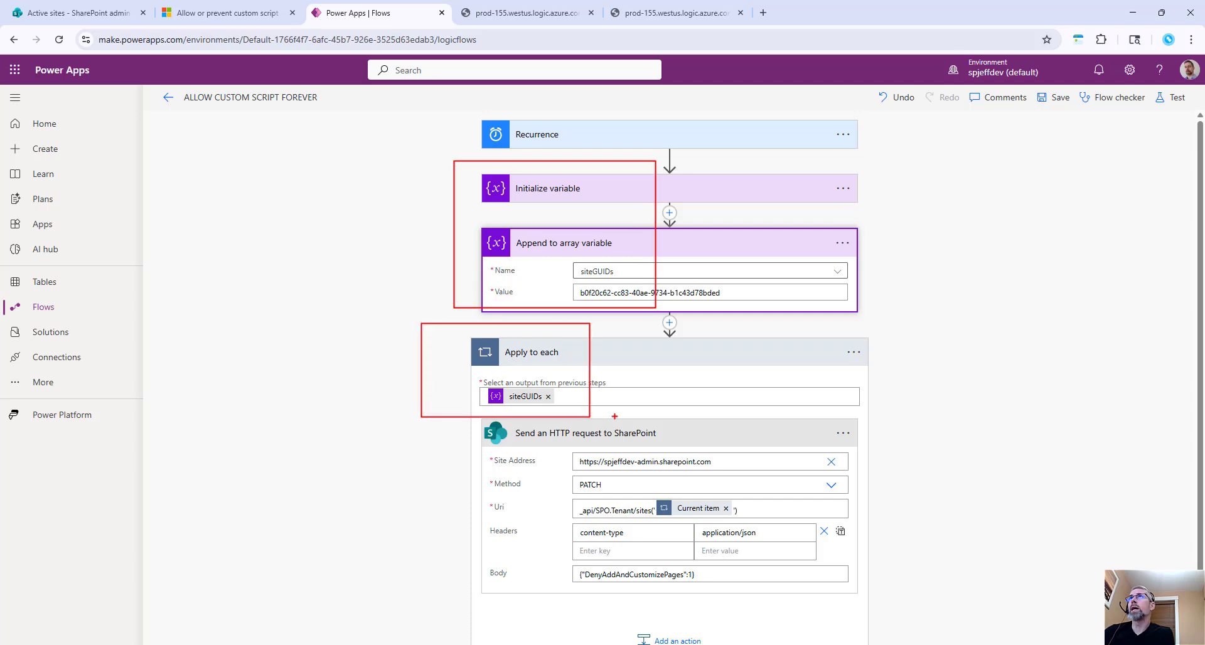
mouse_move(606, 375)
mouse_down()
mouse_move(646, 644)
mouse_move(407, 465)
mouse_move(445, 496)
mouse_up()
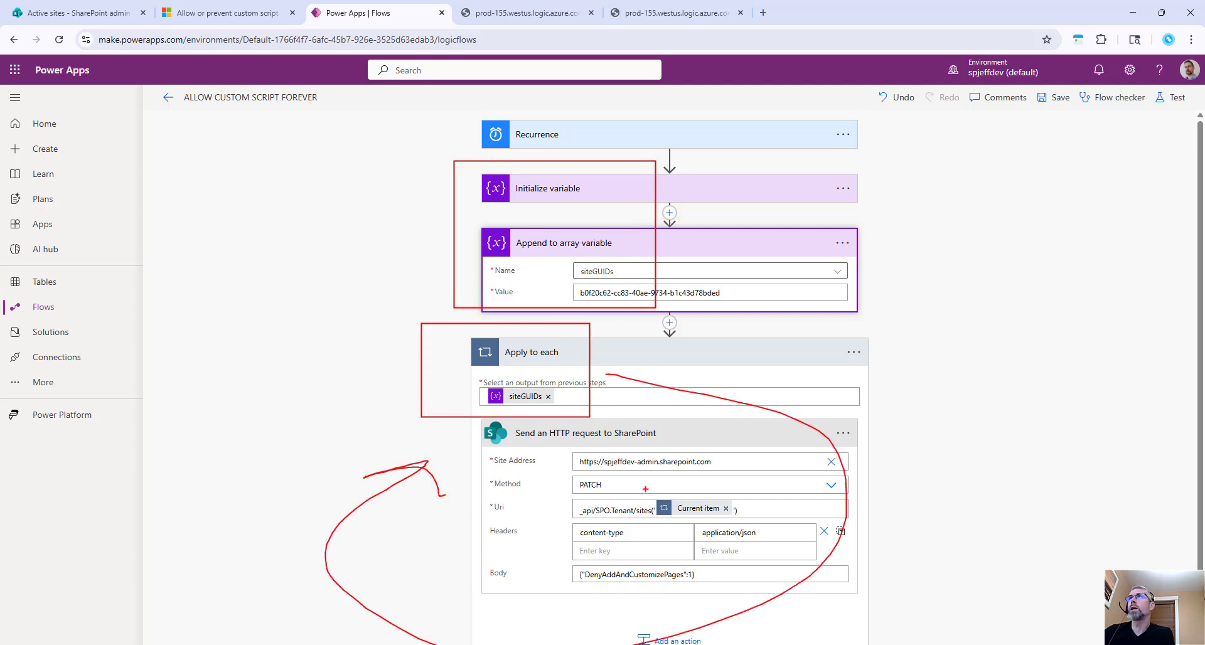
drag(644, 488, 765, 525)
key(Return)
text(g)
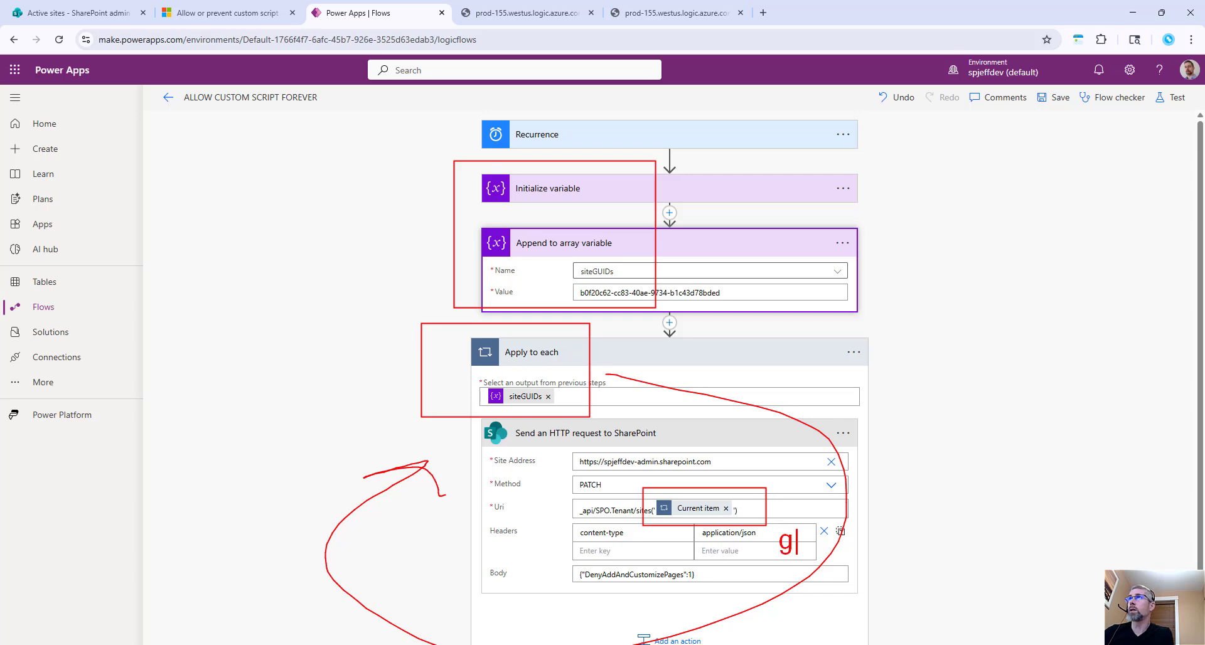
key(BackSpace)
text(GUID)
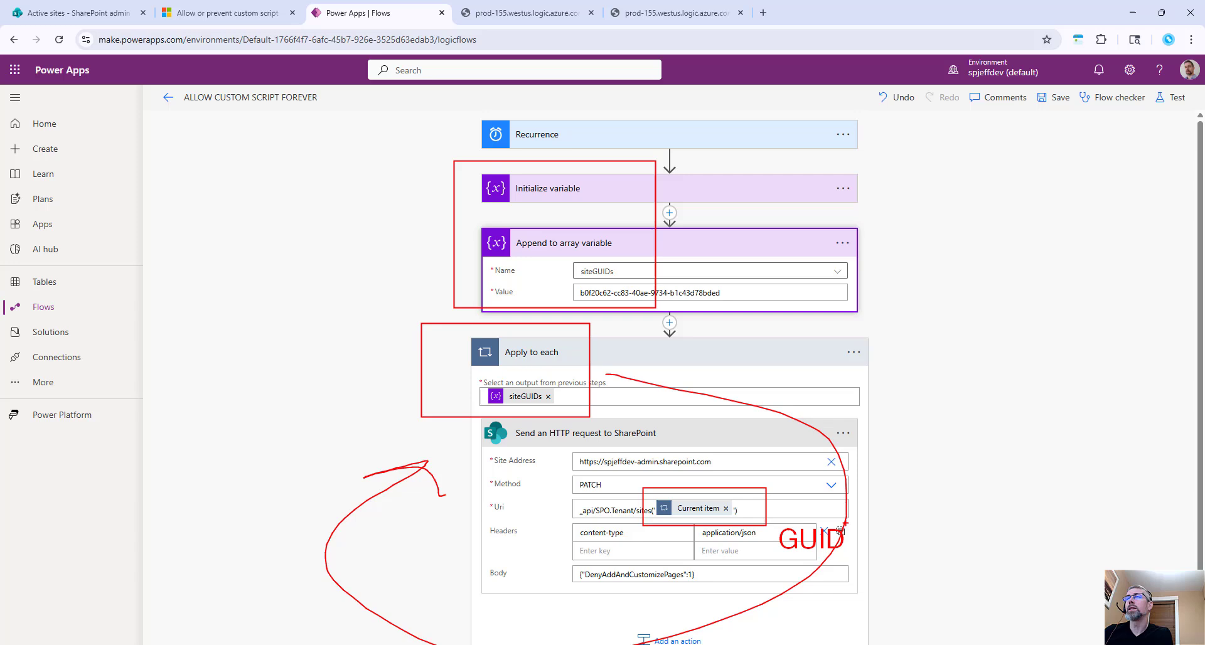
key(Escape)
Step: Save the flow and open the Test site's Custom scripts setting in SharePoint admin center
click(1061, 99)
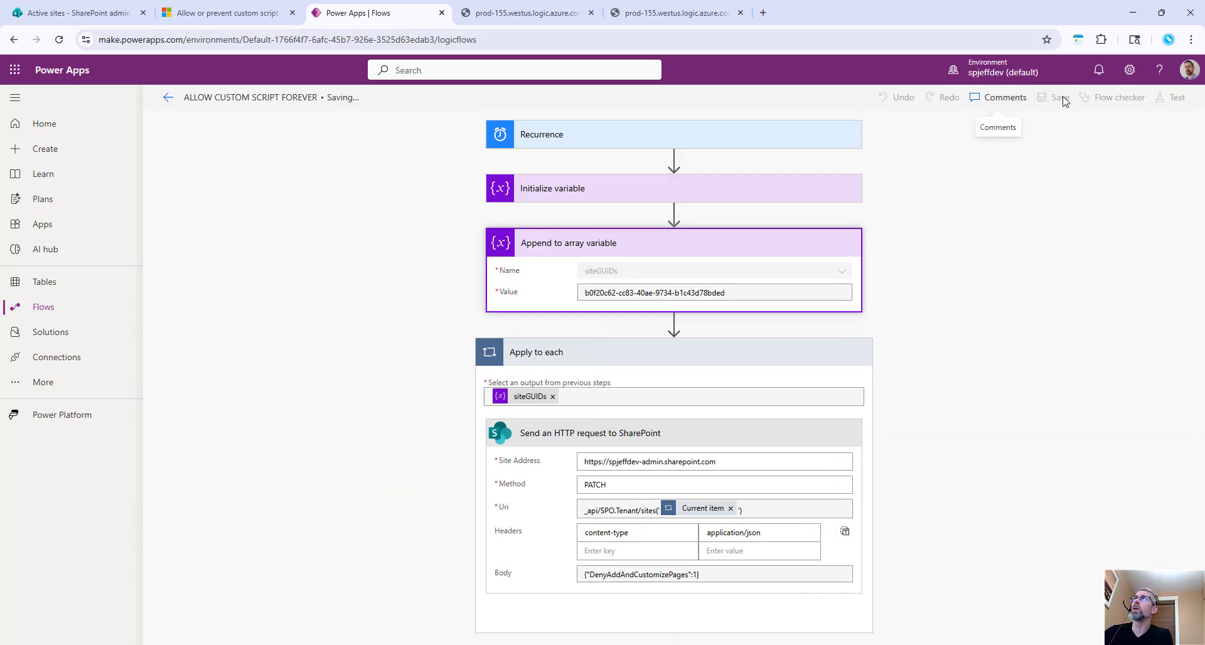
click(58, 13)
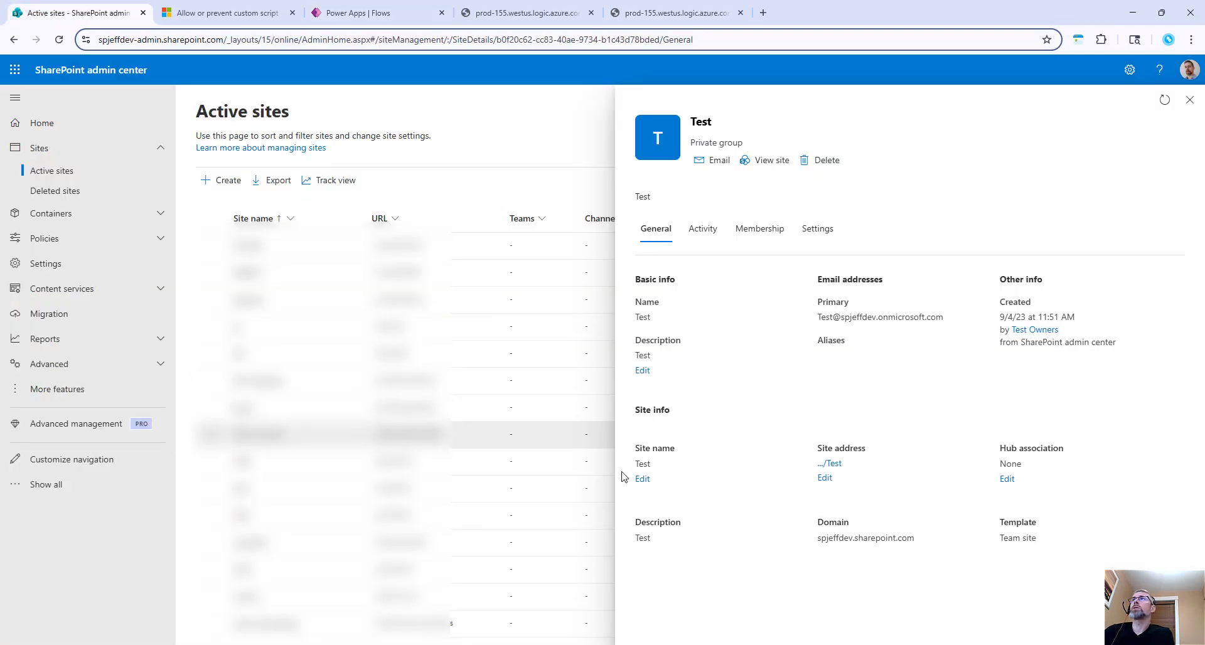
click(817, 229)
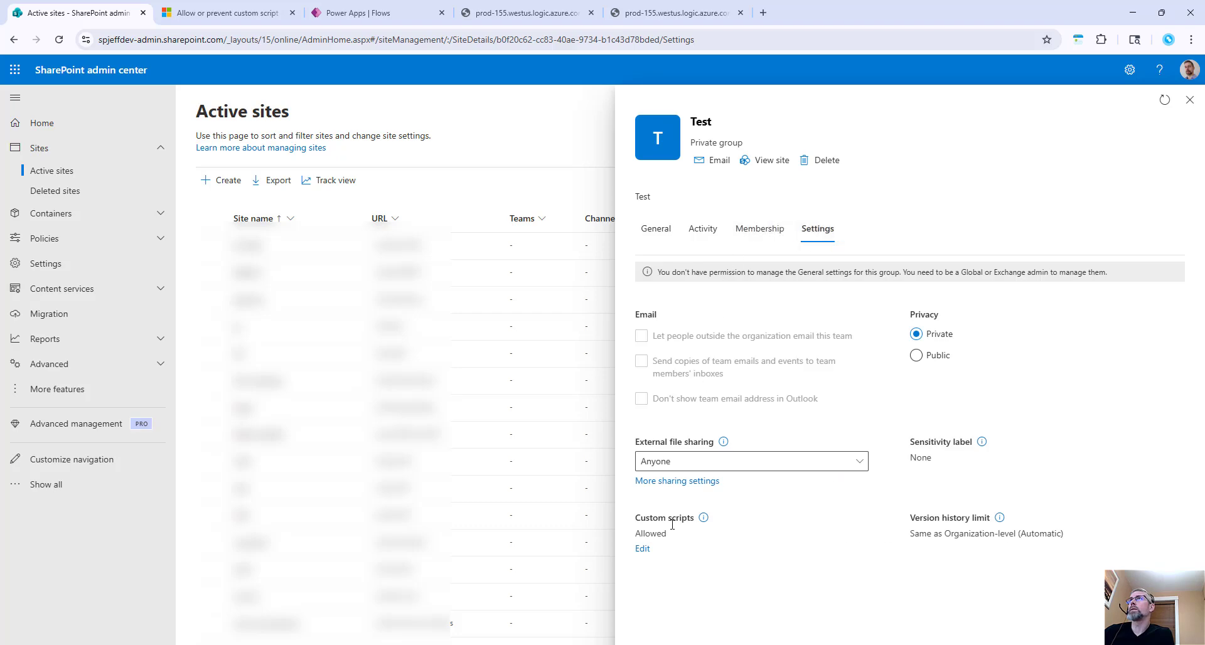
click(641, 548)
Step: Set Custom scripts to Blocked, reload to confirm, and return to the flow editor
click(669, 293)
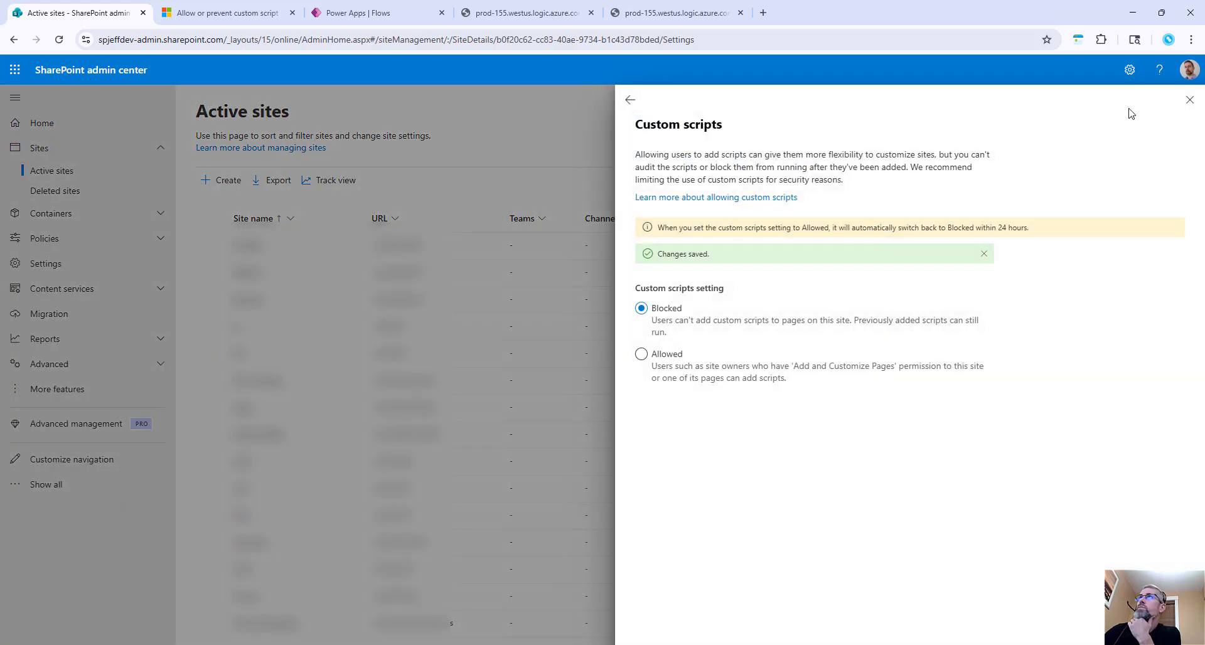
click(1190, 101)
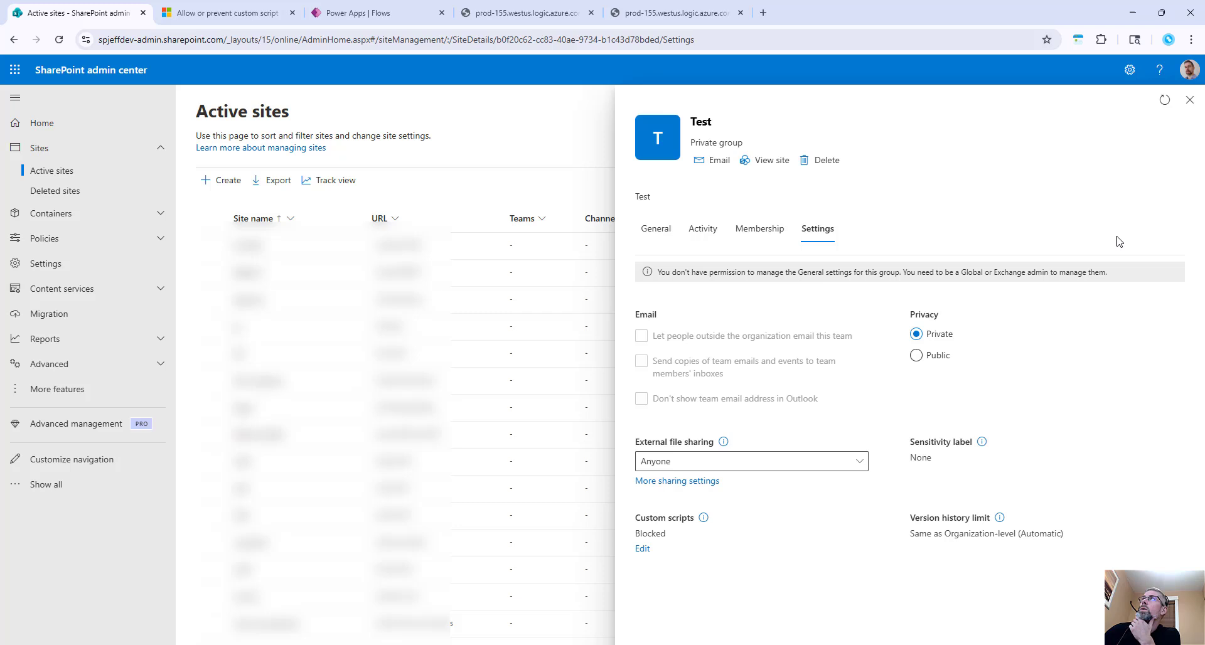
click(58, 40)
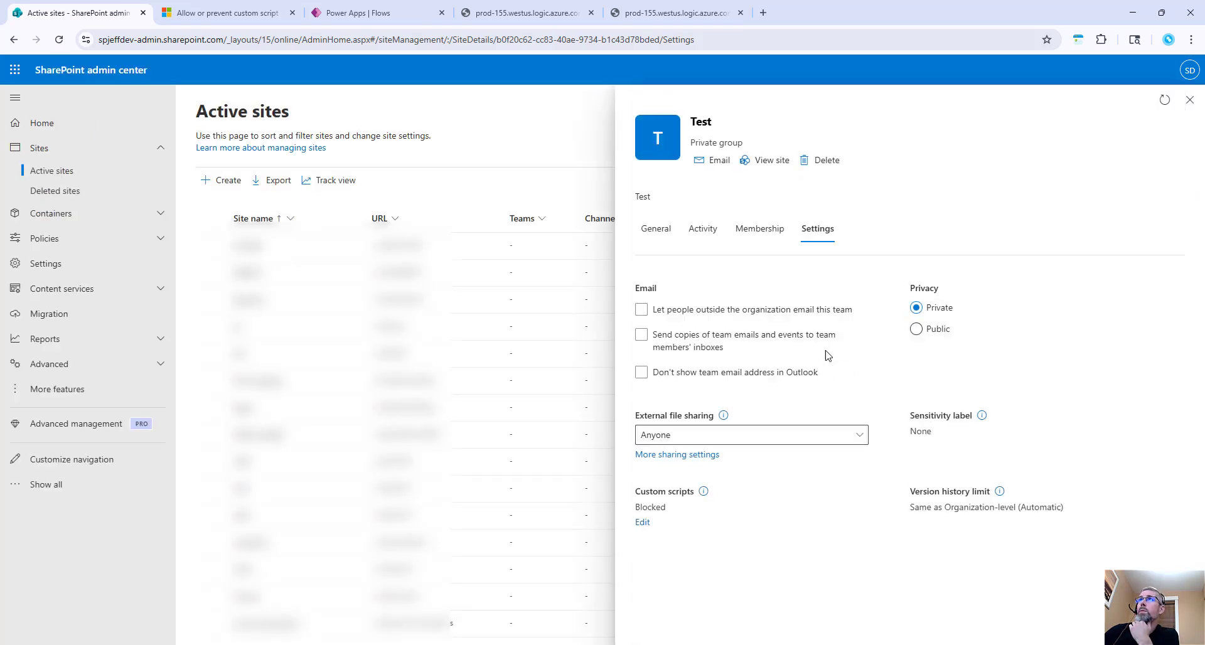
click(365, 13)
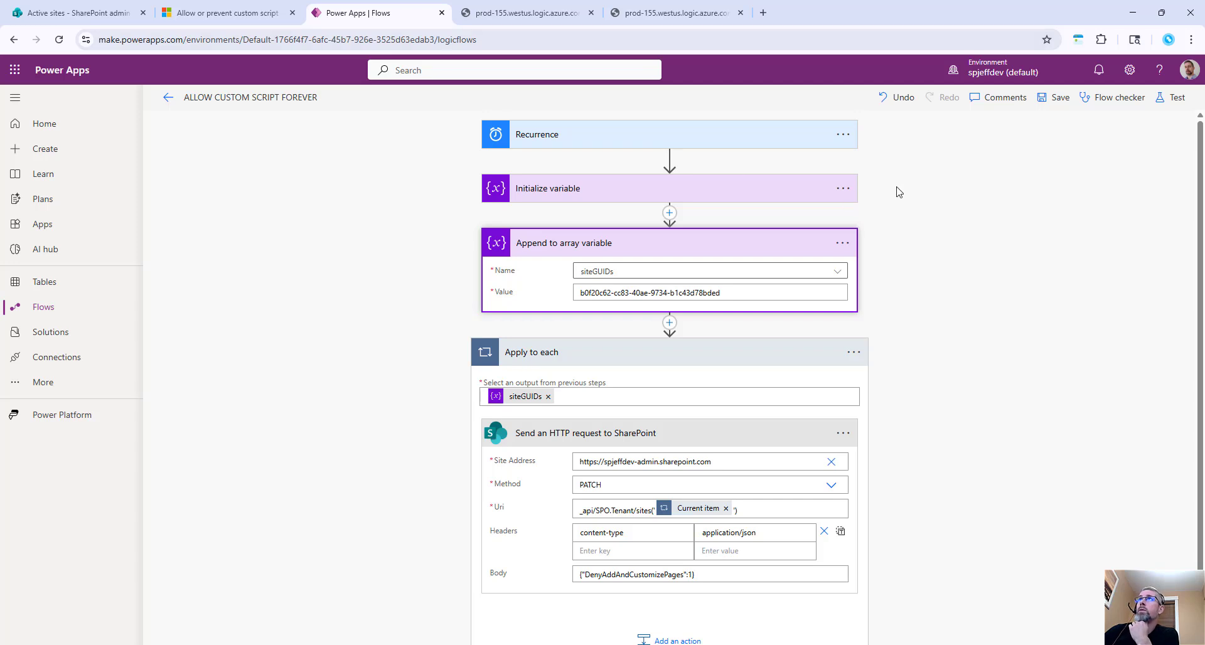
Step: Start a manual Test of the flow with Run flow, then open the Flow Runs page
click(1162, 100)
click(1006, 129)
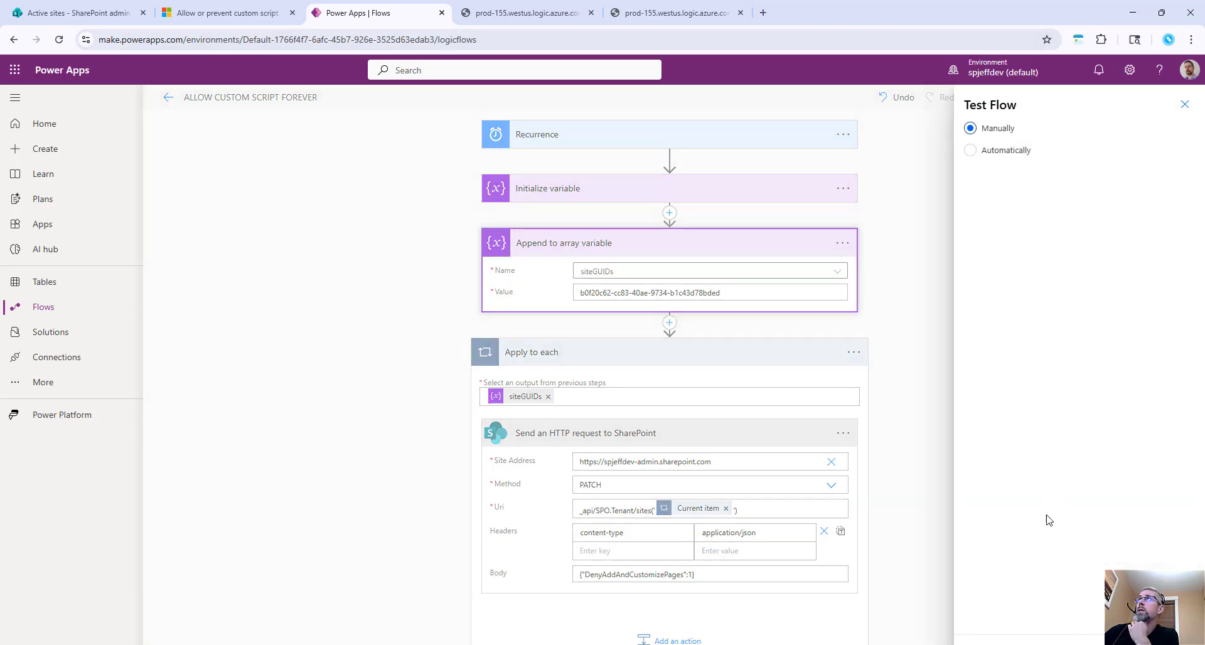
click(1017, 634)
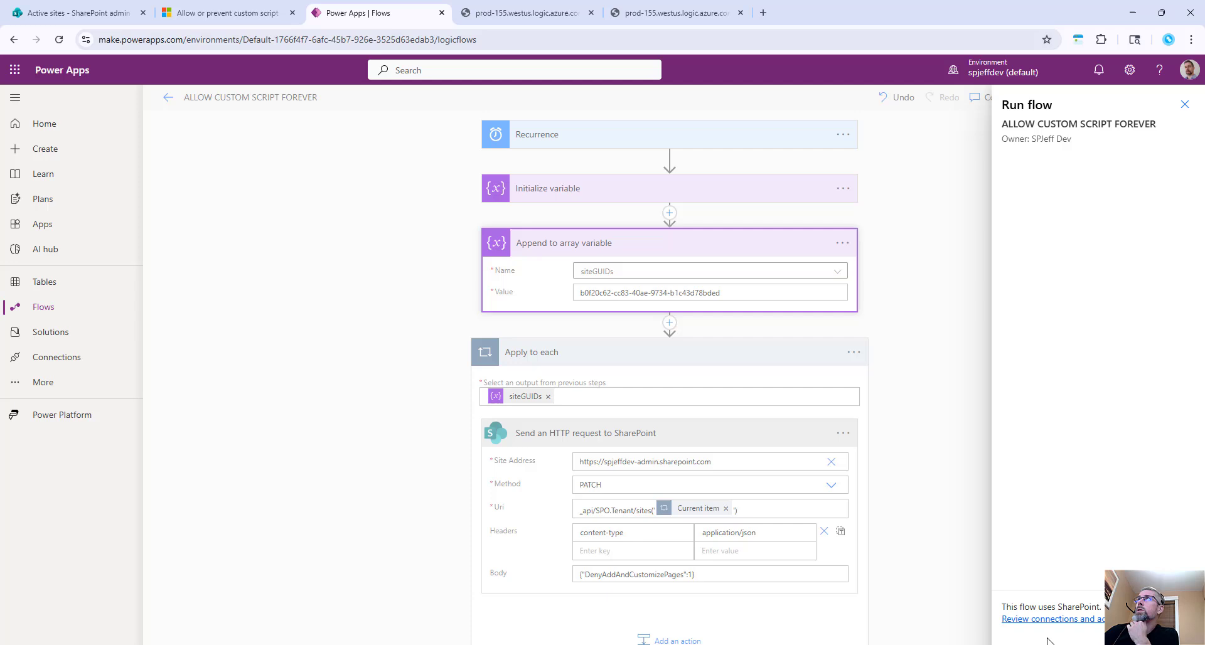
click(1068, 628)
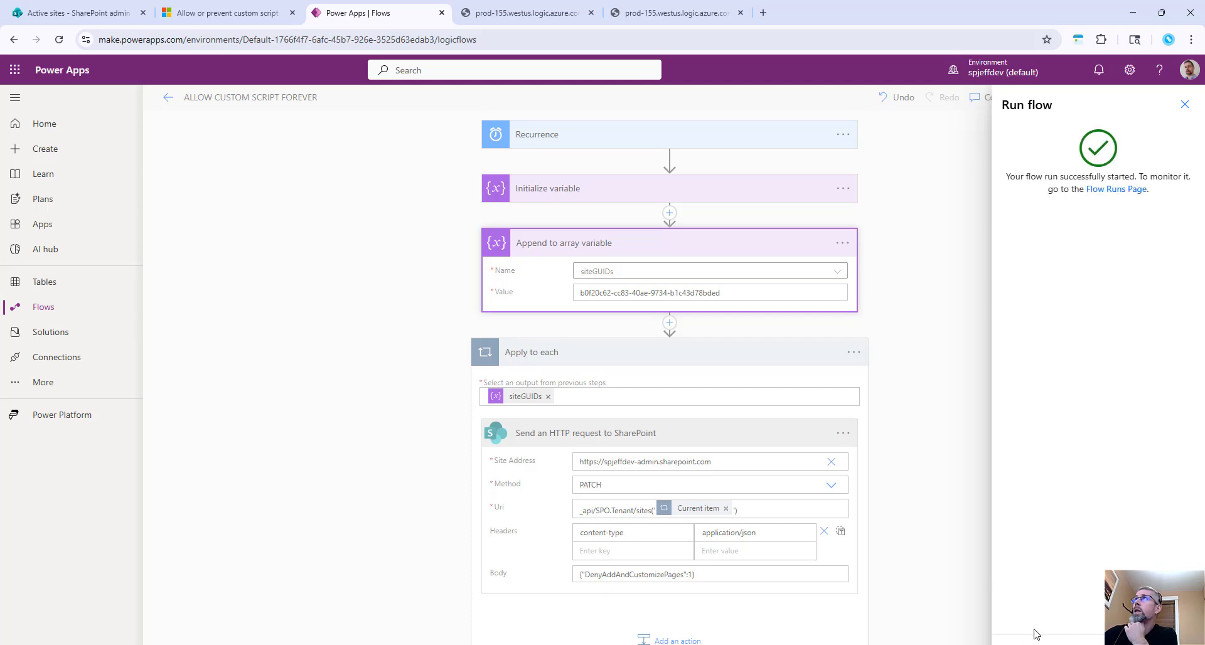
click(1116, 189)
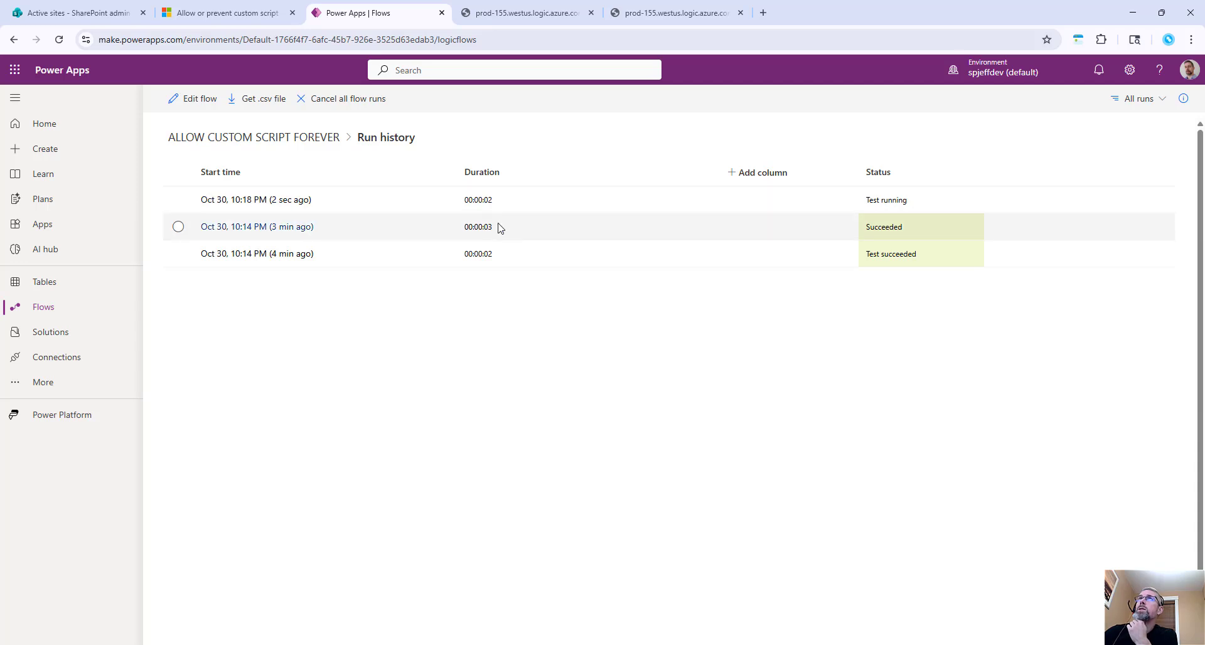
Step: Open the latest run and view the Append to array and Initialize variable steps' inputs
click(288, 200)
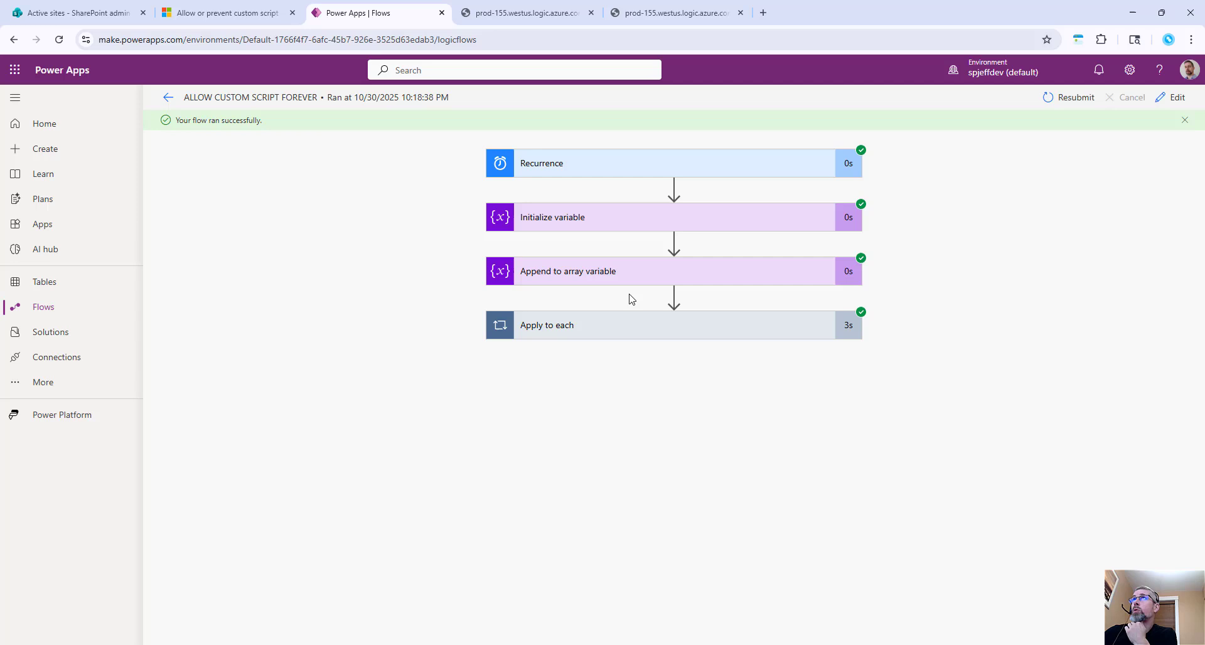
click(617, 274)
click(619, 229)
scroll(663, 448, down, 1)
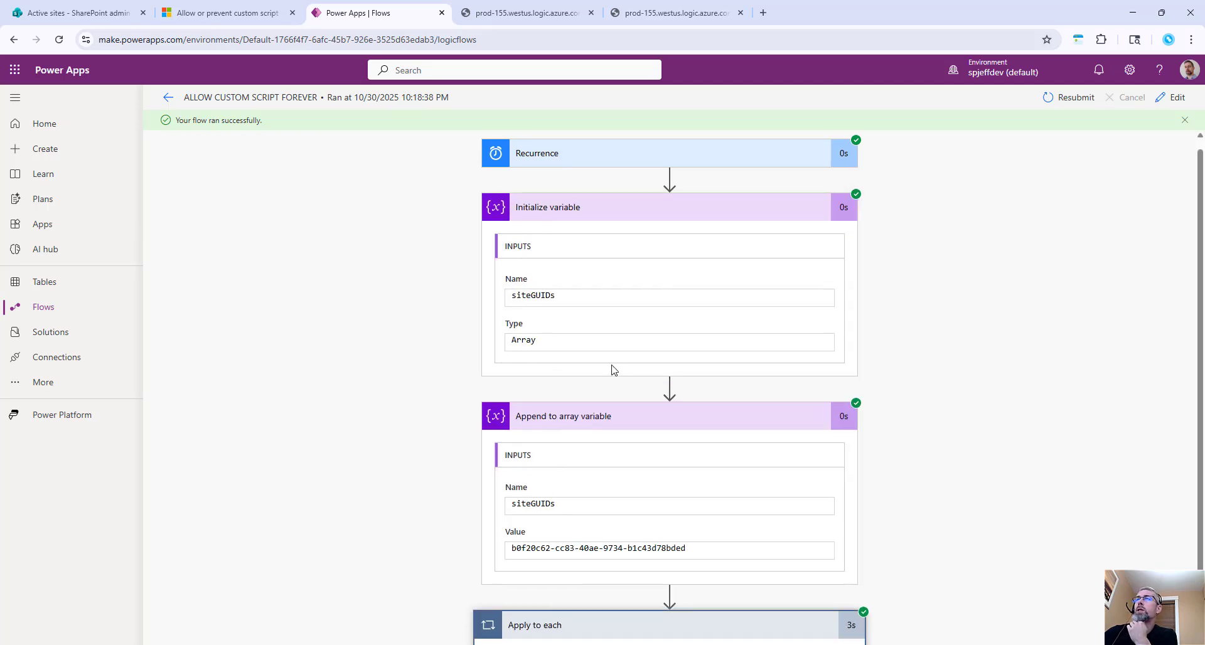
scroll(505, 430, down, 1)
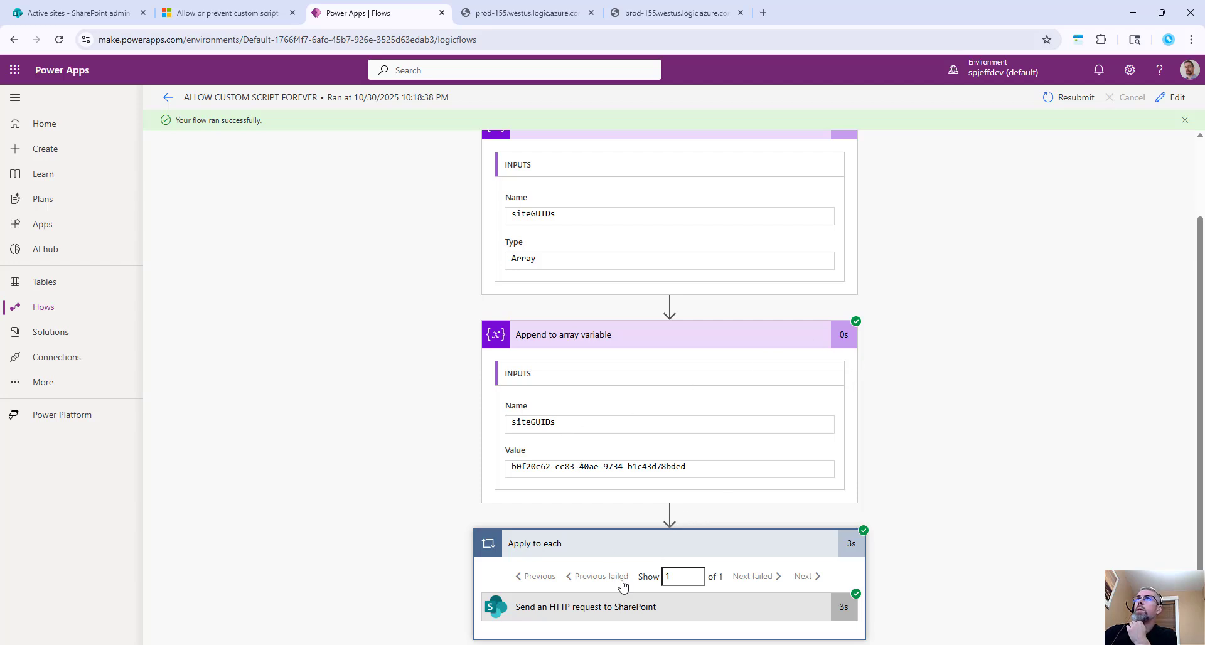
Step: Check the HTTP request's inputs for the site GUID, then return to SharePoint admin's Custom scripts status
click(622, 602)
scroll(658, 276, up, 2)
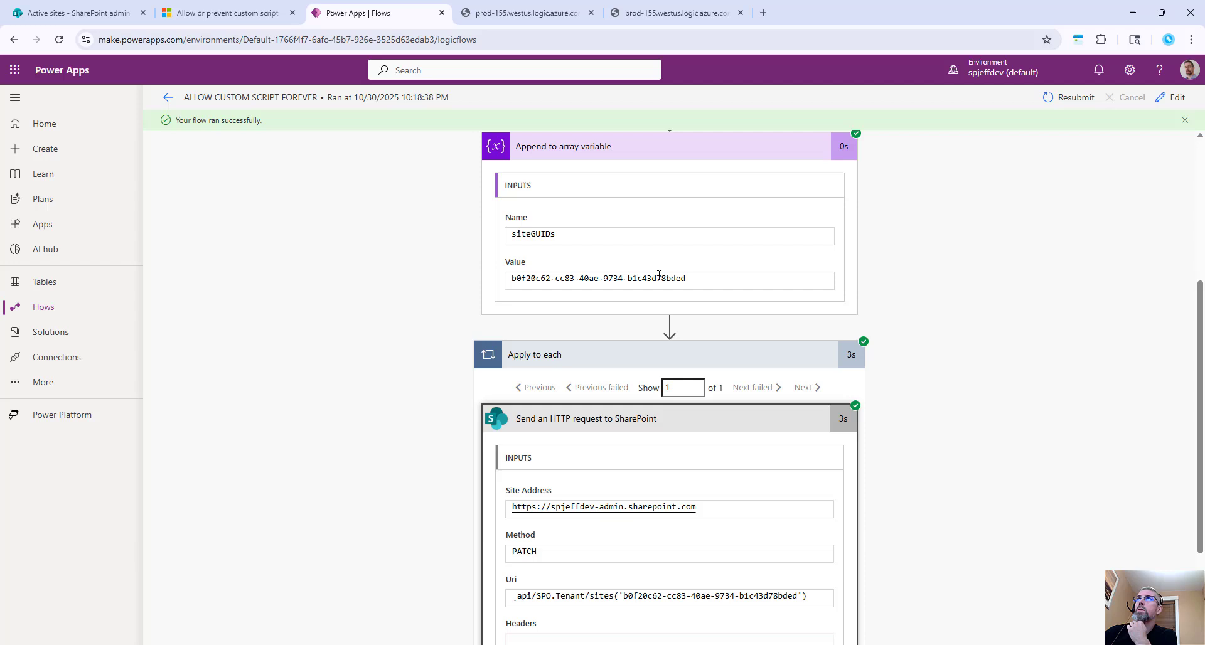
scroll(692, 408, down, 3)
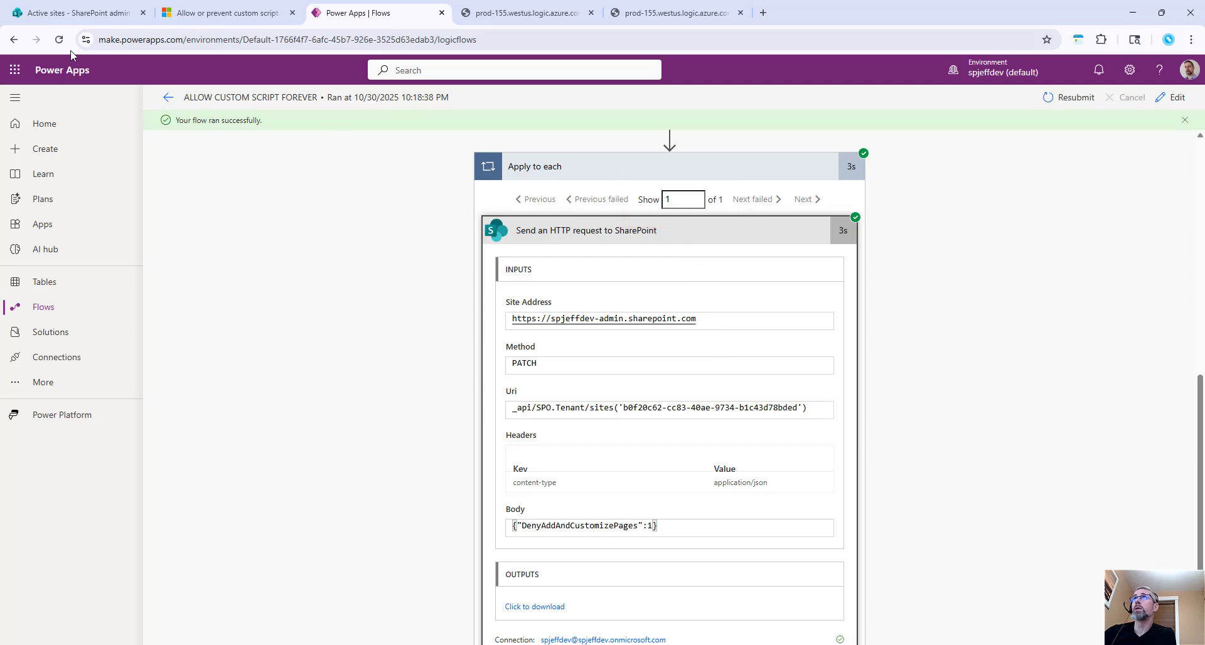
click(71, 12)
triple_click(649, 519)
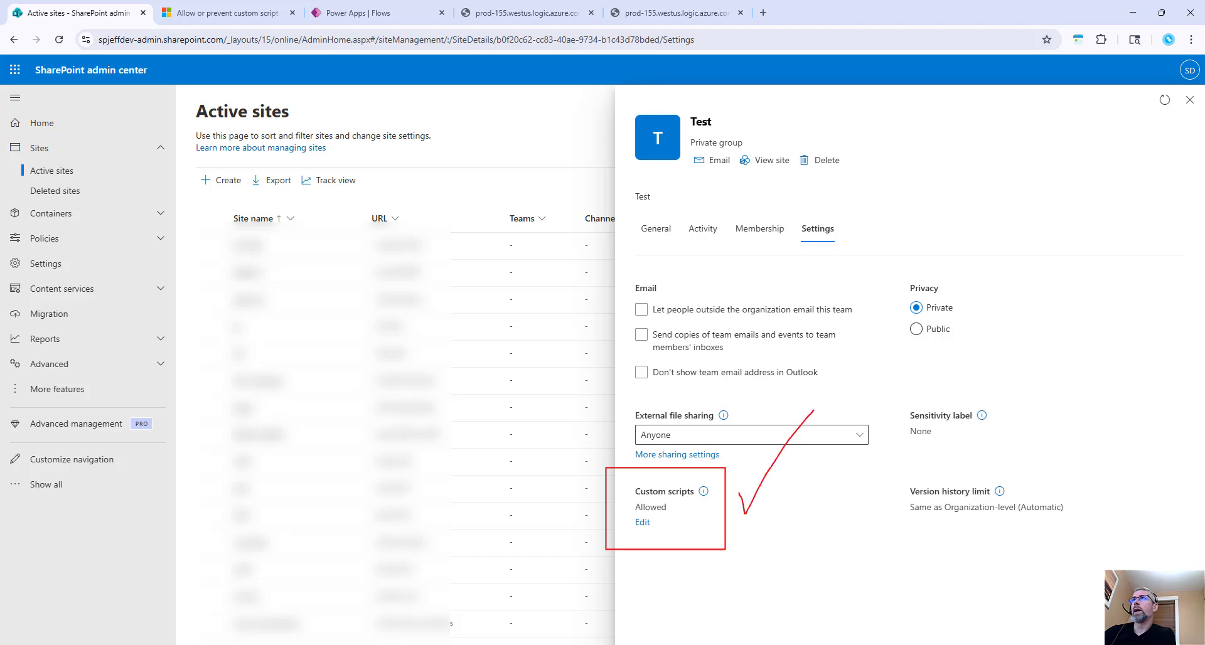
Step: Annotate the Allowed Custom scripts status with '=)' and 'yessssssssssss', then clear the annotation
text(=))
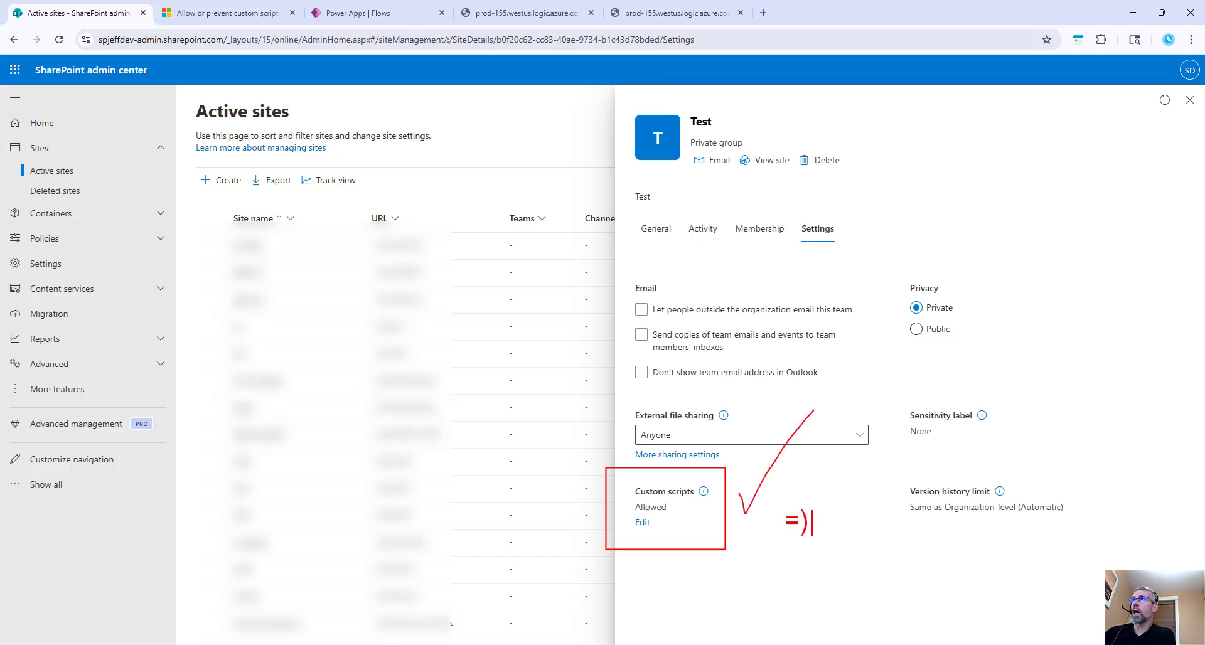
key(Return)
text(yessssssssssss)
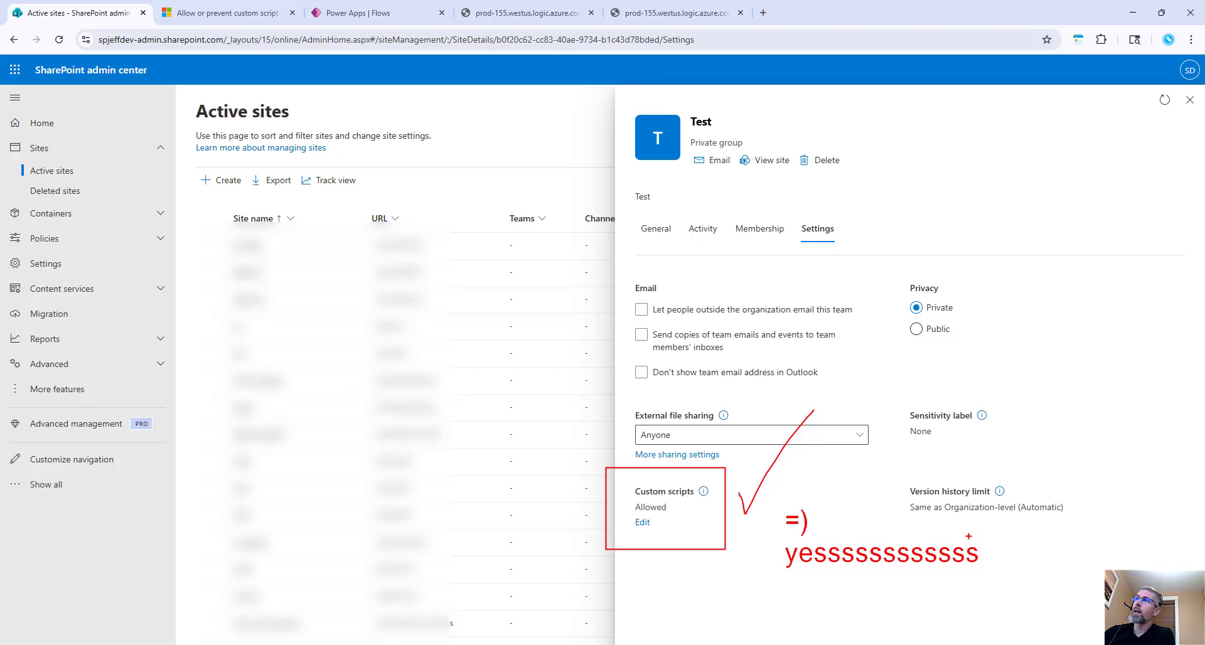
key(Escape)
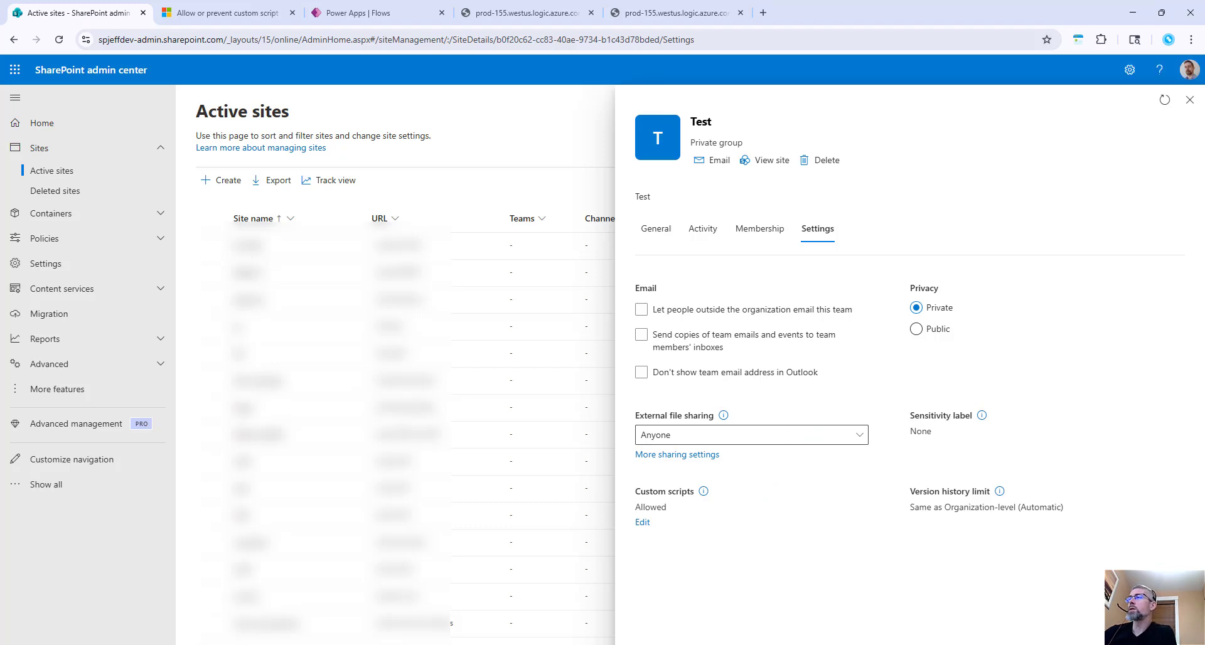